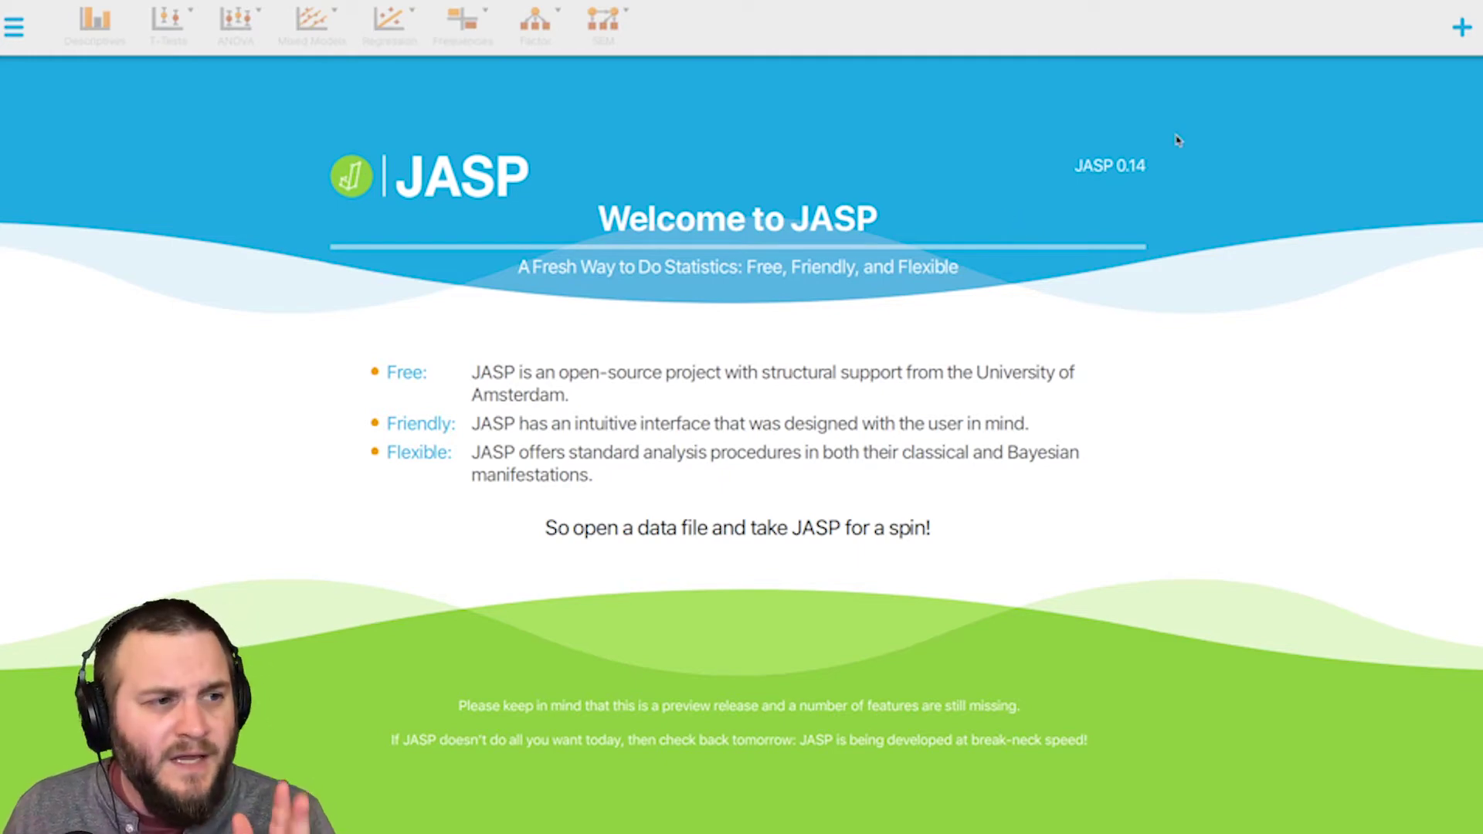
pyautogui.click(1462, 31)
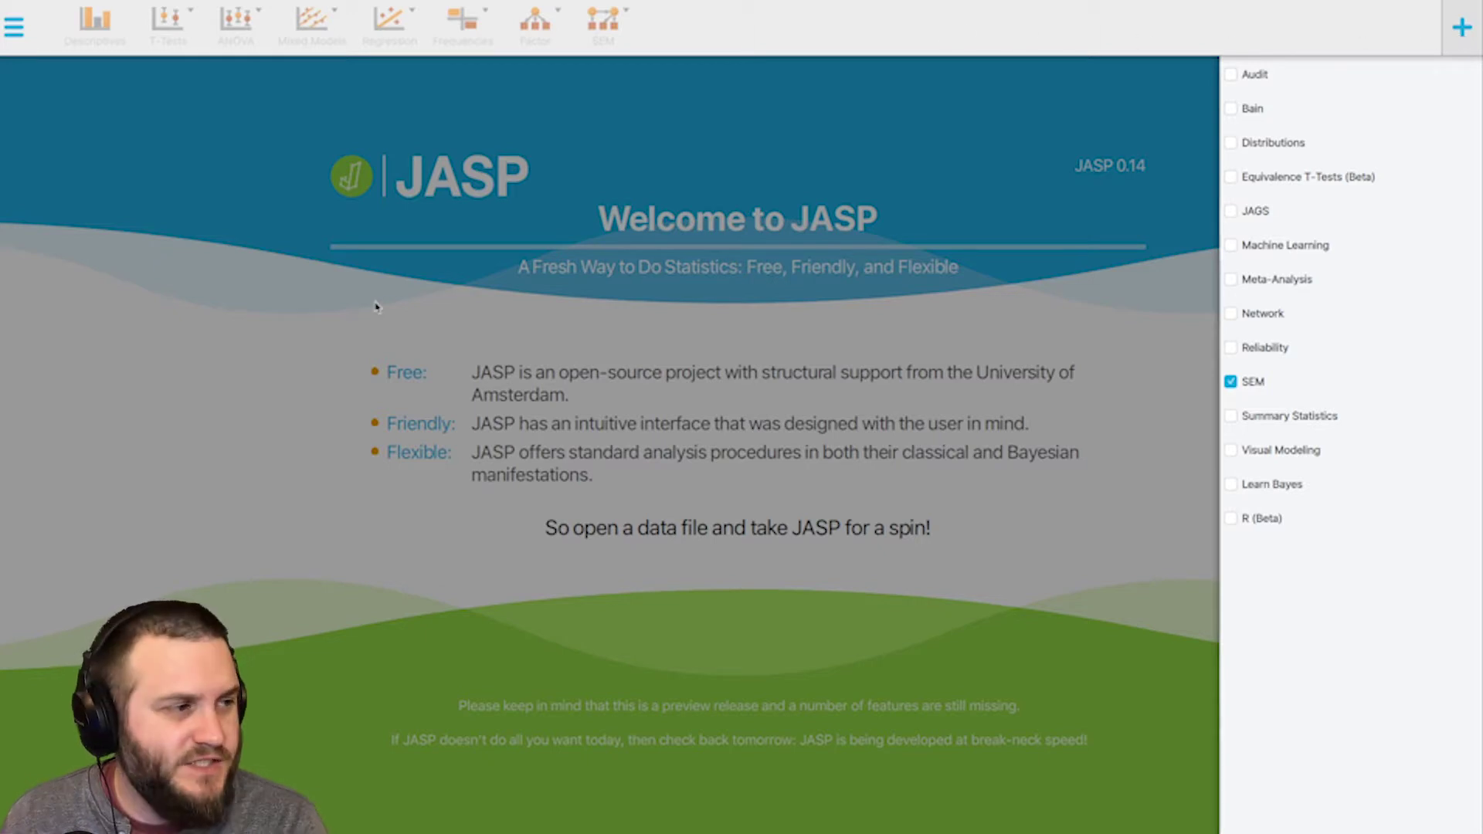
pyautogui.click(332, 267)
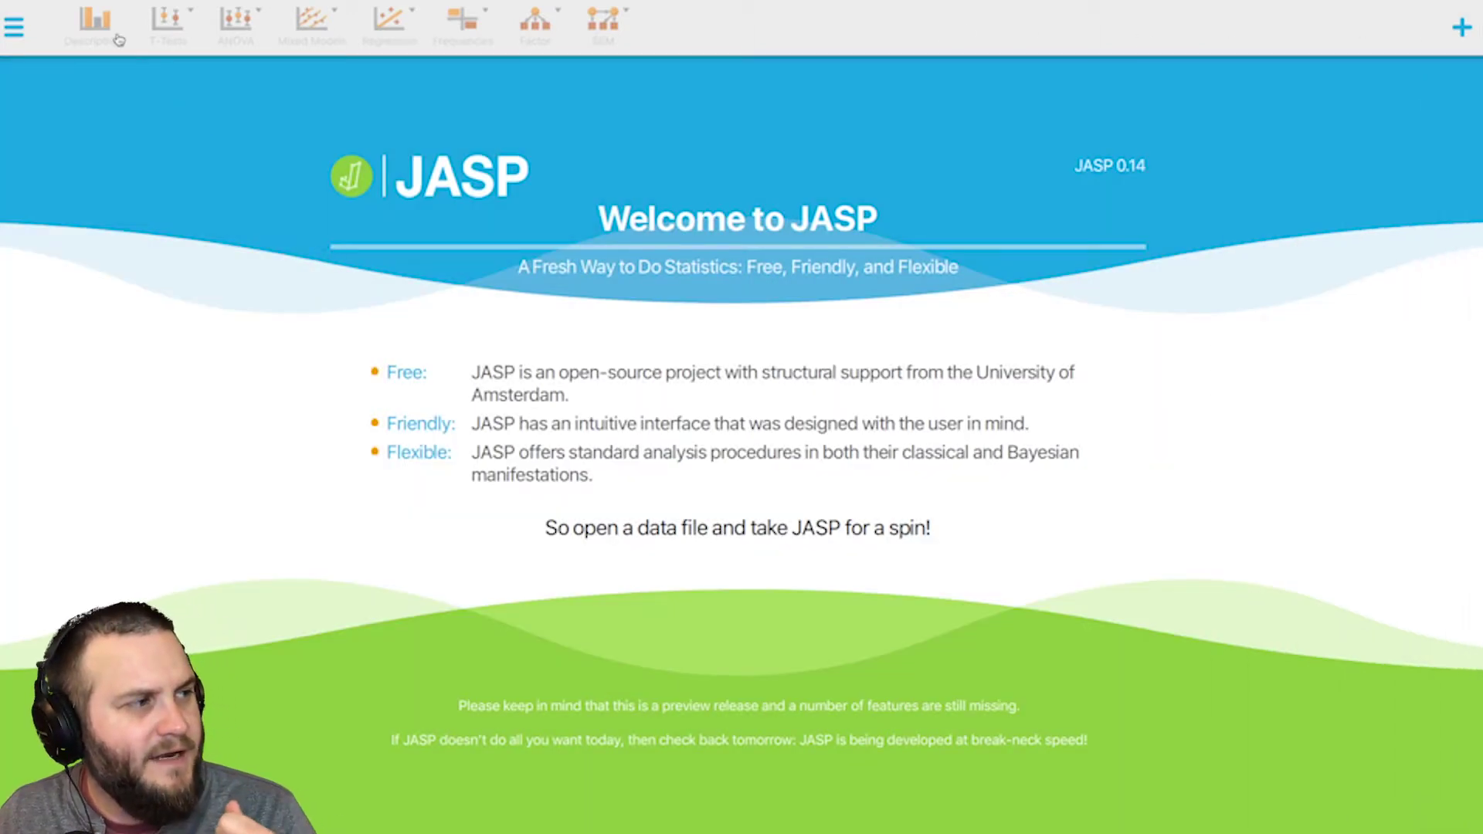
# Open the Invisibility Cloak.jasp example from the recent files
pyautogui.click(14, 27)
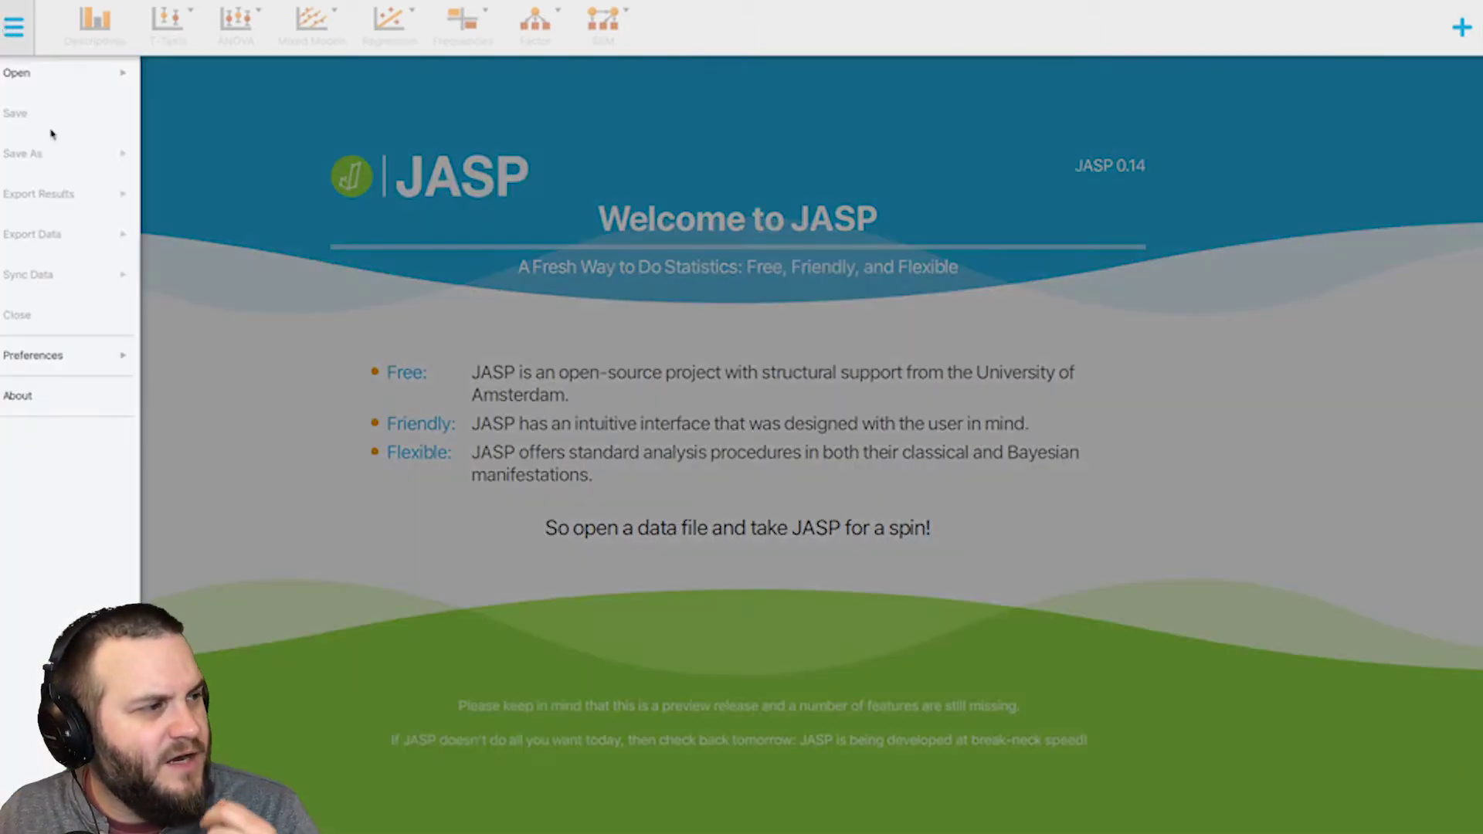
pyautogui.click(50, 77)
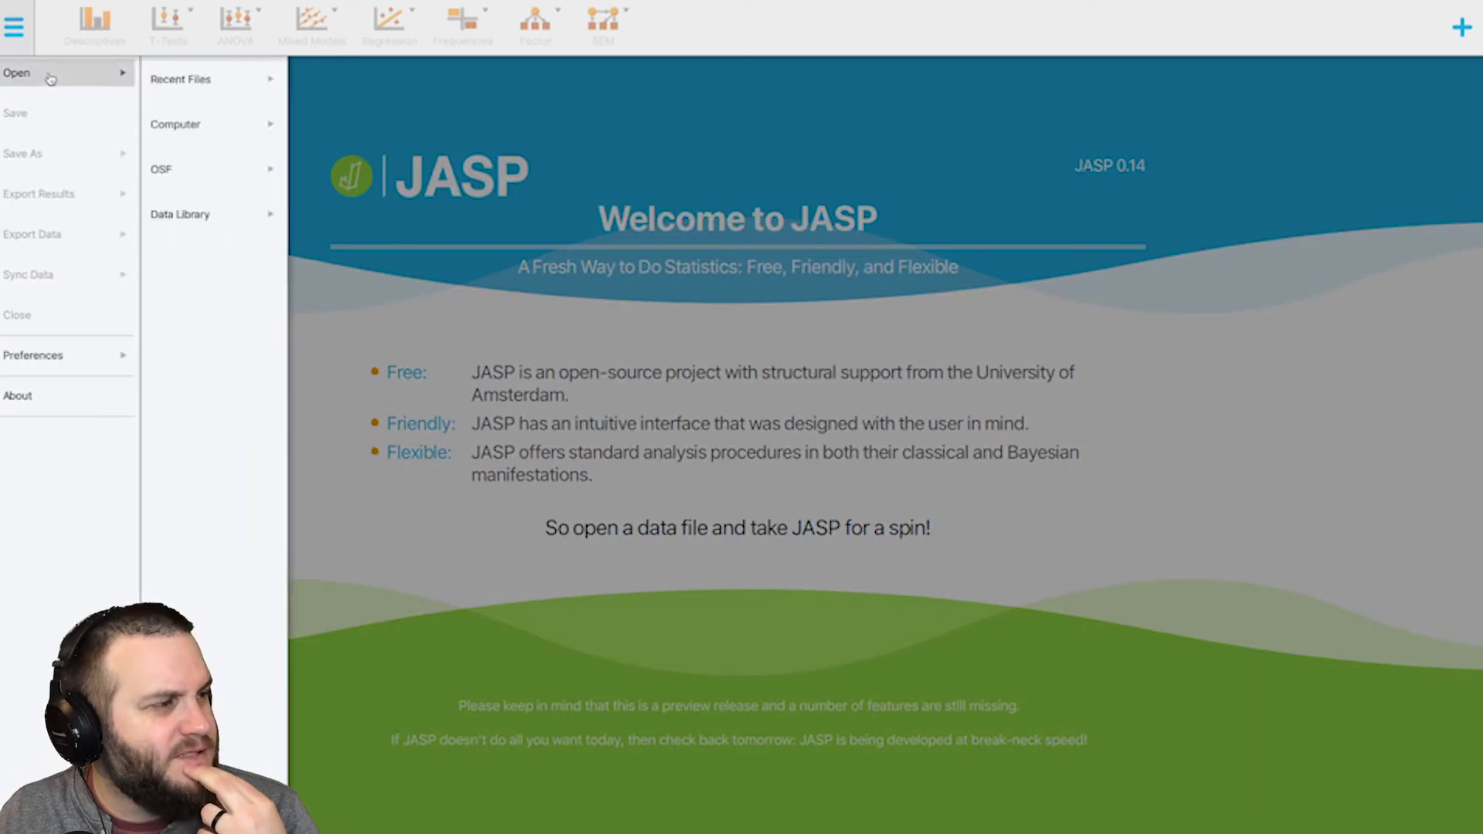
pyautogui.click(252, 91)
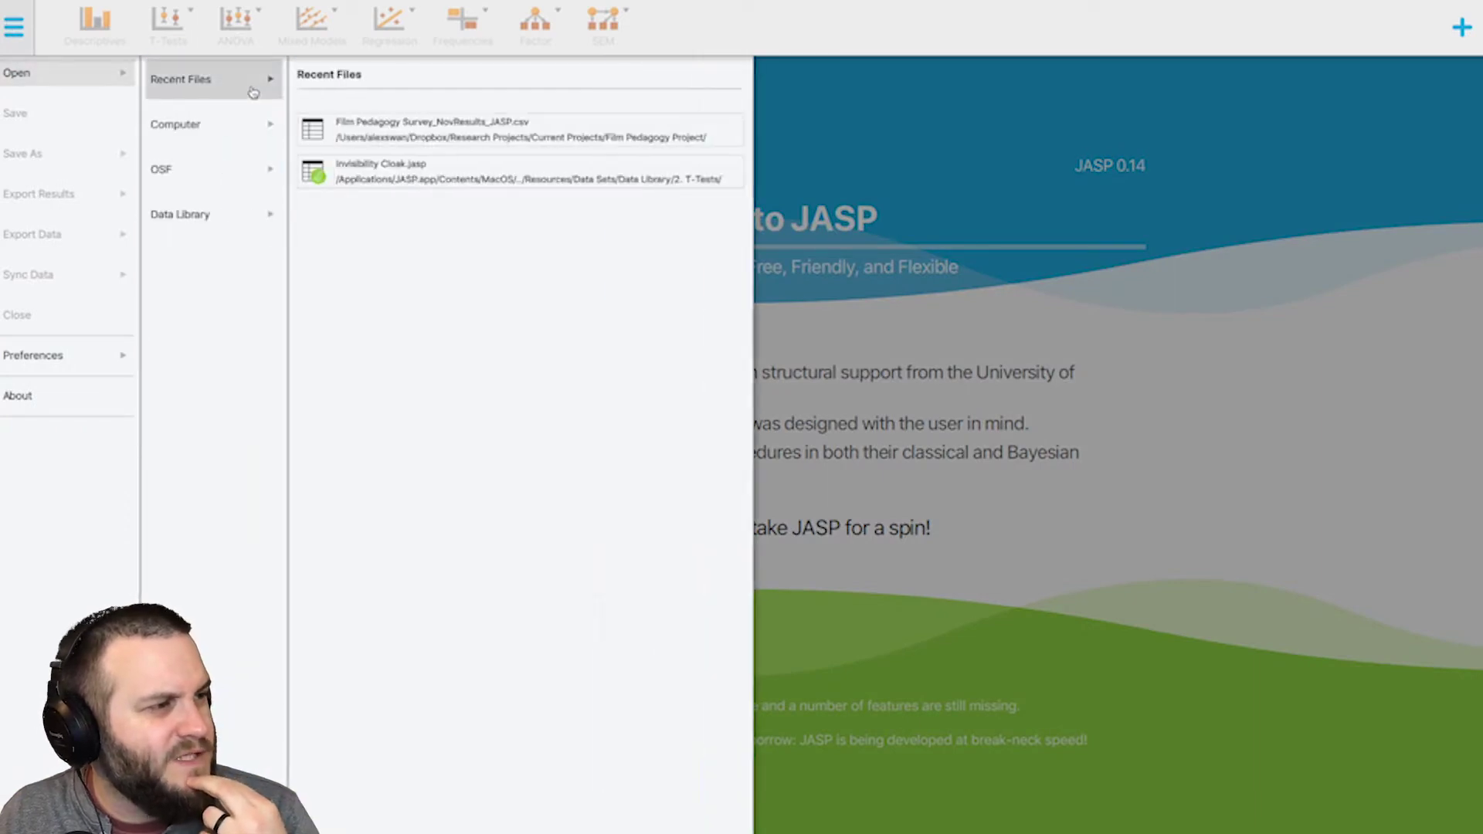
pyautogui.click(467, 181)
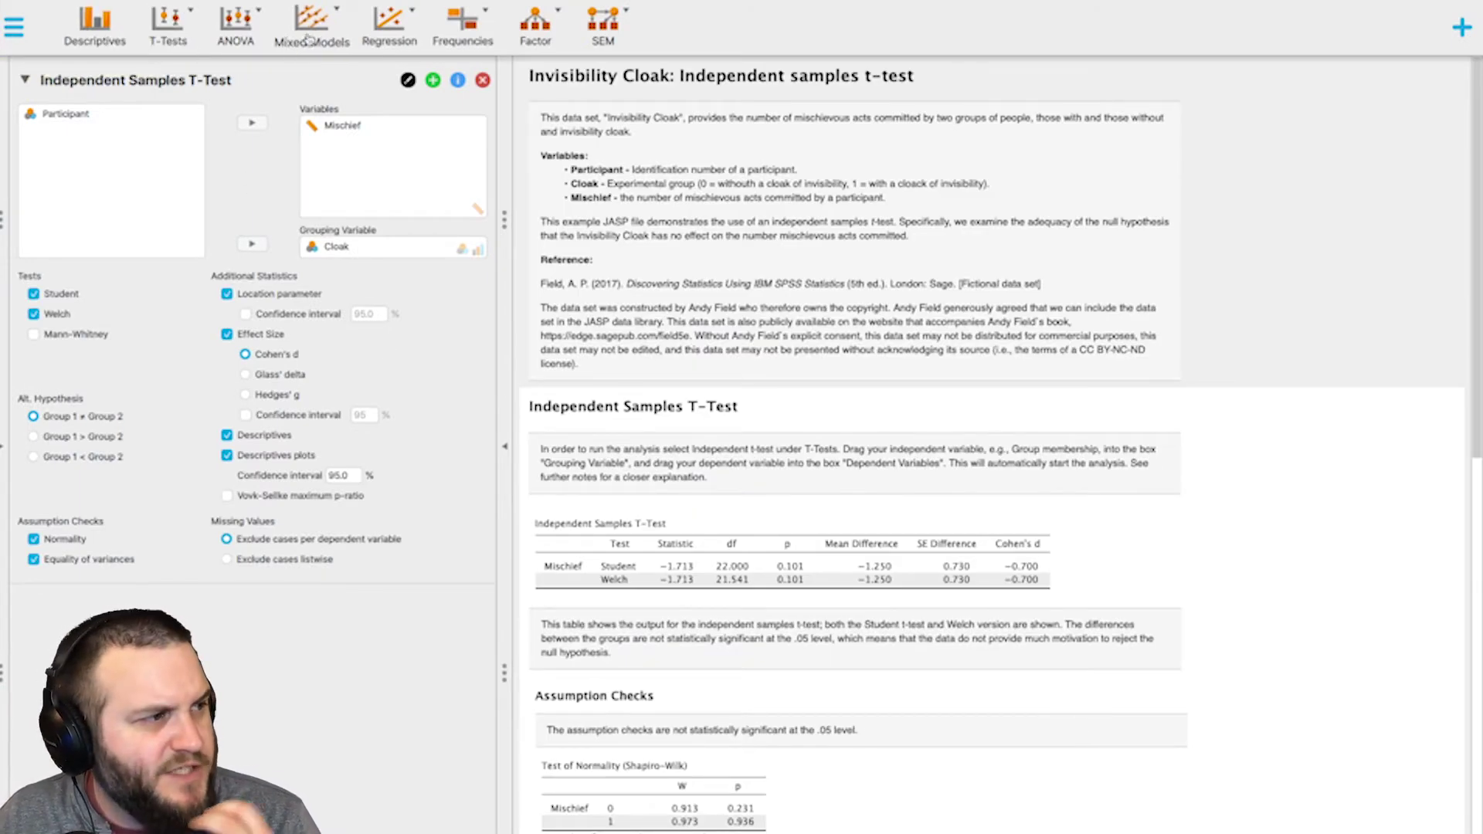
# Add a Descriptive Statistics analysis to the Invisibility Cloak file
pyautogui.click(166, 29)
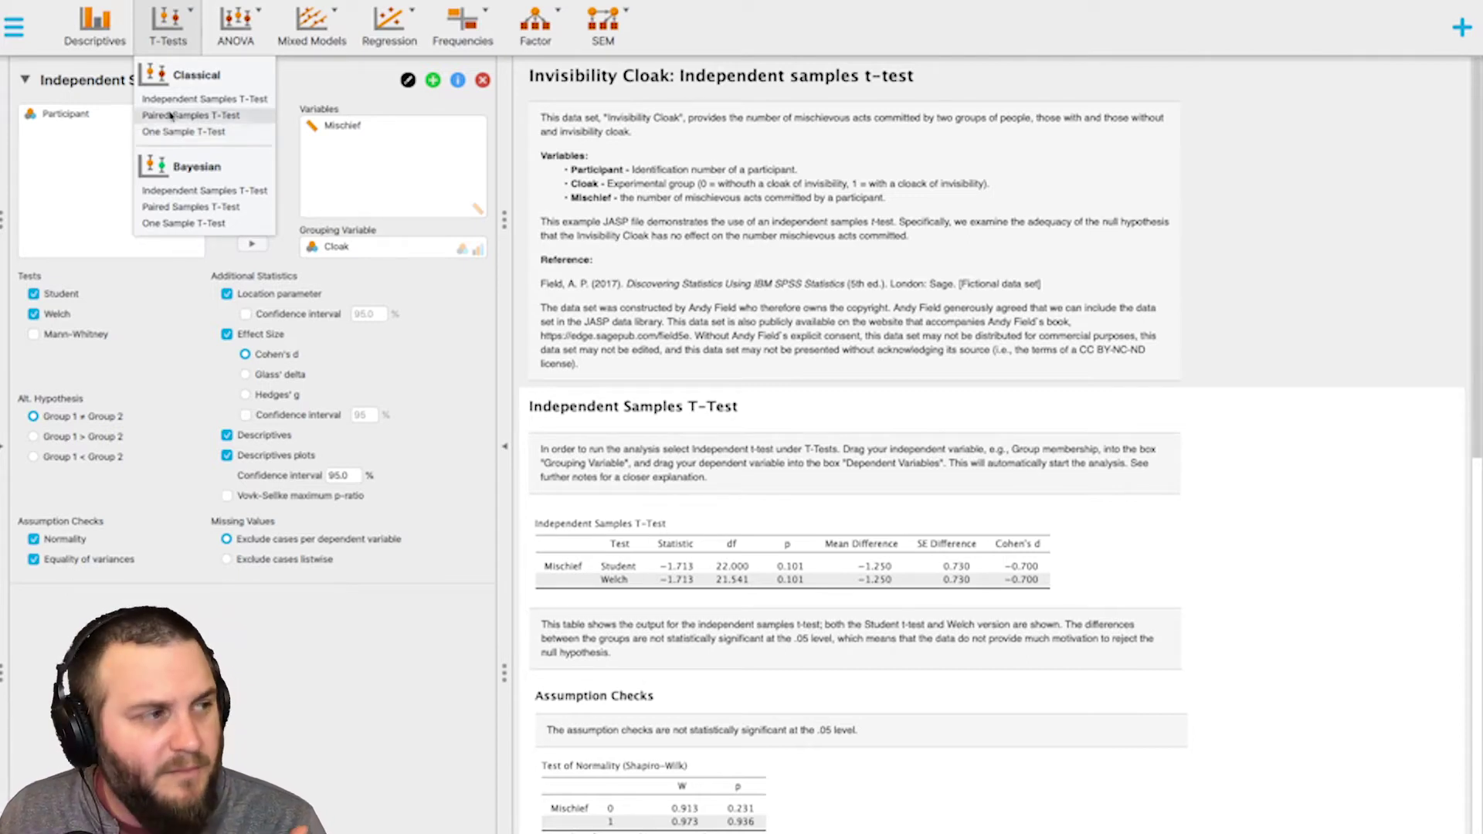
pyautogui.click(117, 32)
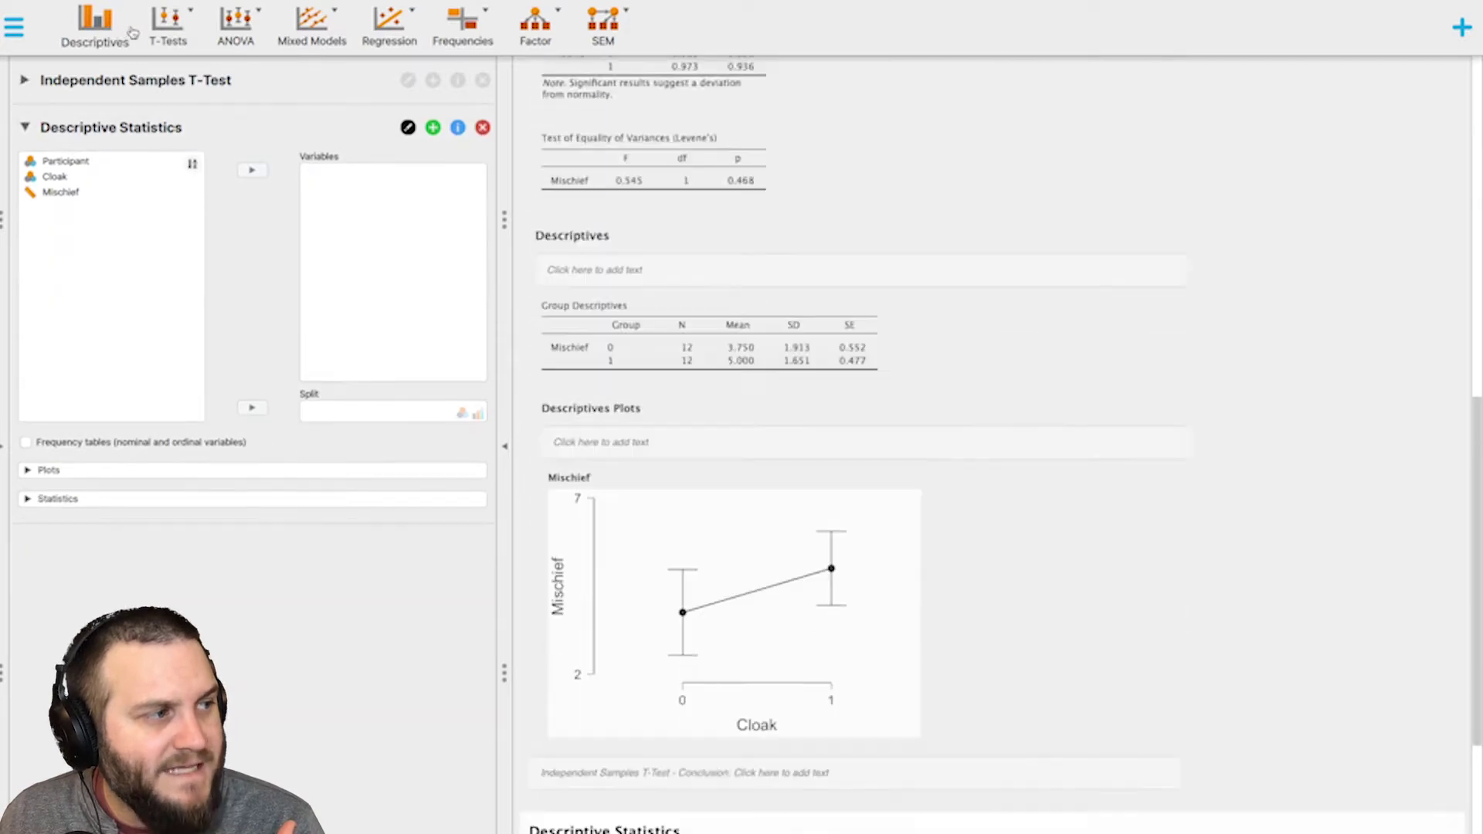
pyautogui.click(167, 25)
pyautogui.click(236, 27)
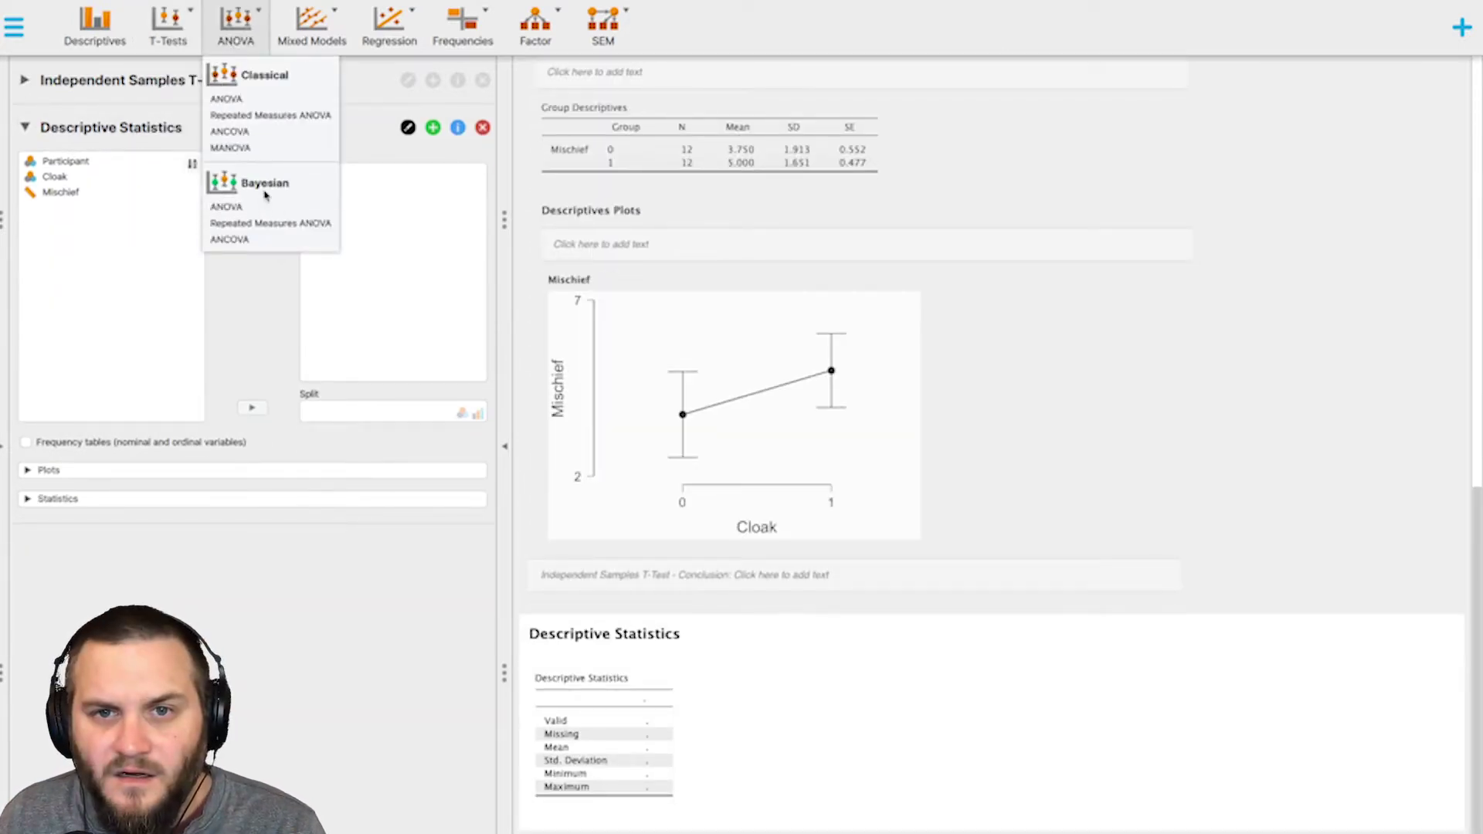
pyautogui.click(312, 26)
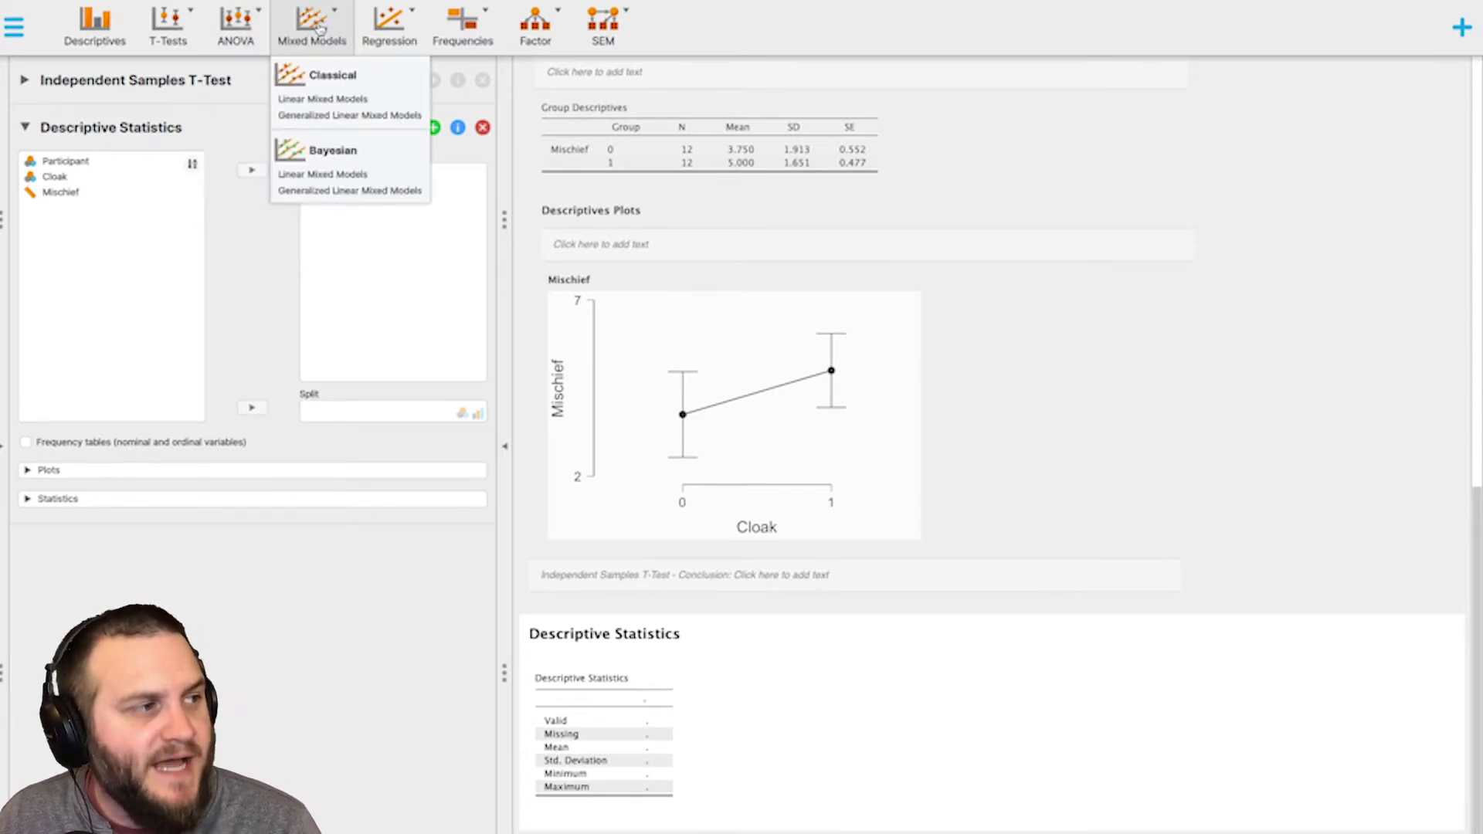
pyautogui.click(372, 23)
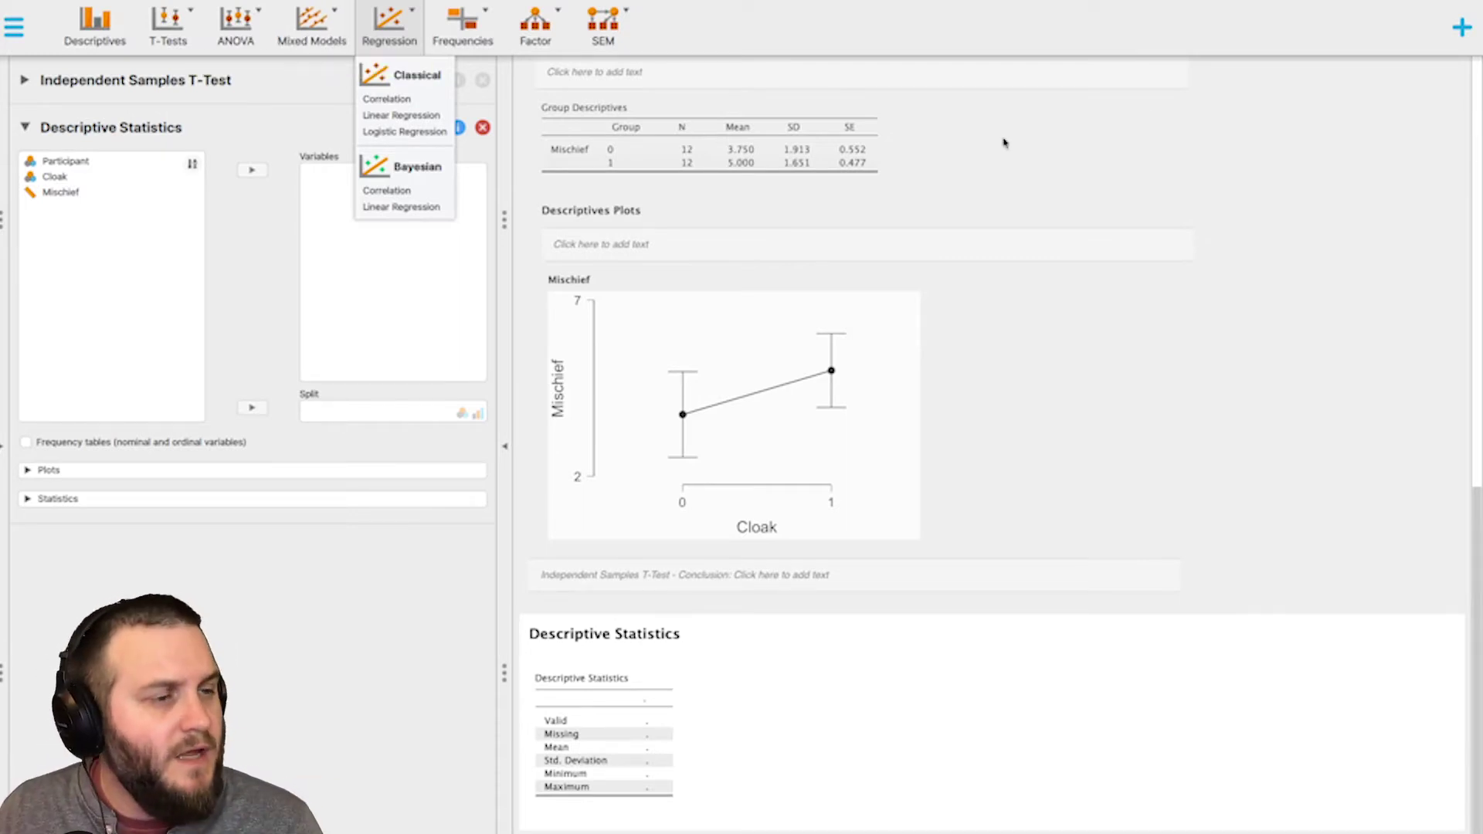
# Enable the Learn Bayes module so that its analyses are available
pyautogui.click(1454, 41)
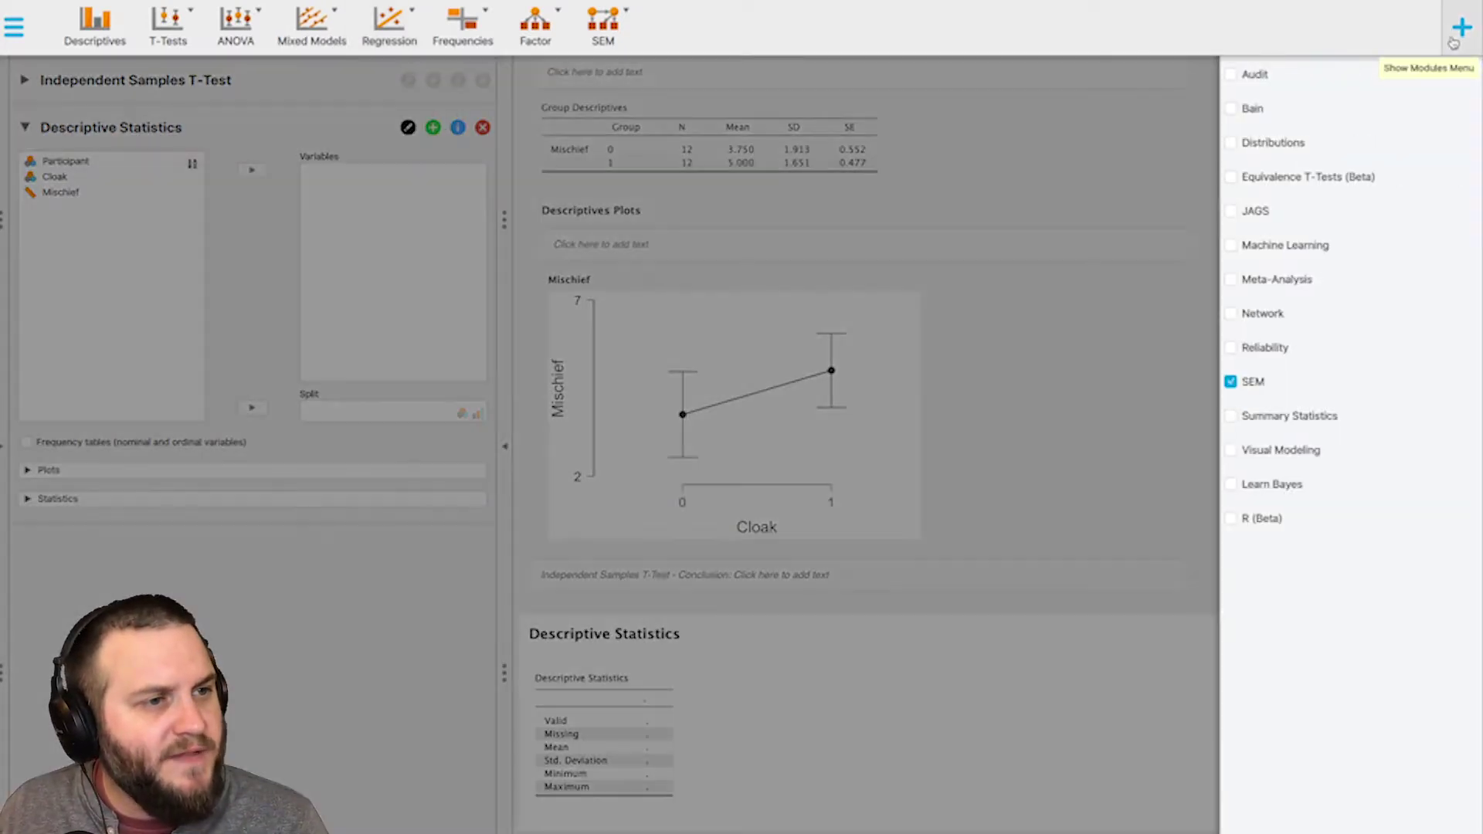
pyautogui.click(1279, 487)
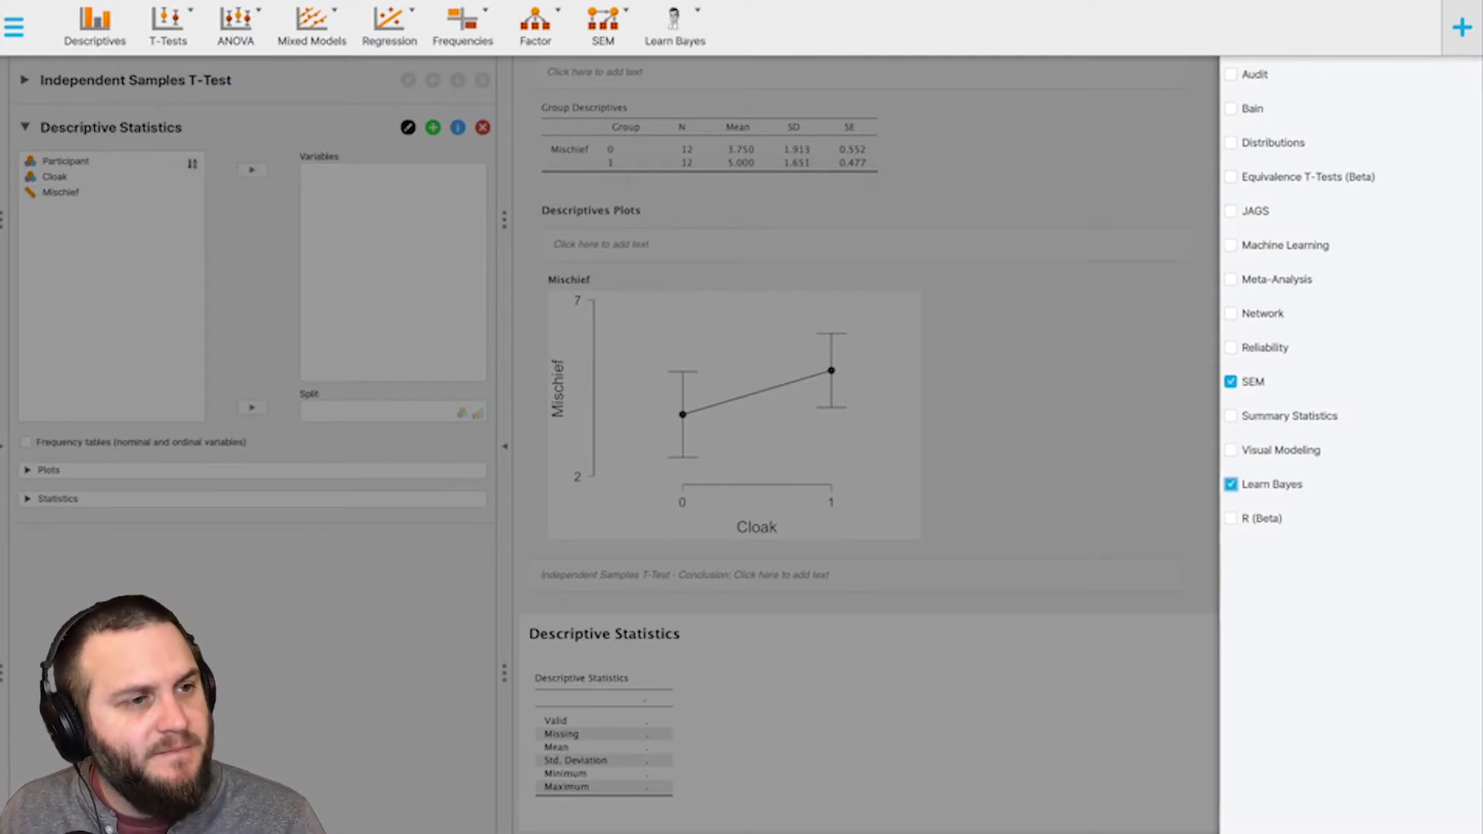
pyautogui.click(1460, 27)
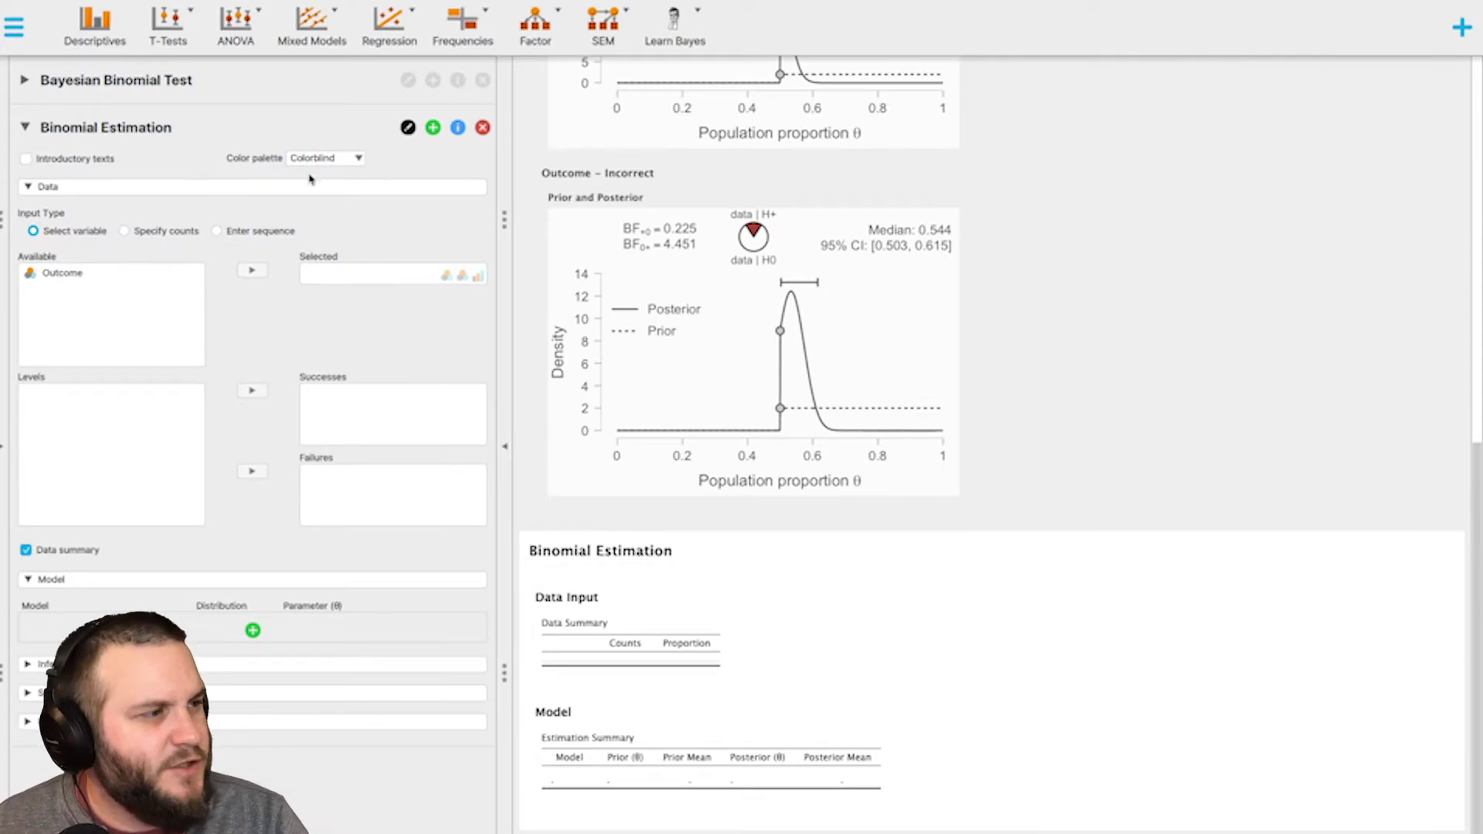
# Turn on the introductory texts for the Binomial Estimation analysis and read through the explanations in the results
pyautogui.click(87, 160)
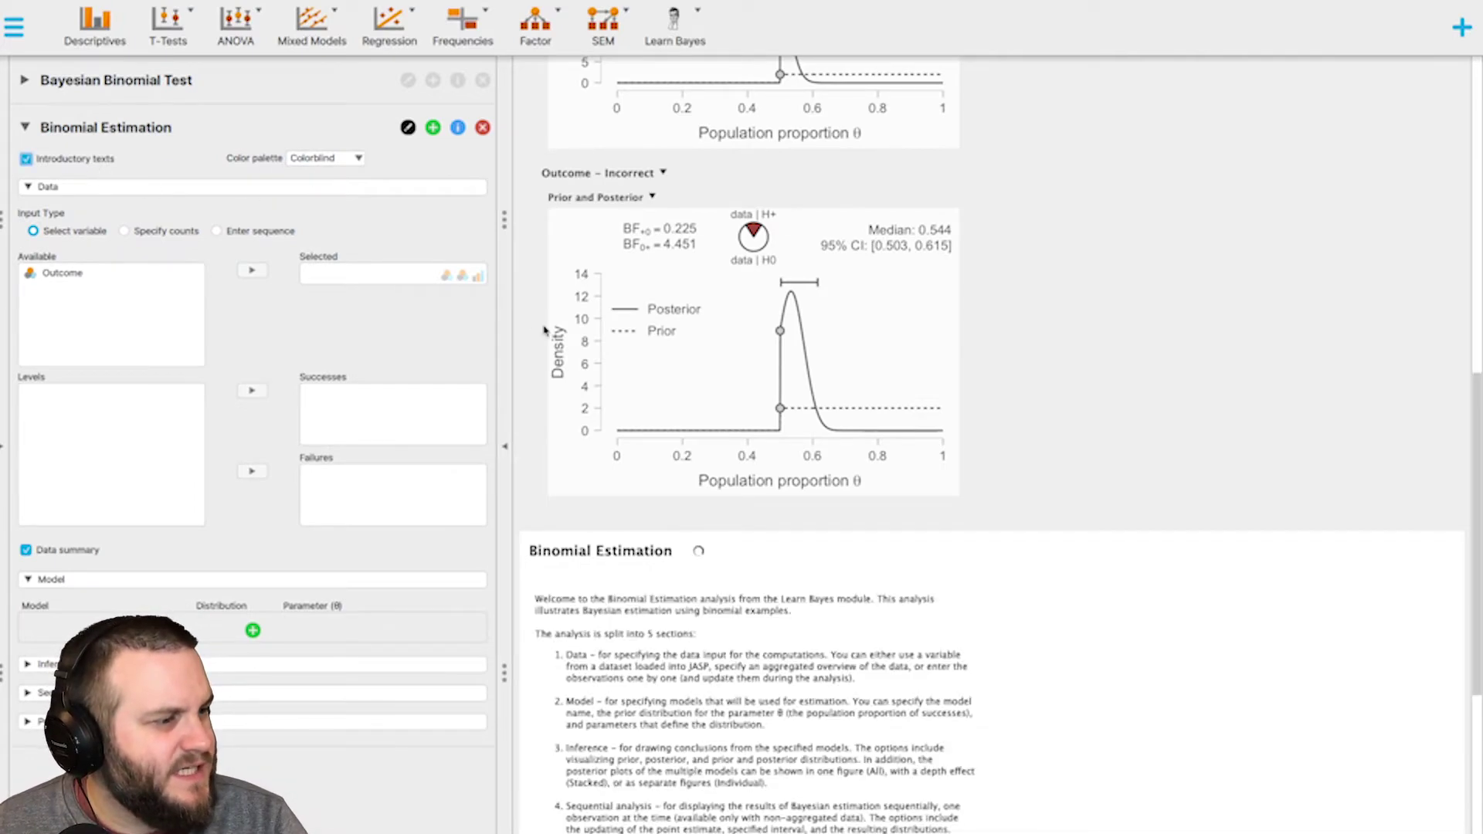
pyautogui.scroll(-10, 961, 468)
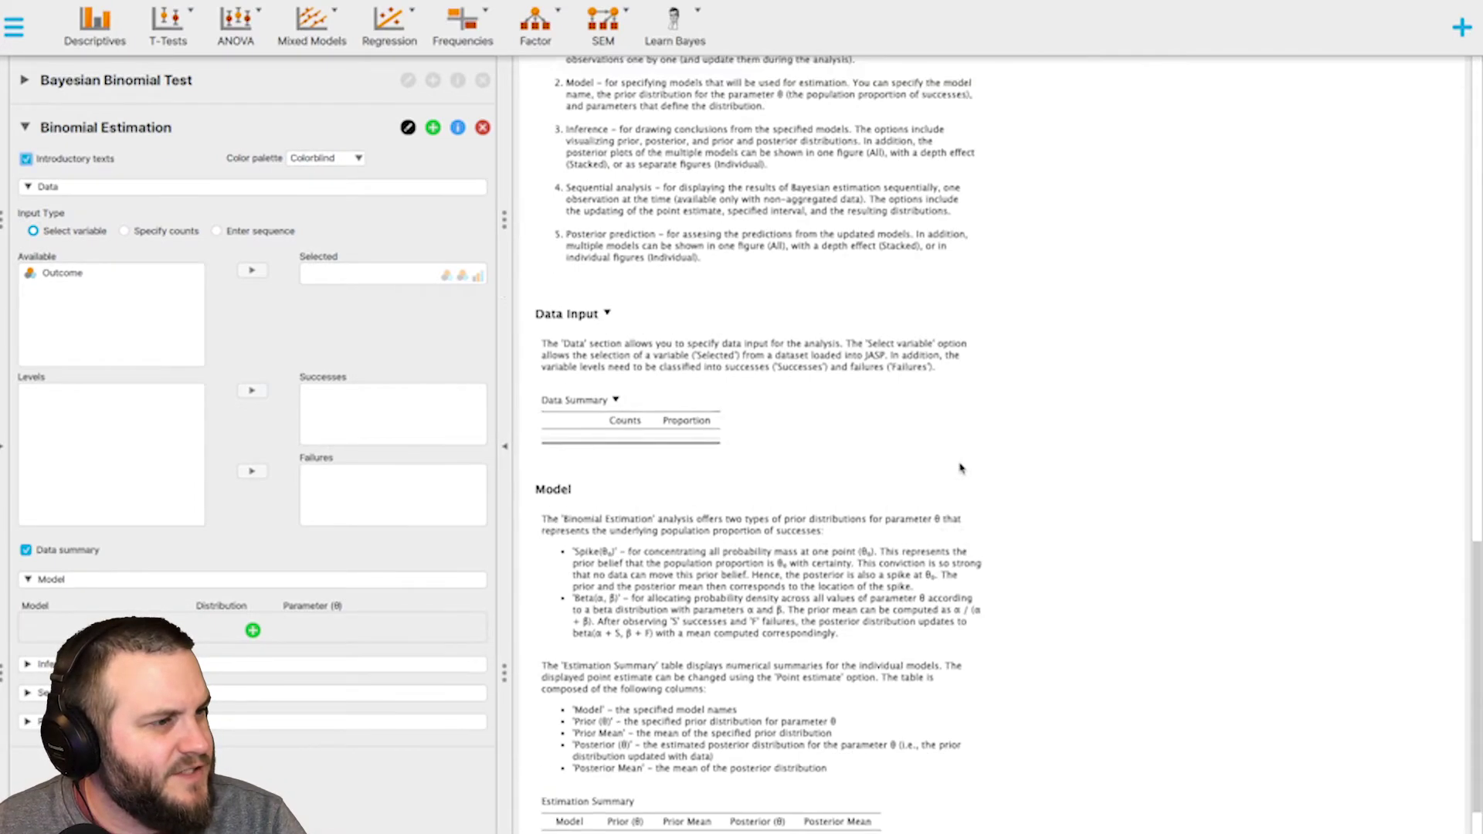
pyautogui.scroll(-1, 961, 468)
pyautogui.scroll(2, 959, 468)
pyautogui.scroll(-2, 955, 468)
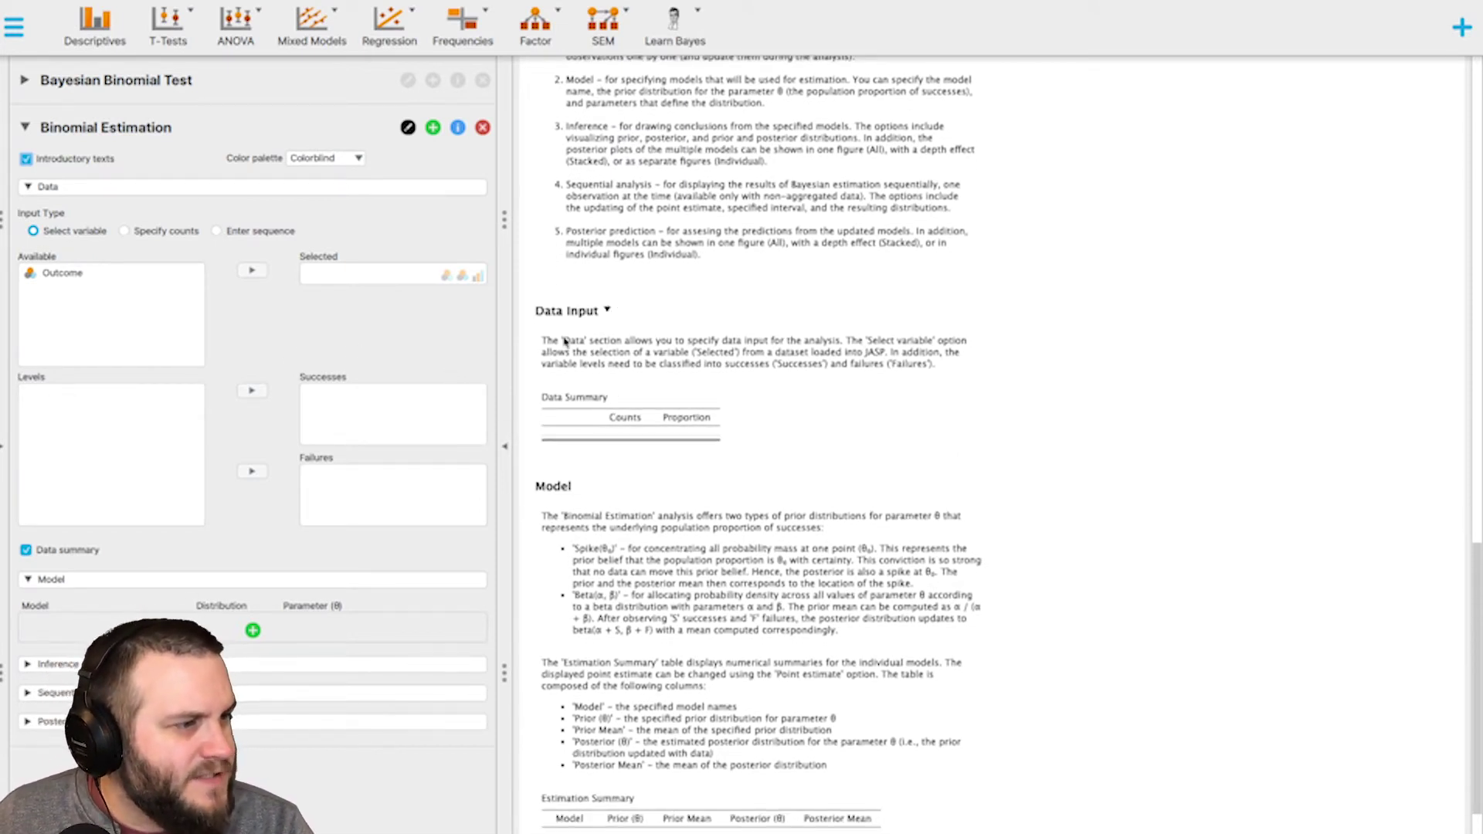
# Use Outcome as the selected variable, classifying Correct as a success and Incorrect as a failure, with the data summary shown
pyautogui.click(116, 273)
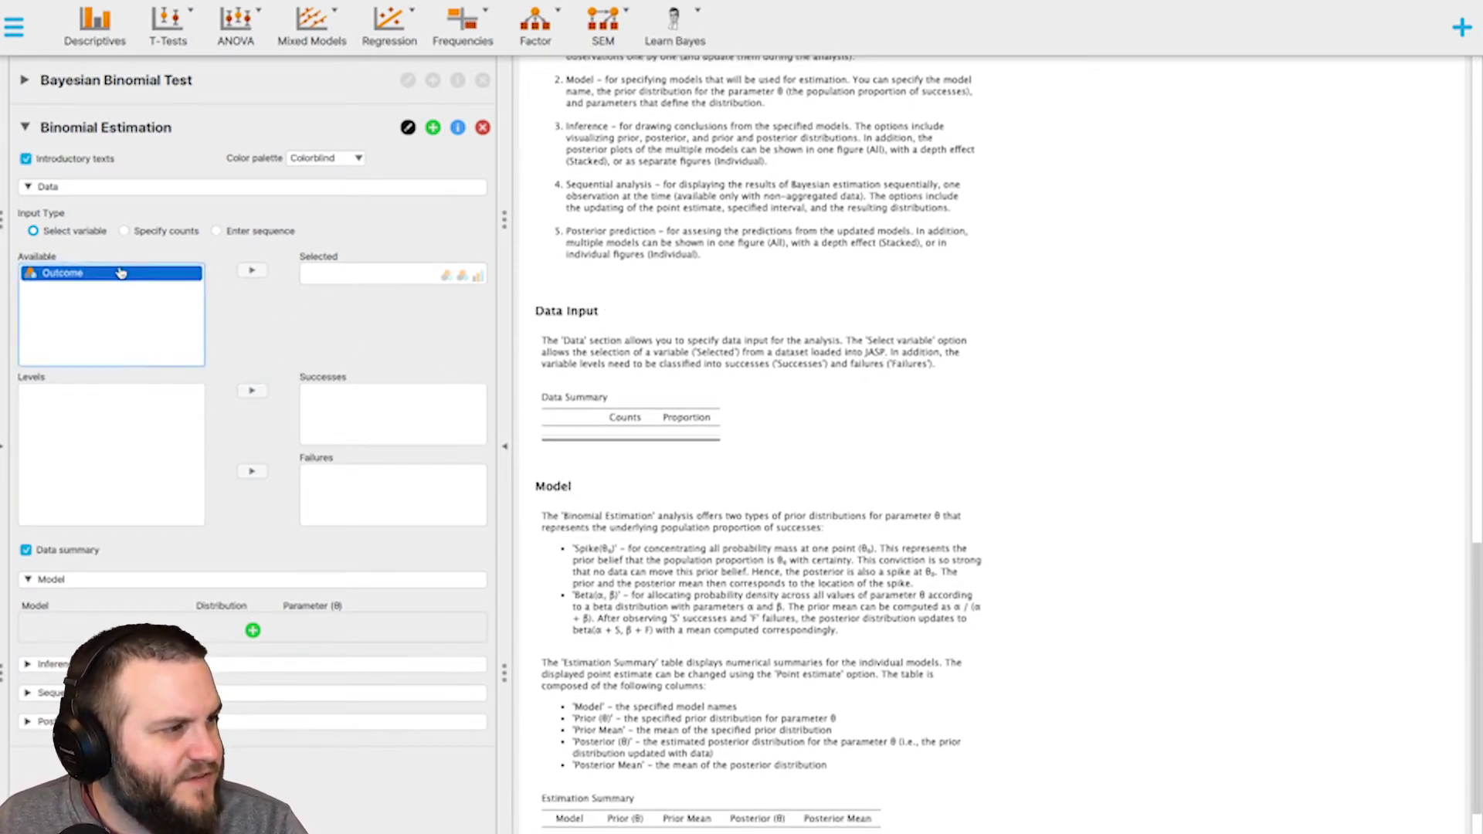
pyautogui.click(263, 274)
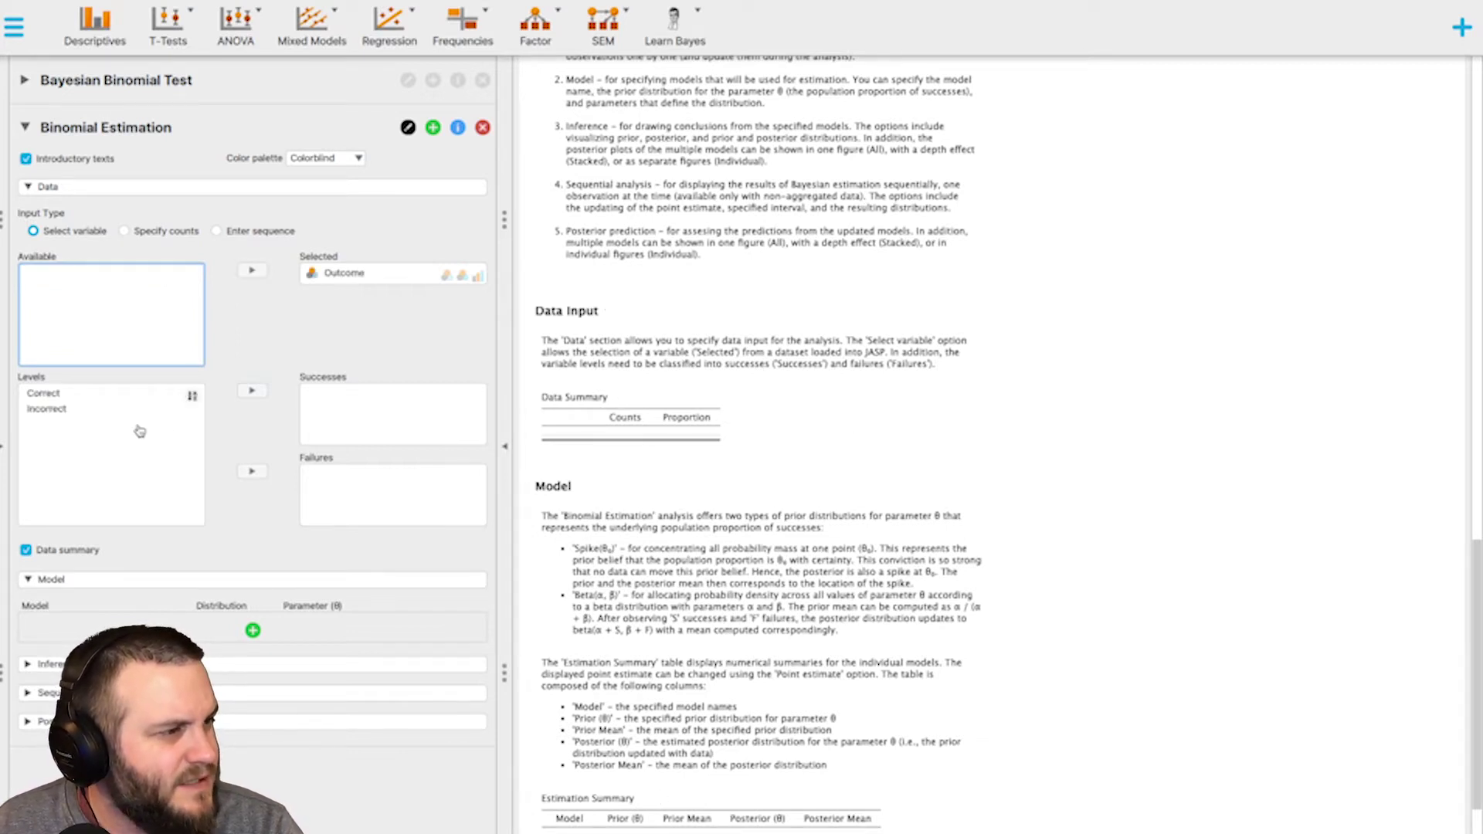
pyautogui.moveTo(93, 392); pyautogui.dragTo(394, 412)
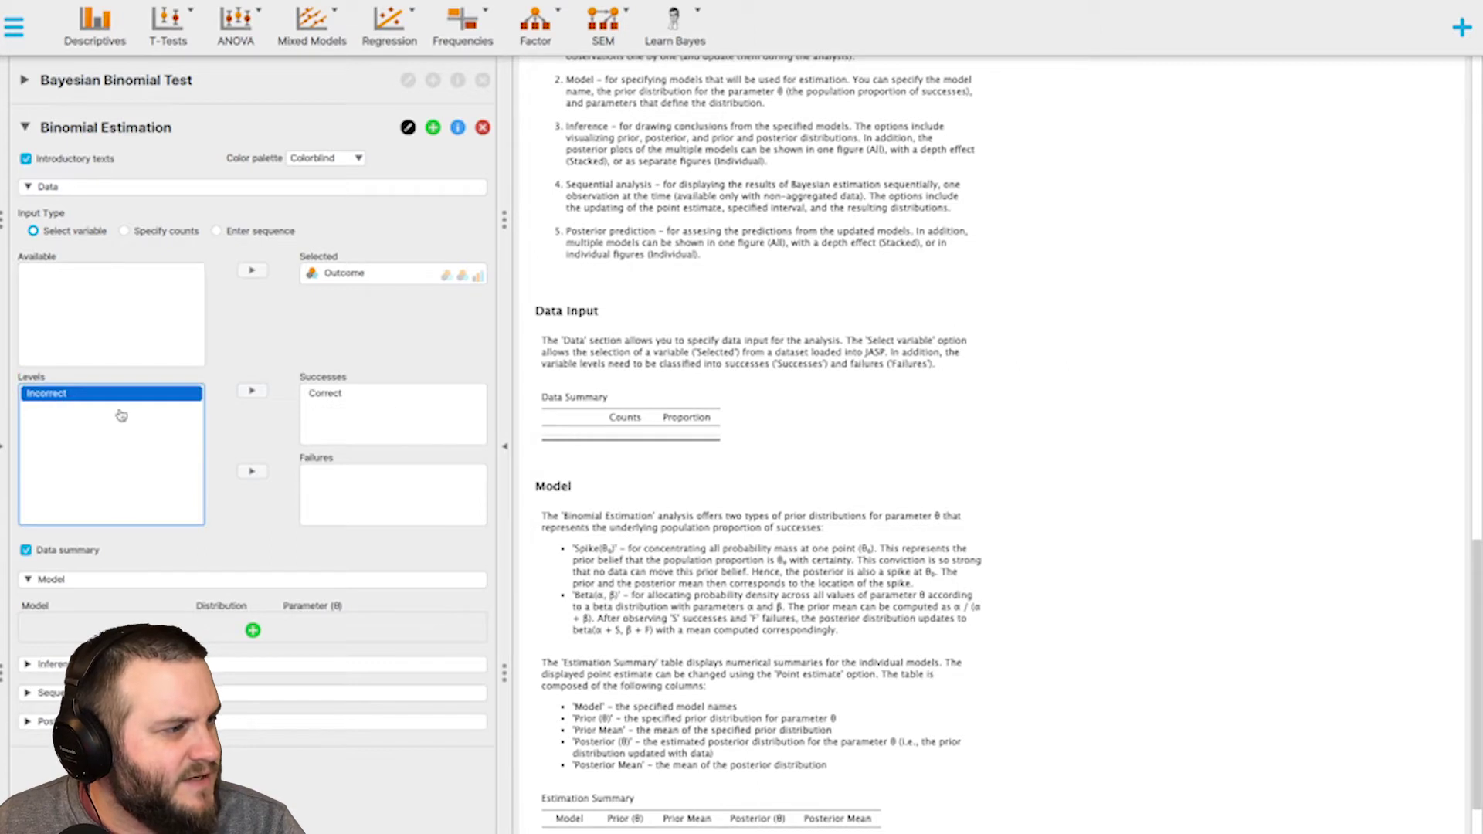
pyautogui.moveTo(77, 395); pyautogui.dragTo(377, 511)
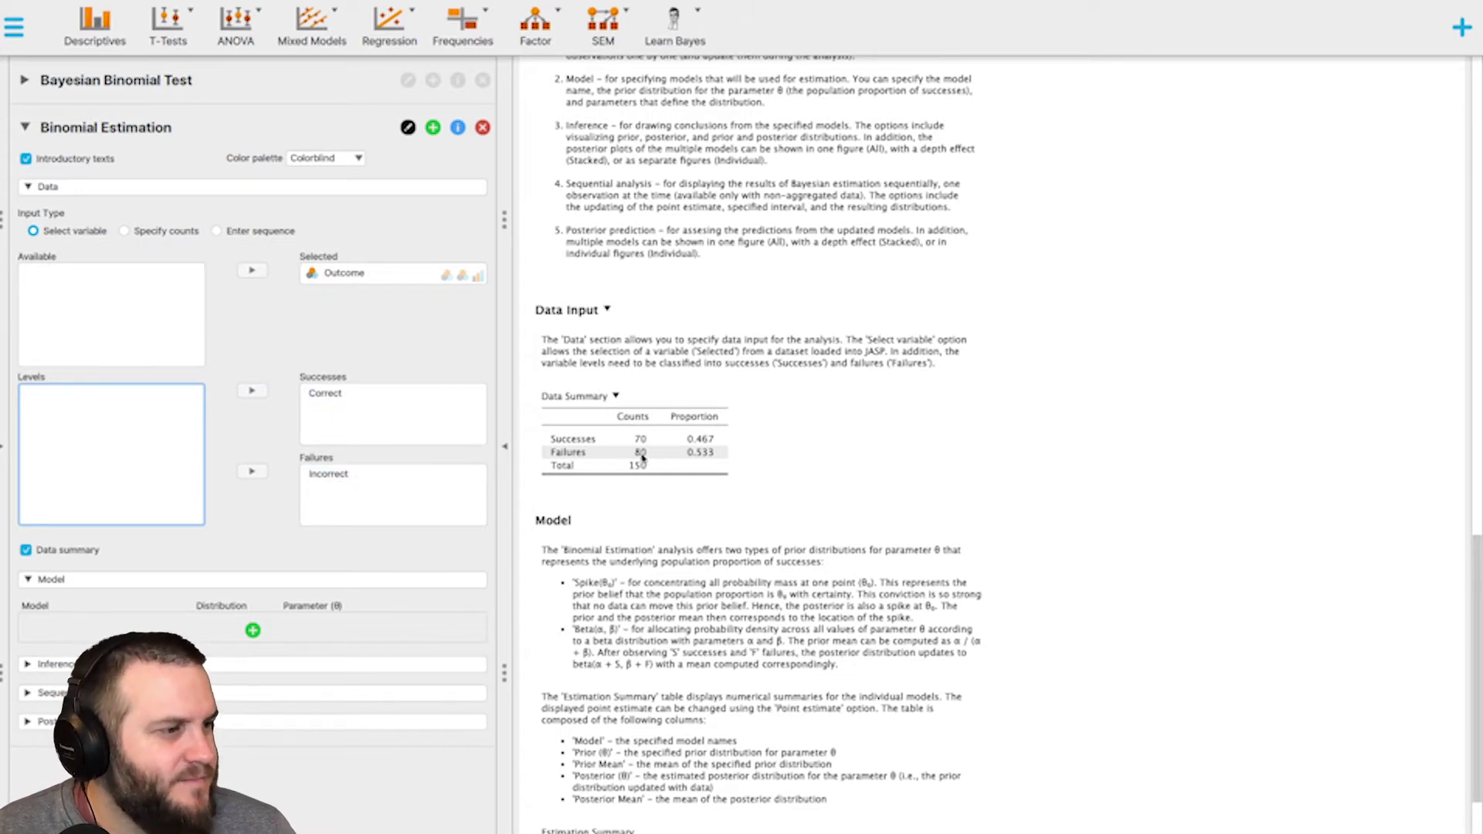
pyautogui.click(26, 551)
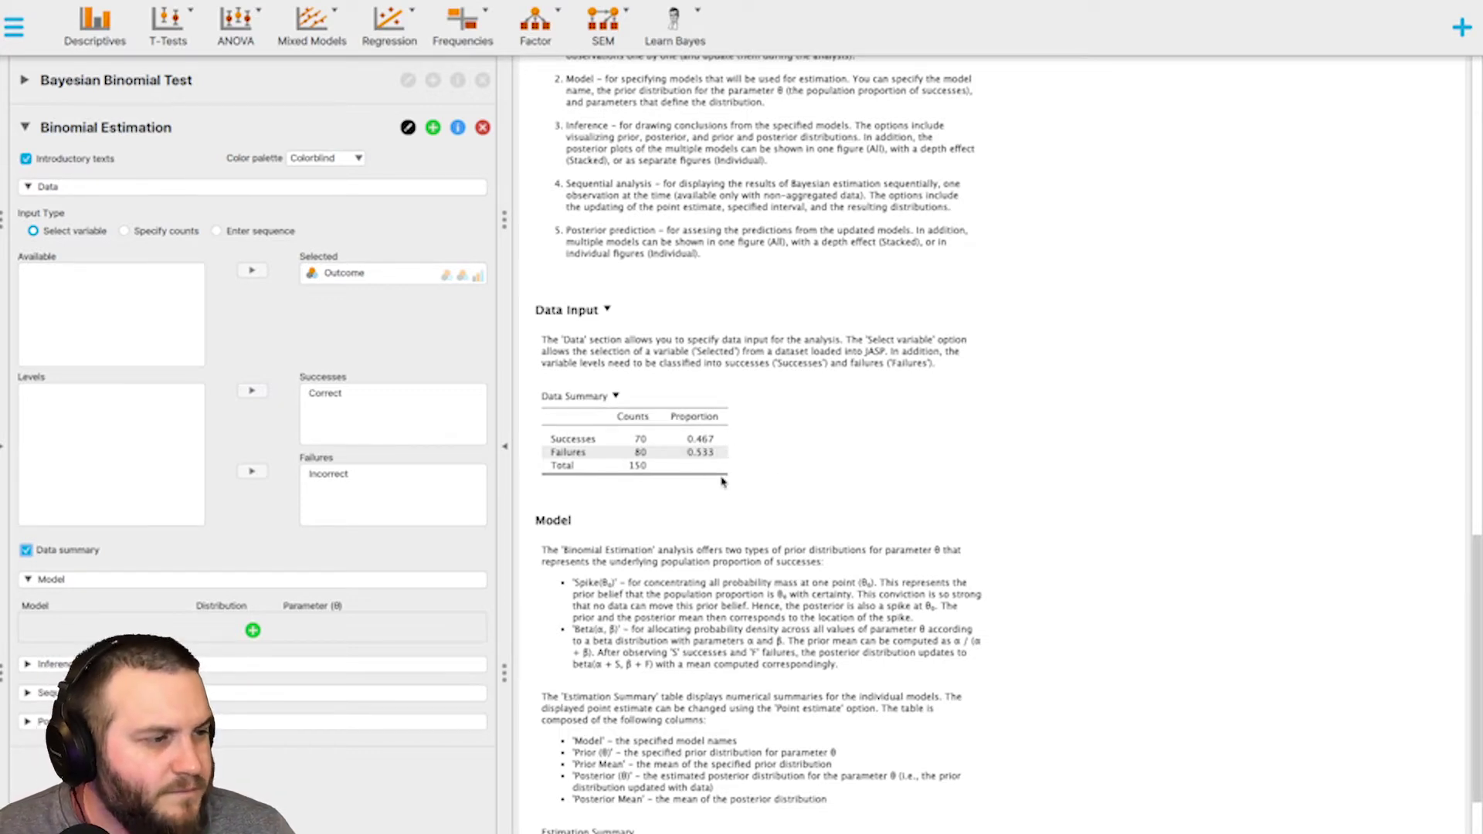
pyautogui.scroll(-3, 766, 507)
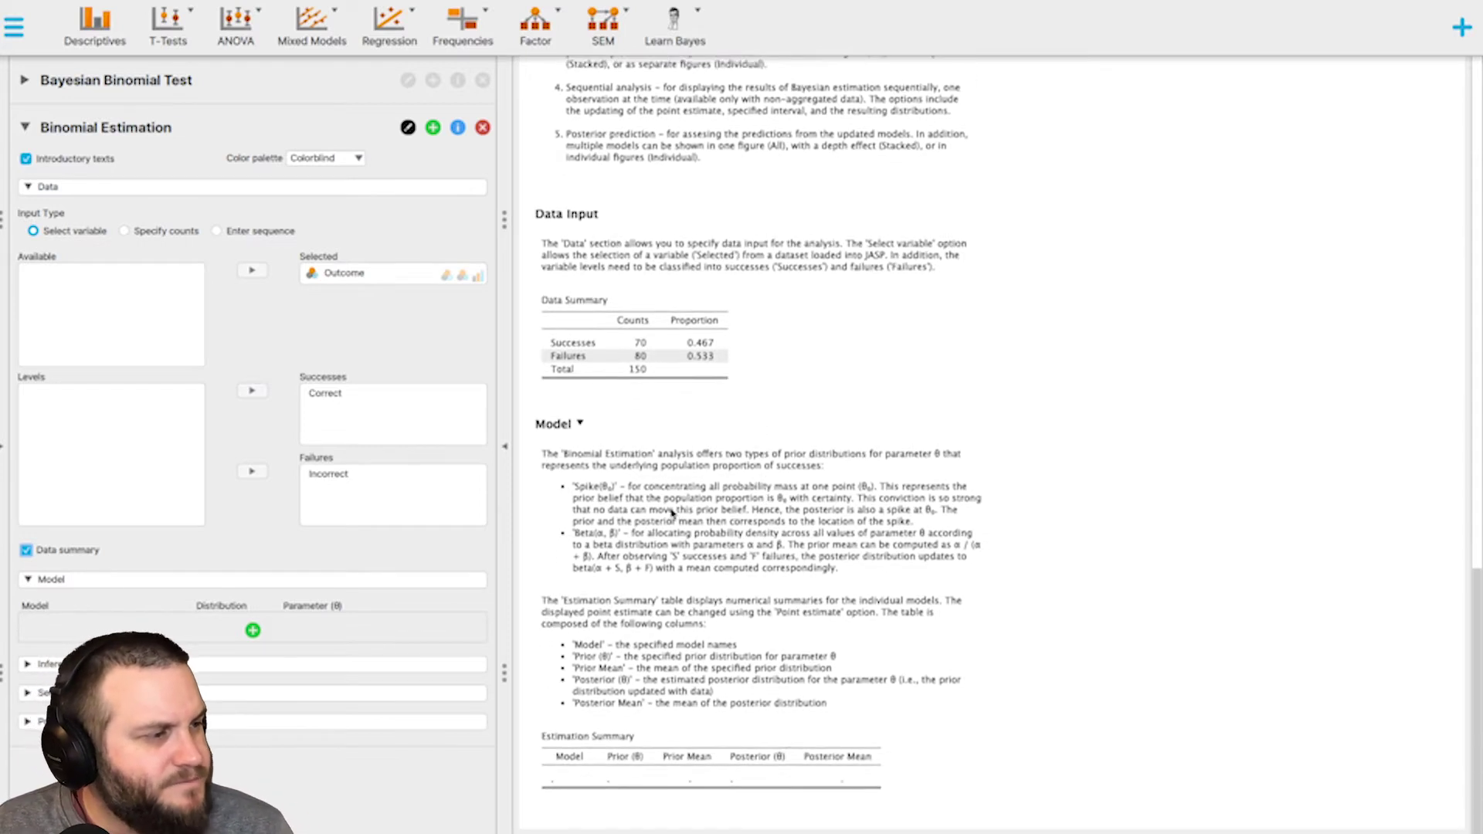
# Collapse the data settings and add a first model with a Spike prior distribution at θ₀ = 0.5
pyautogui.click(139, 187)
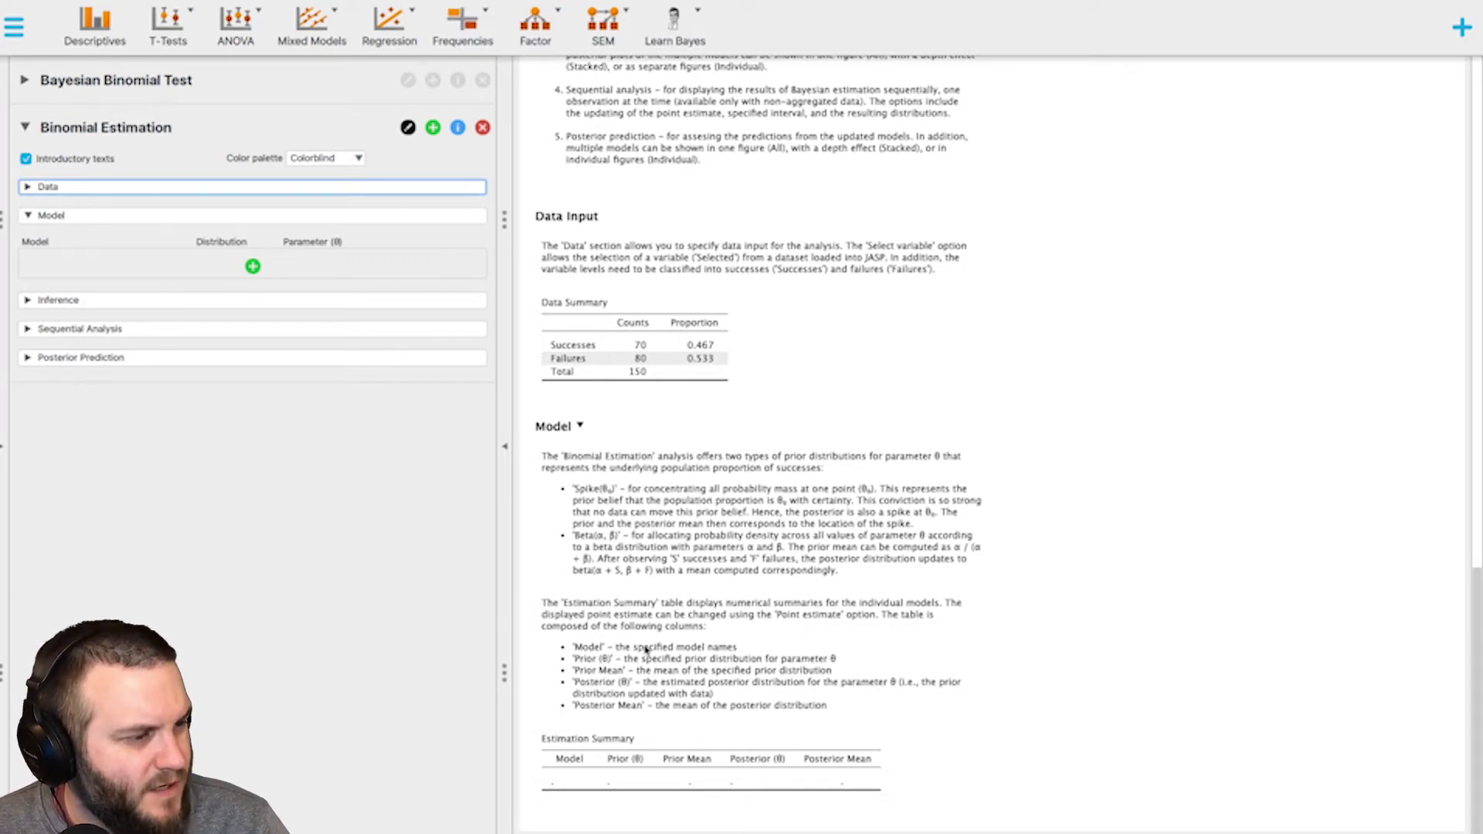
pyautogui.click(252, 267)
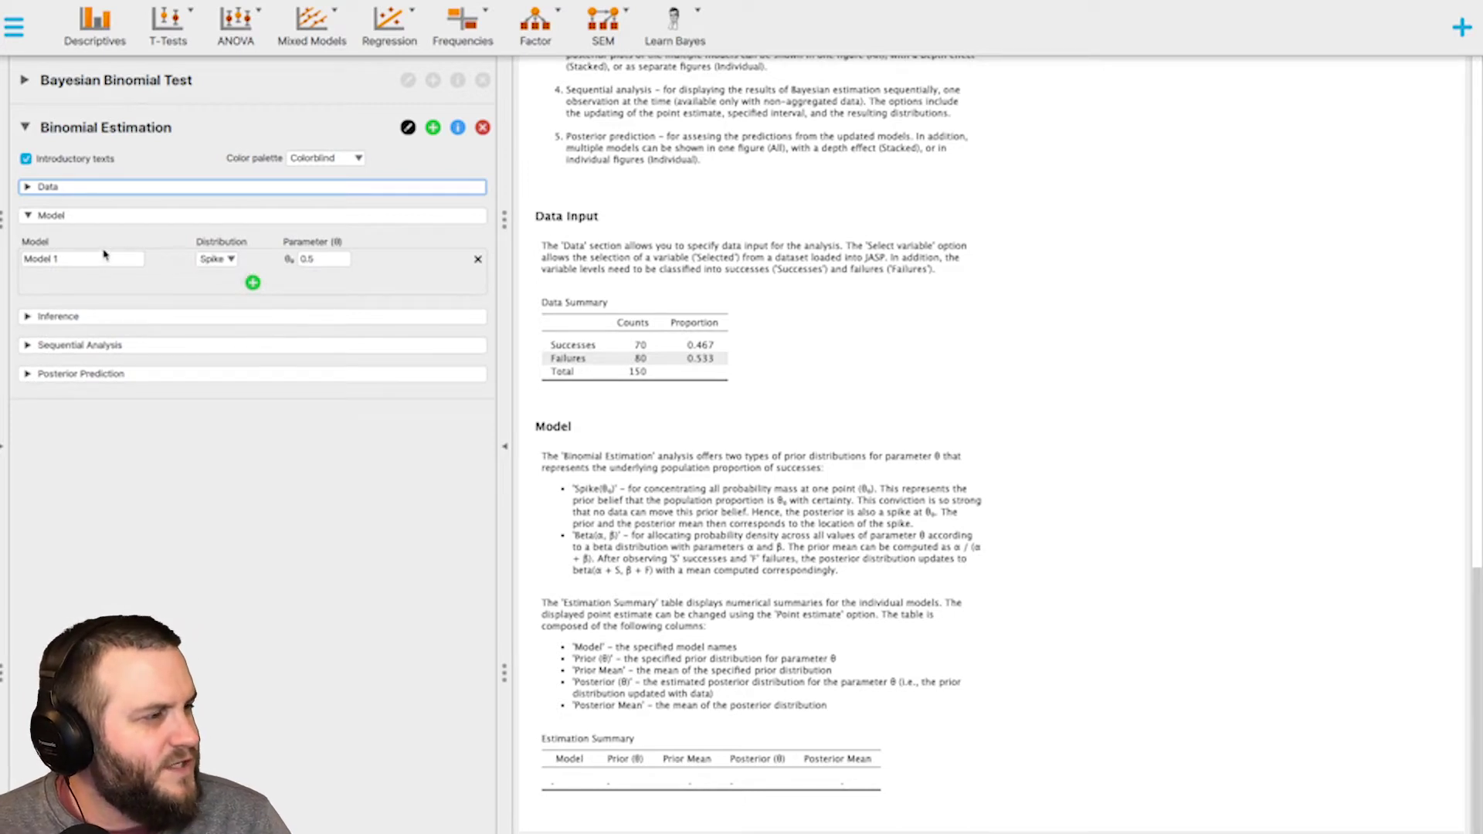
pyautogui.click(231, 263)
pyautogui.click(266, 269)
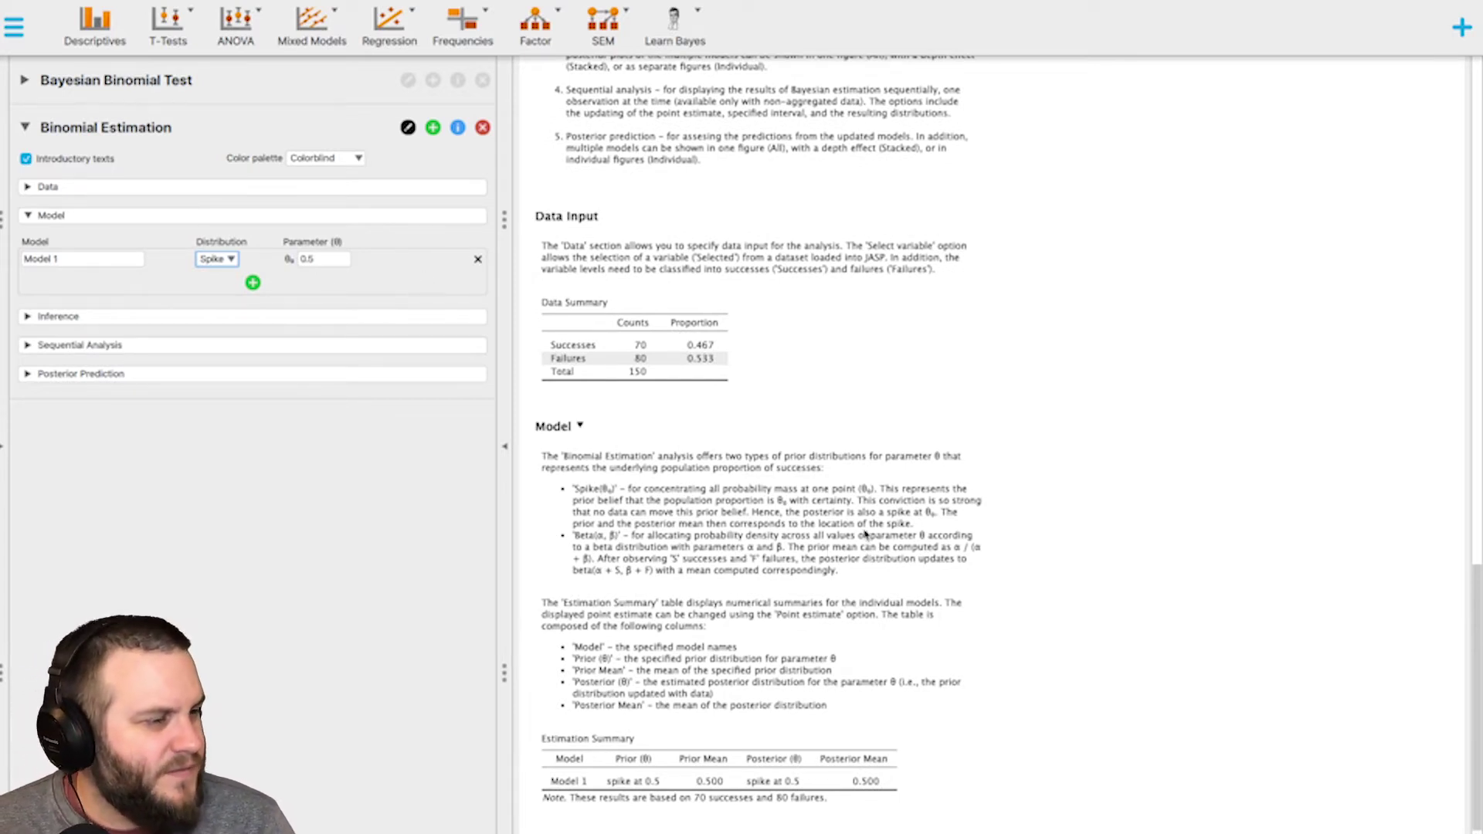
pyautogui.scroll(-1, 865, 533)
pyautogui.scroll(1, 746, 643)
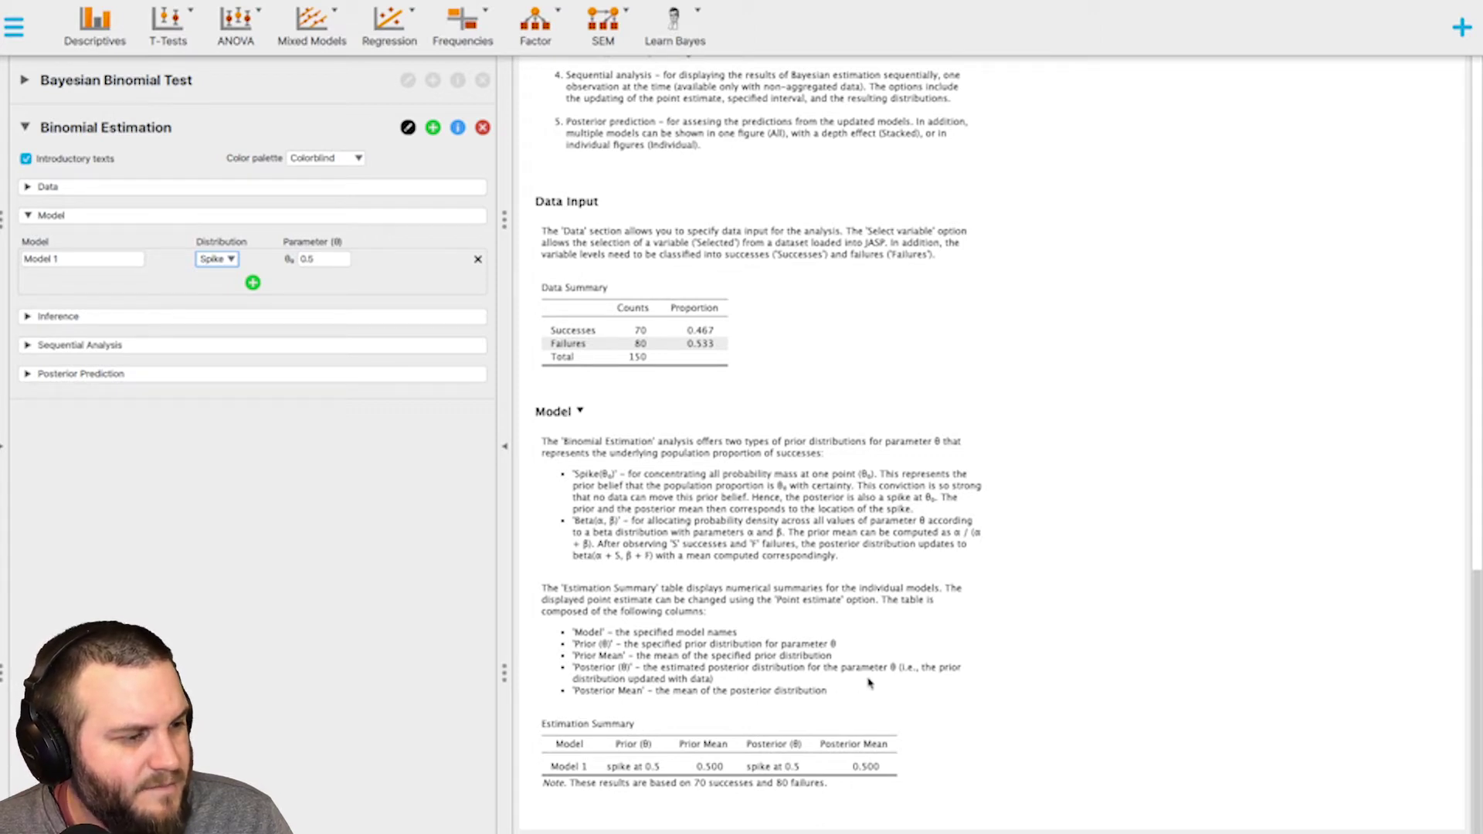
pyautogui.scroll(1, 869, 681)
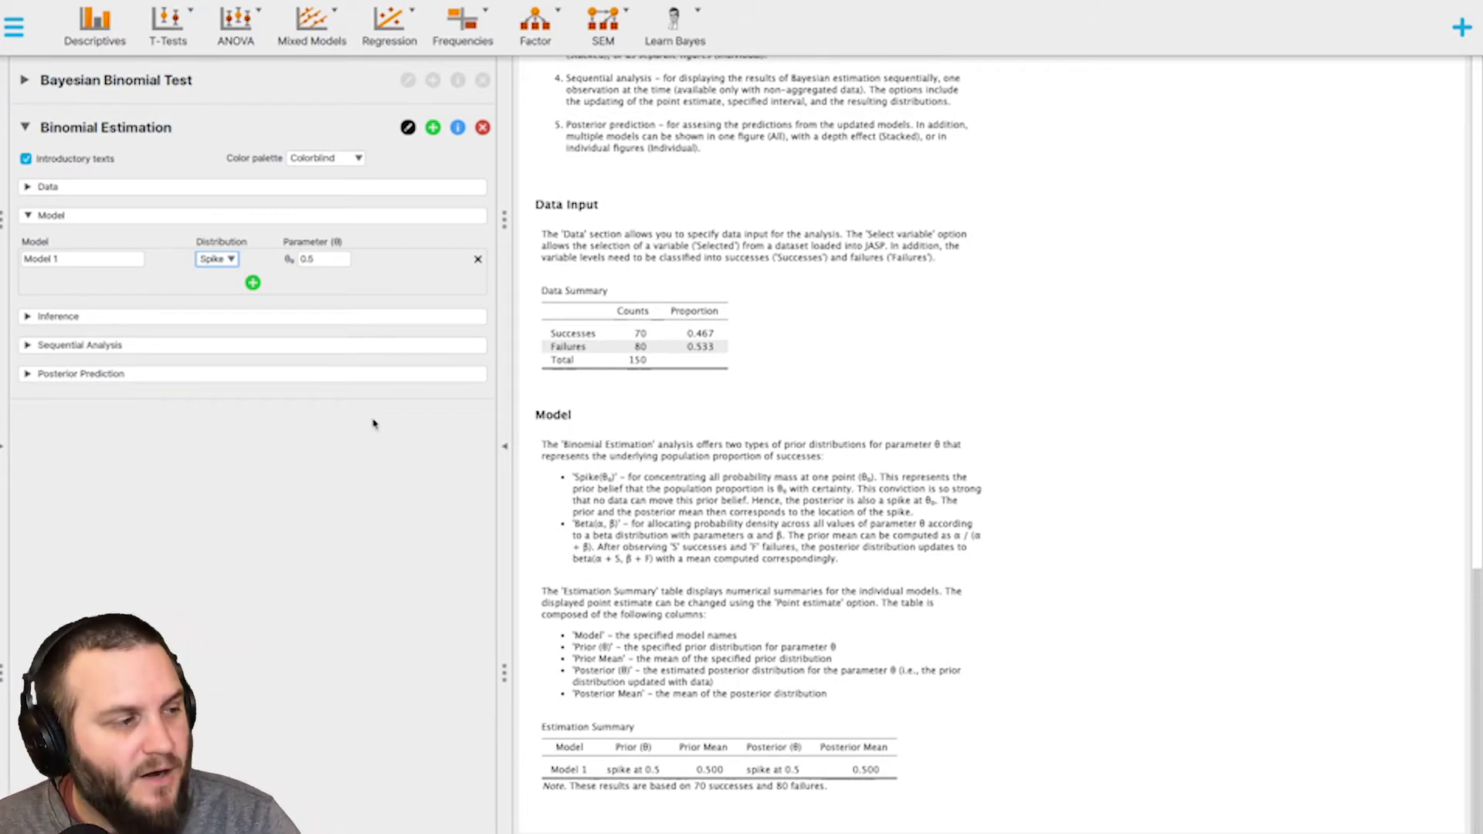
# Show the prior and posterior distribution plots in the Inference settings, each with the All option
pyautogui.click(144, 317)
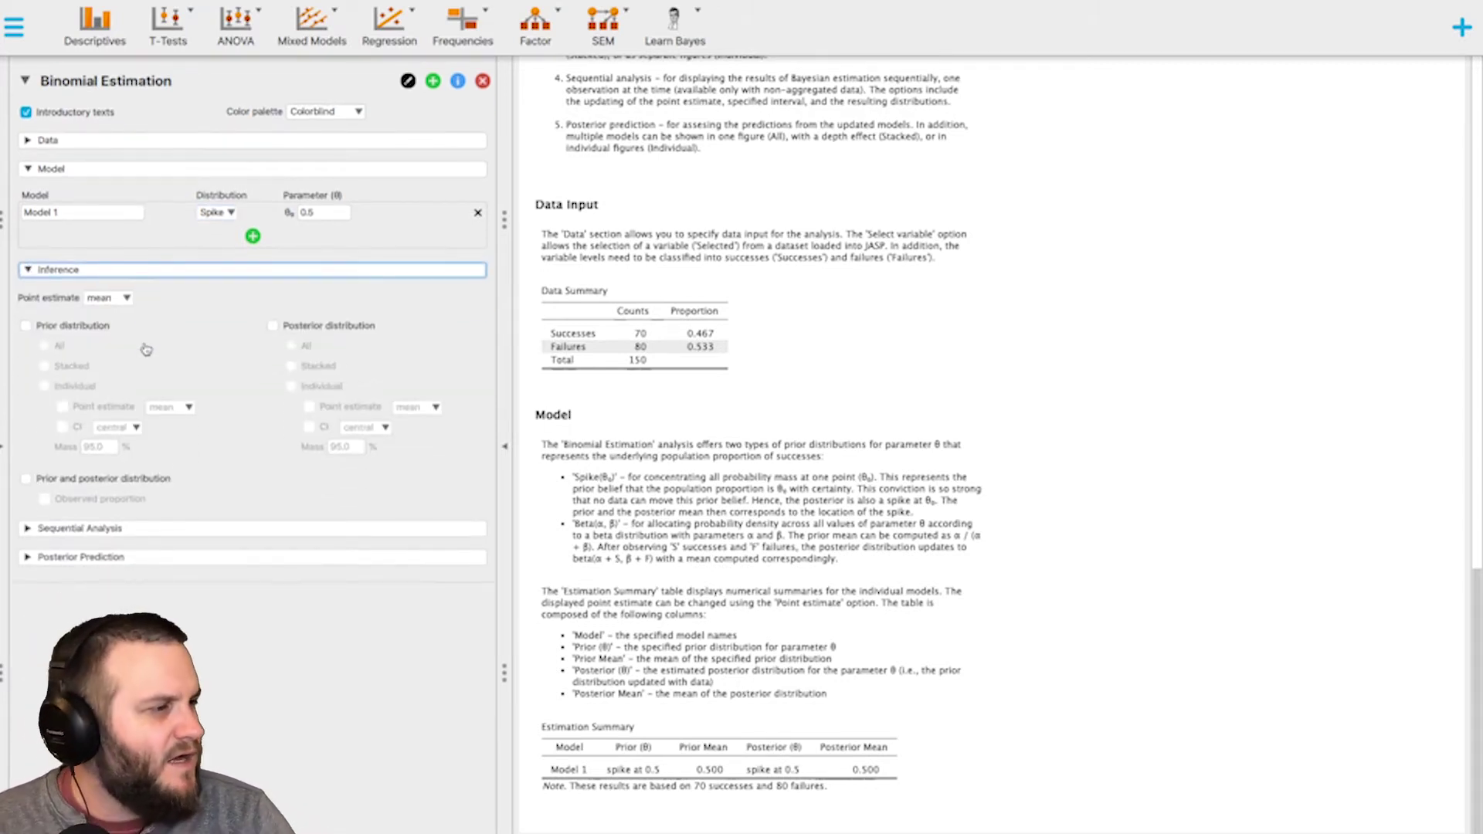
pyautogui.click(93, 327)
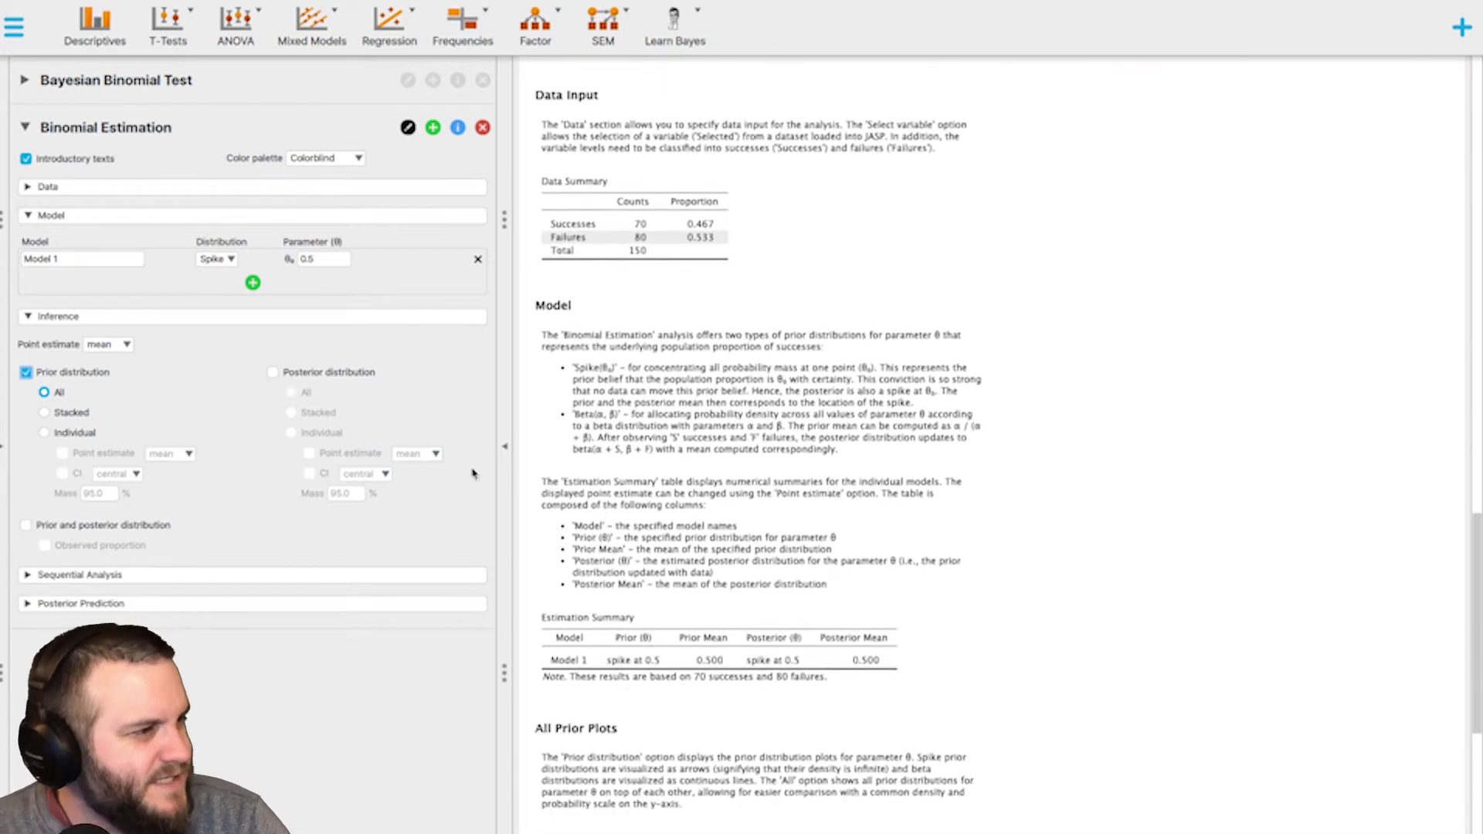
pyautogui.click(332, 374)
pyautogui.scroll(-5, 750, 554)
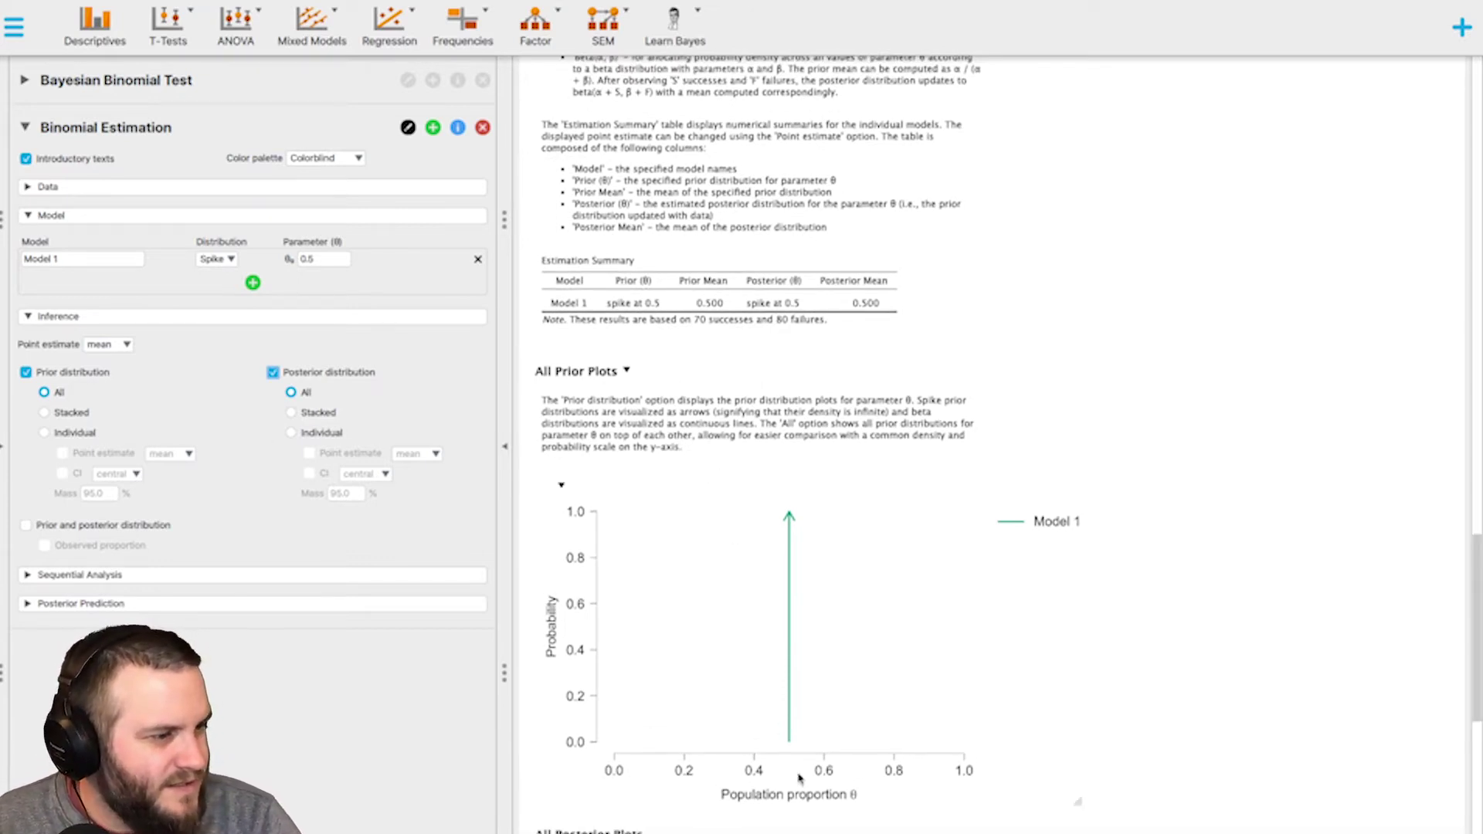
# Add a second model with a Beta prior distribution, α = 1 and β = 1, and compare both models in the prior and posterior plots
pyautogui.click(253, 283)
pyautogui.click(220, 276)
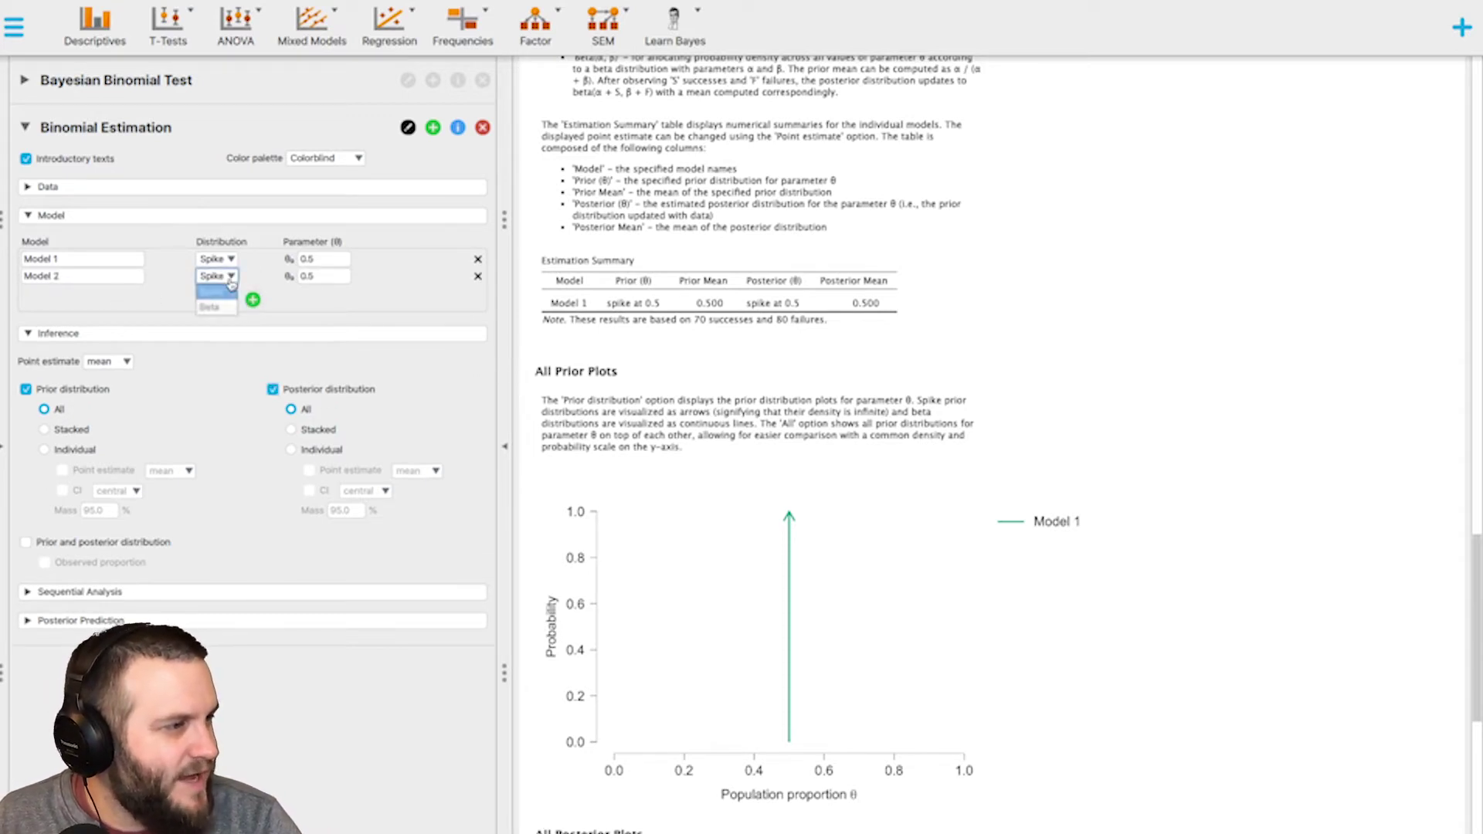
pyautogui.click(223, 295)
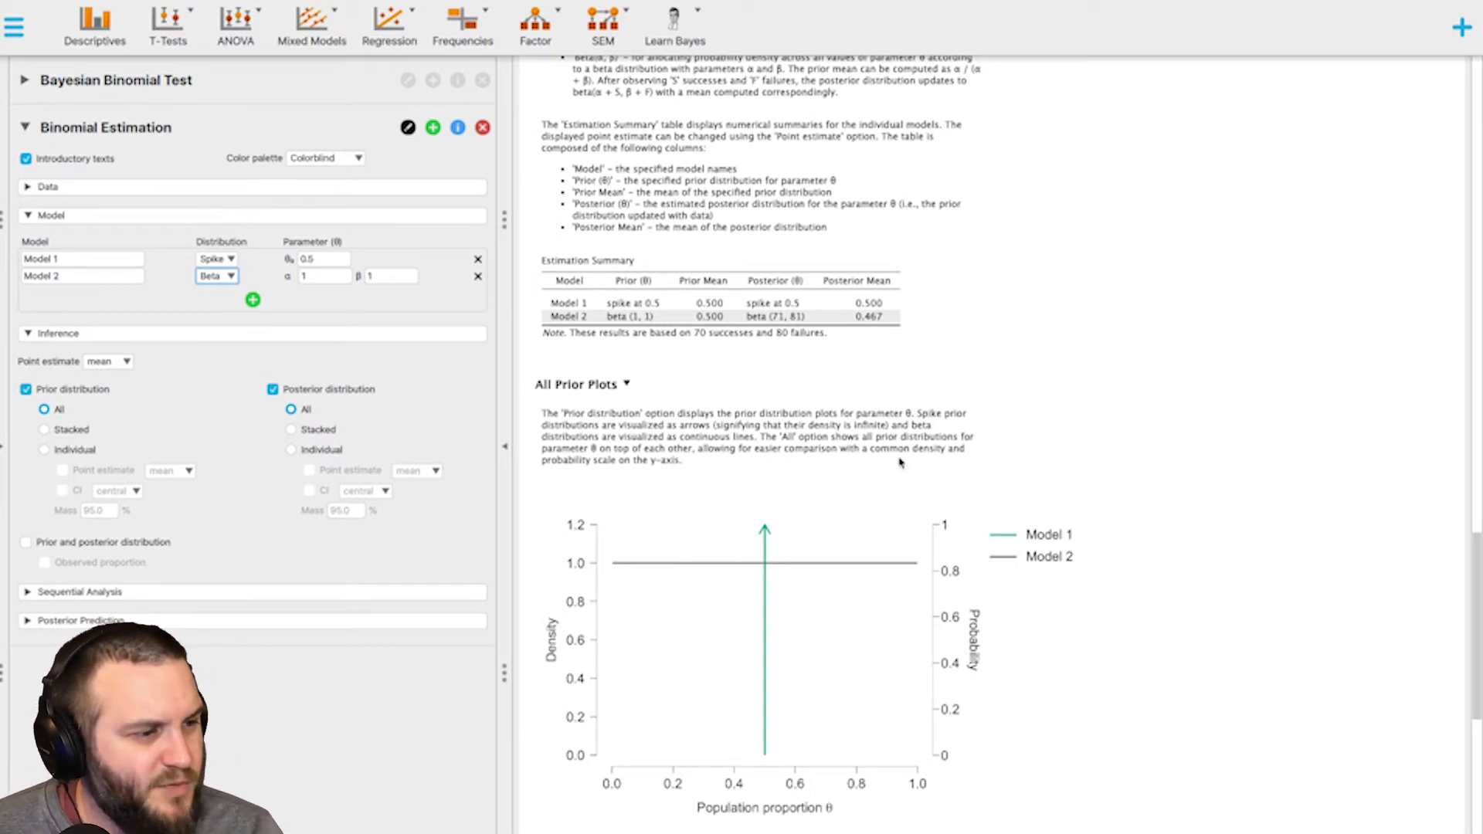
pyautogui.scroll(-3, 902, 465)
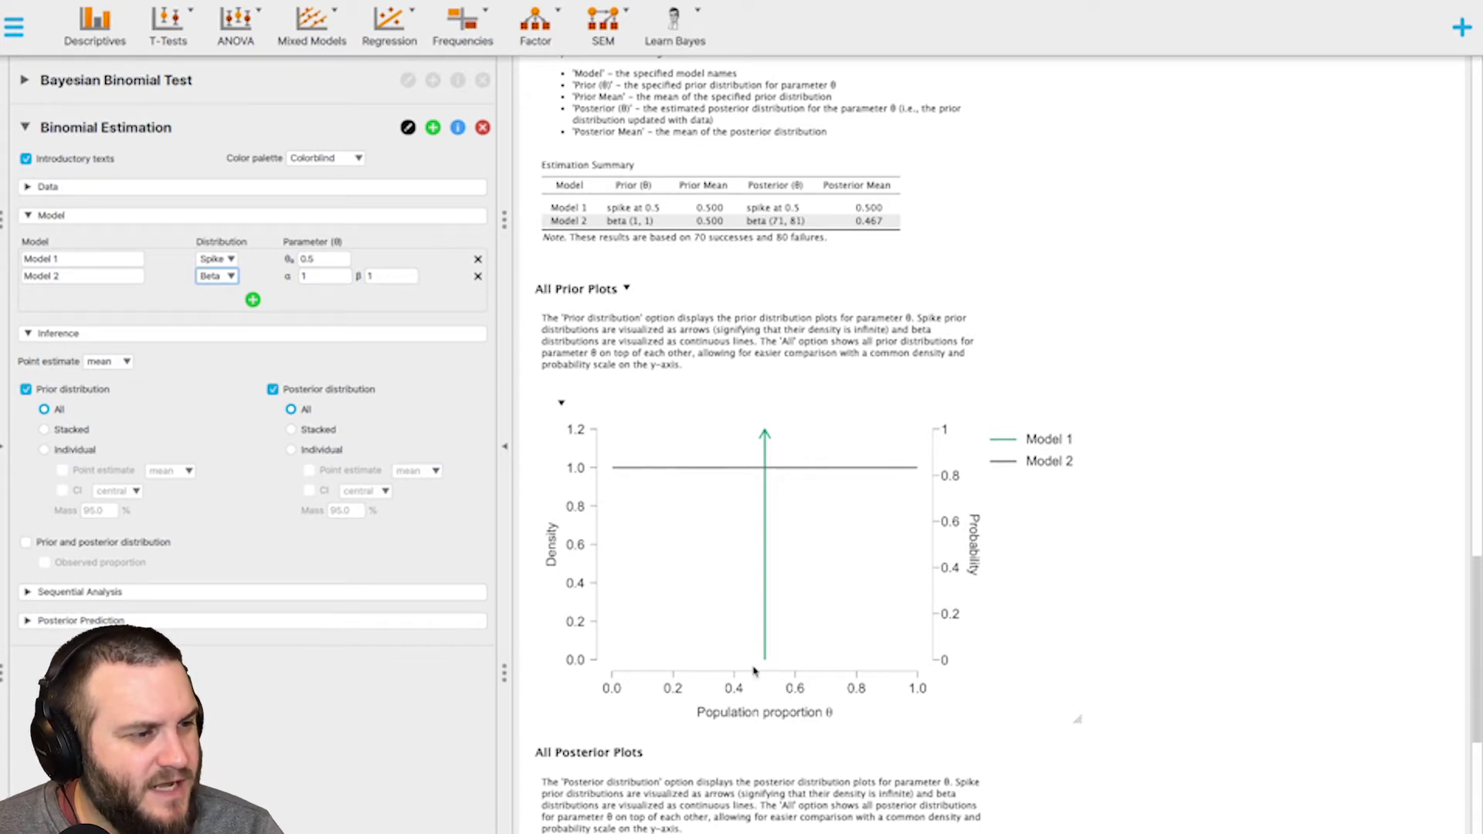
pyautogui.scroll(-3, 918, 657)
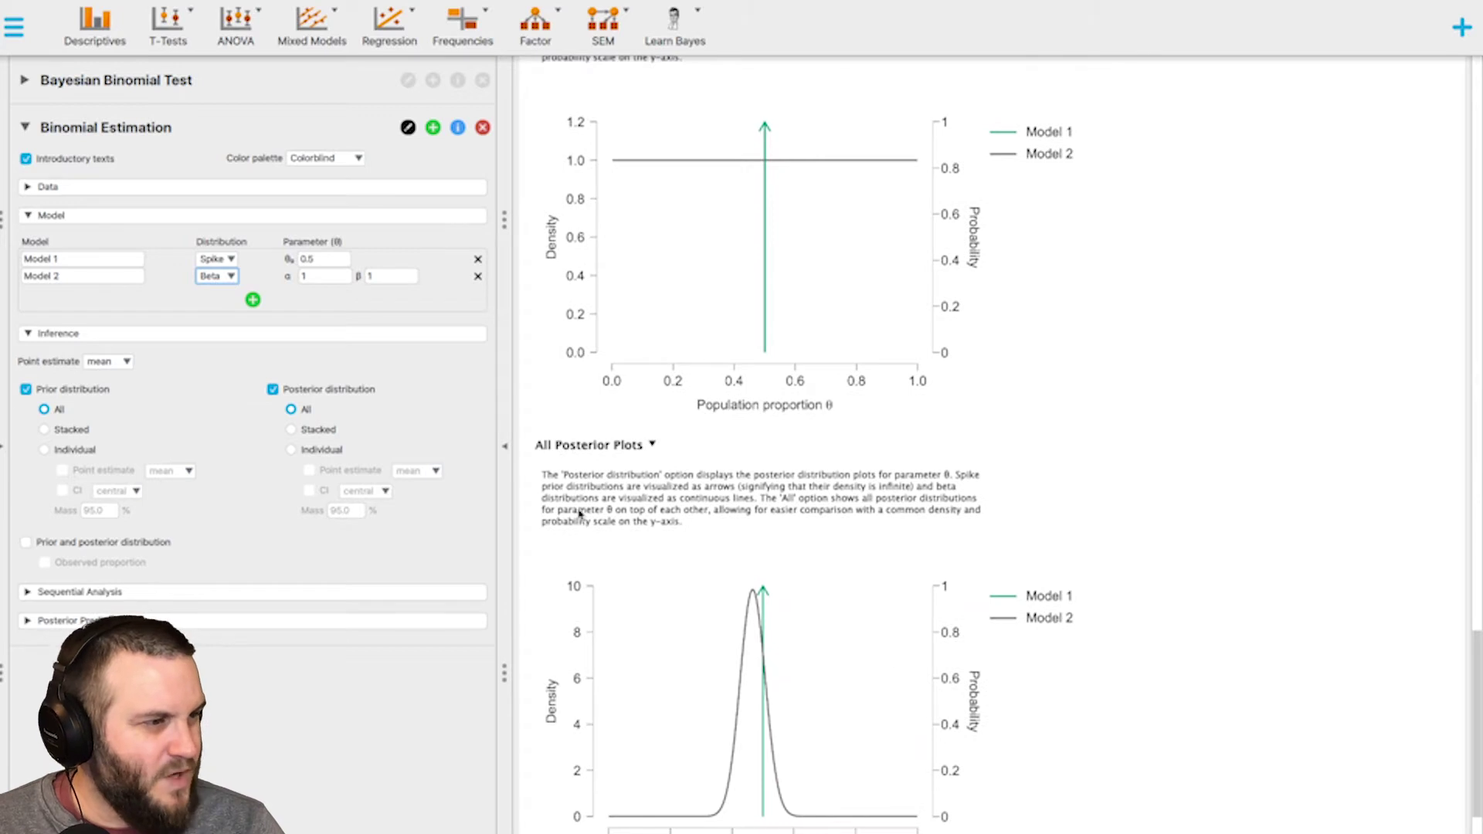
# Try the Stacked option for the prior distribution plots, and set them back to All
pyautogui.scroll(2, 607, 526)
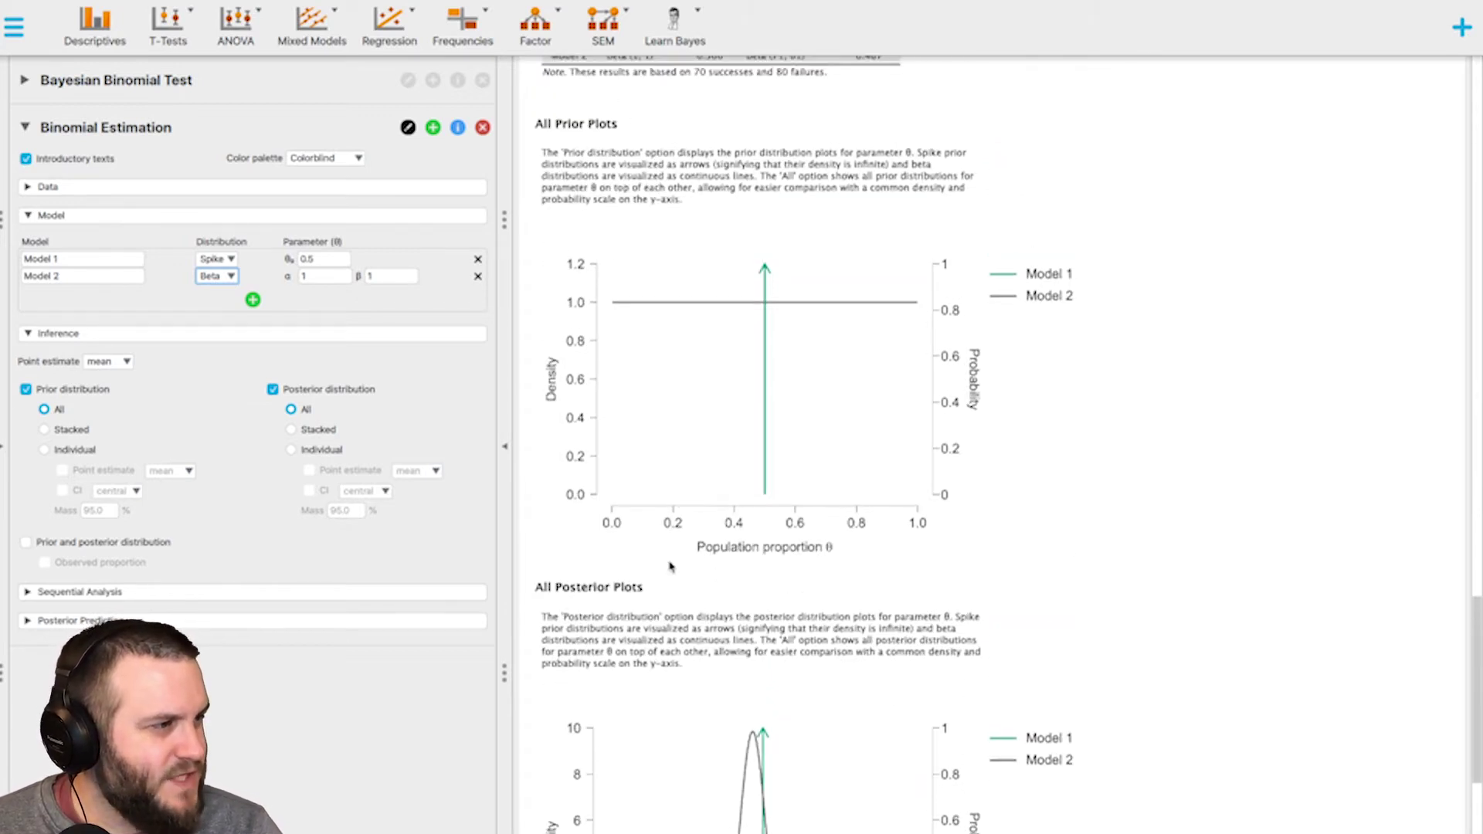
pyautogui.scroll(-3, 731, 358)
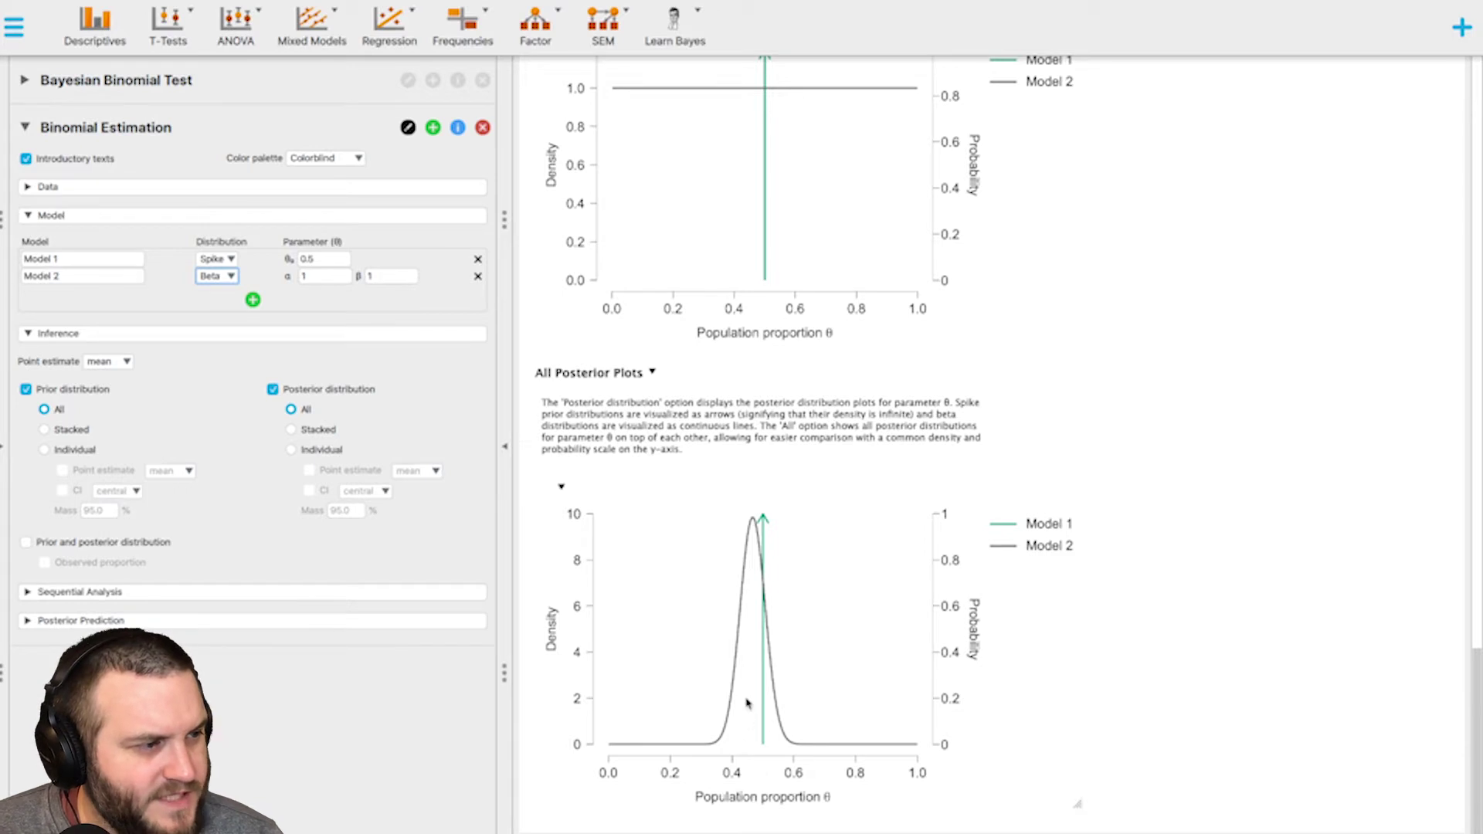
pyautogui.scroll(3, 788, 671)
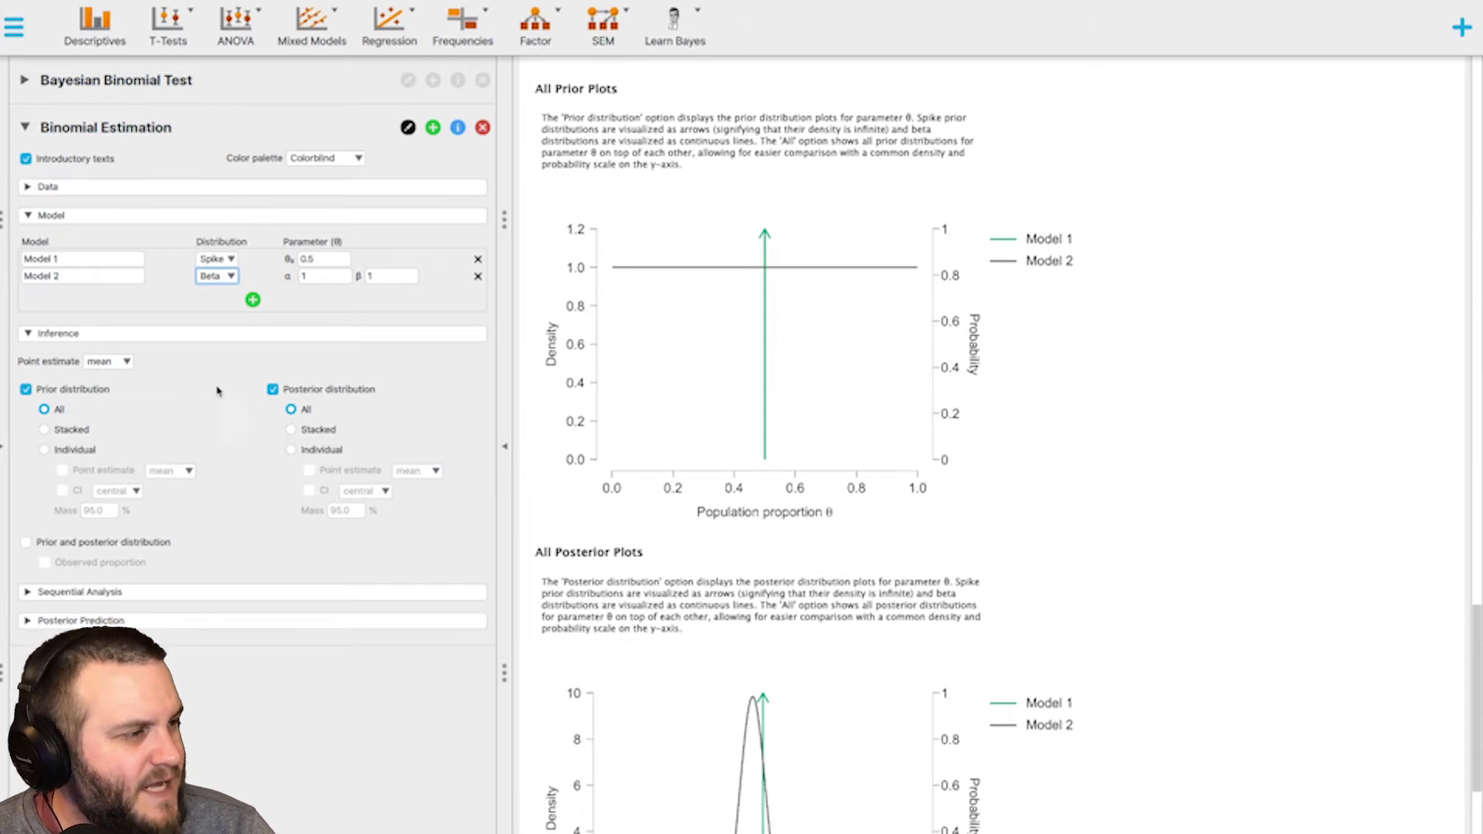
pyautogui.click(80, 436)
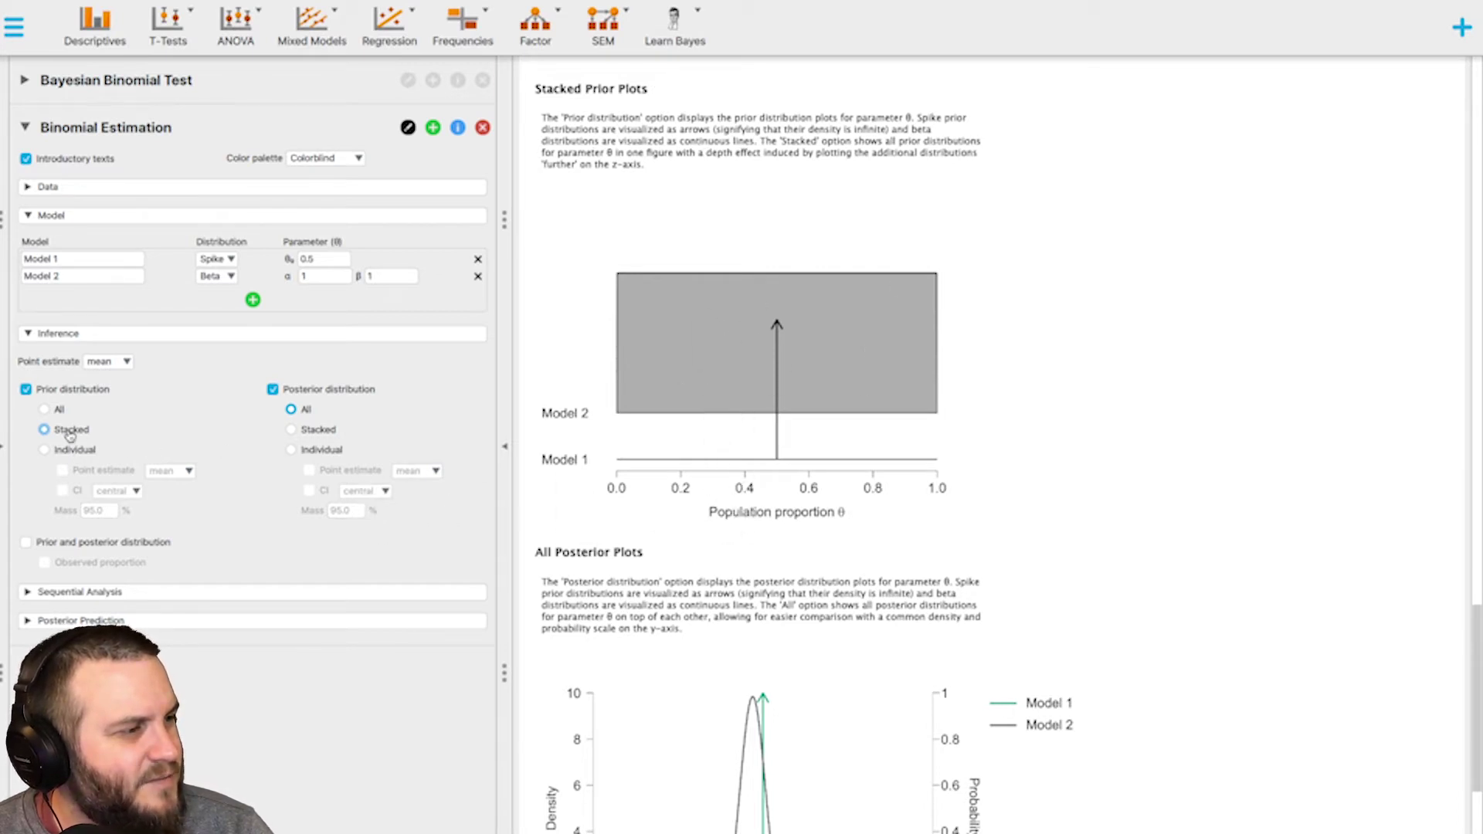
pyautogui.click(52, 411)
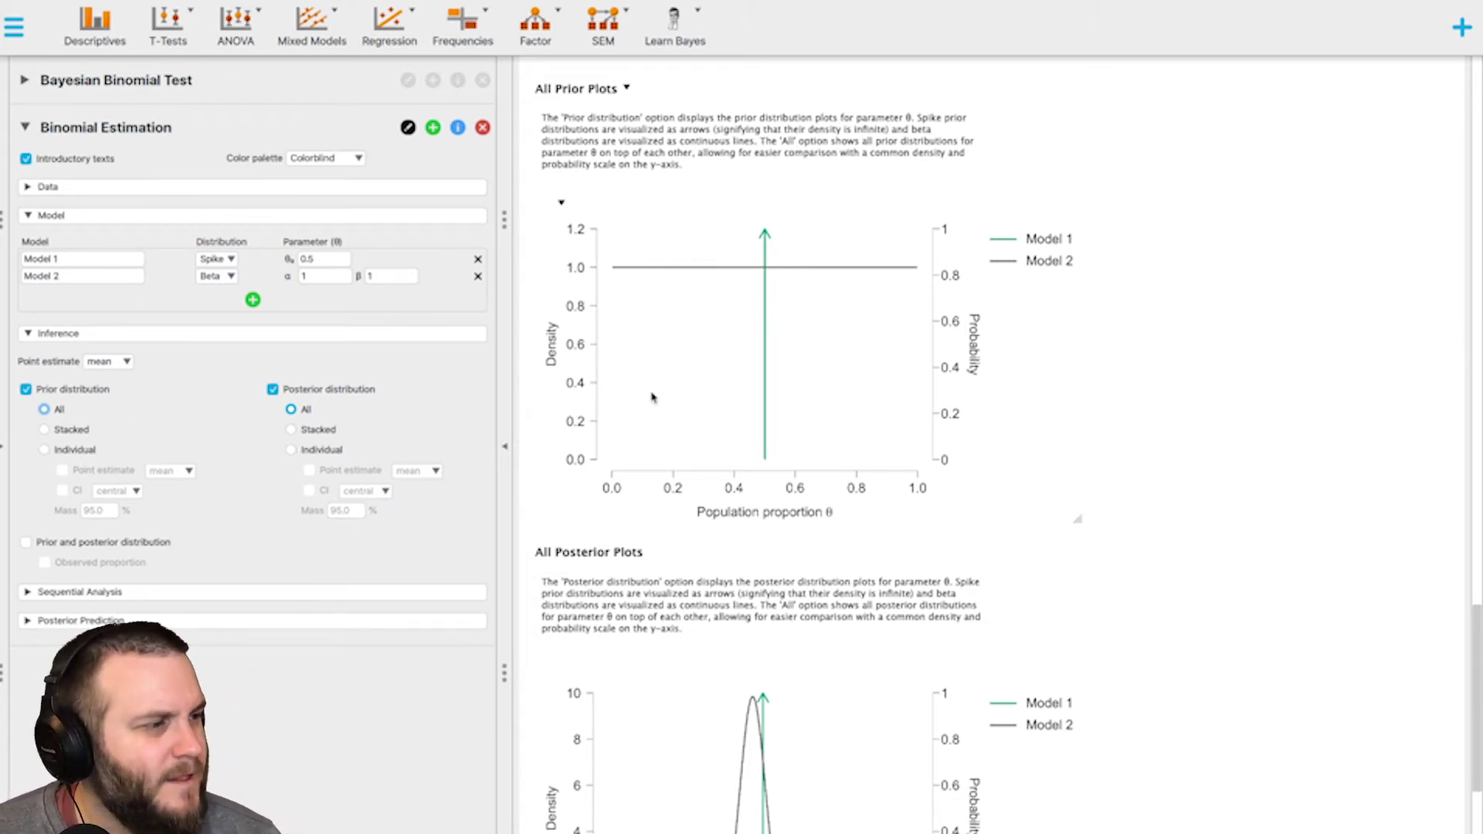
# Collapse the Inference settings and enable the Point estimate and Interval plots in Sequential Analysis, each with the All option
pyautogui.scroll(-3, 1235, 523)
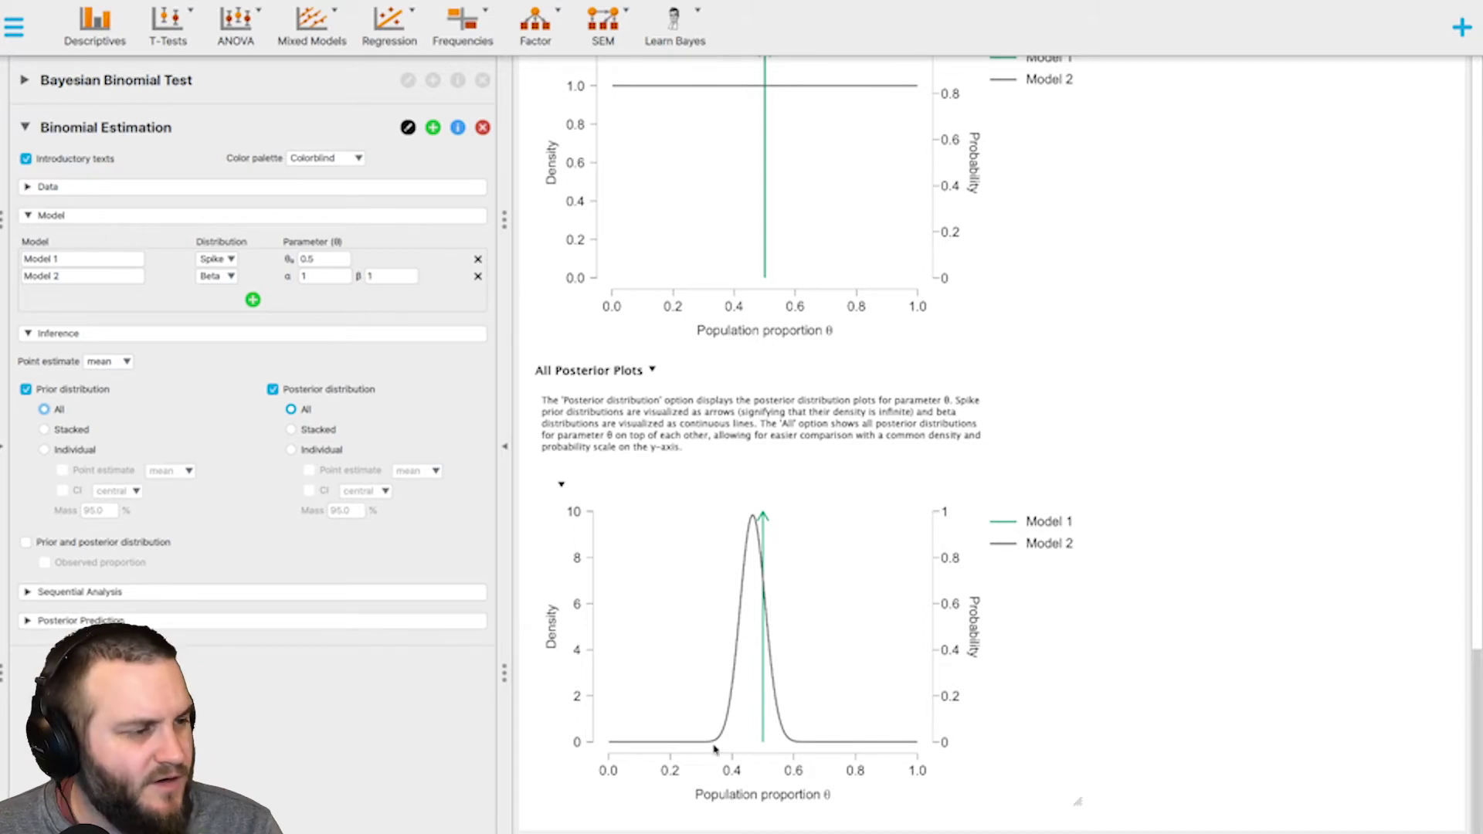
pyautogui.scroll(5, 864, 676)
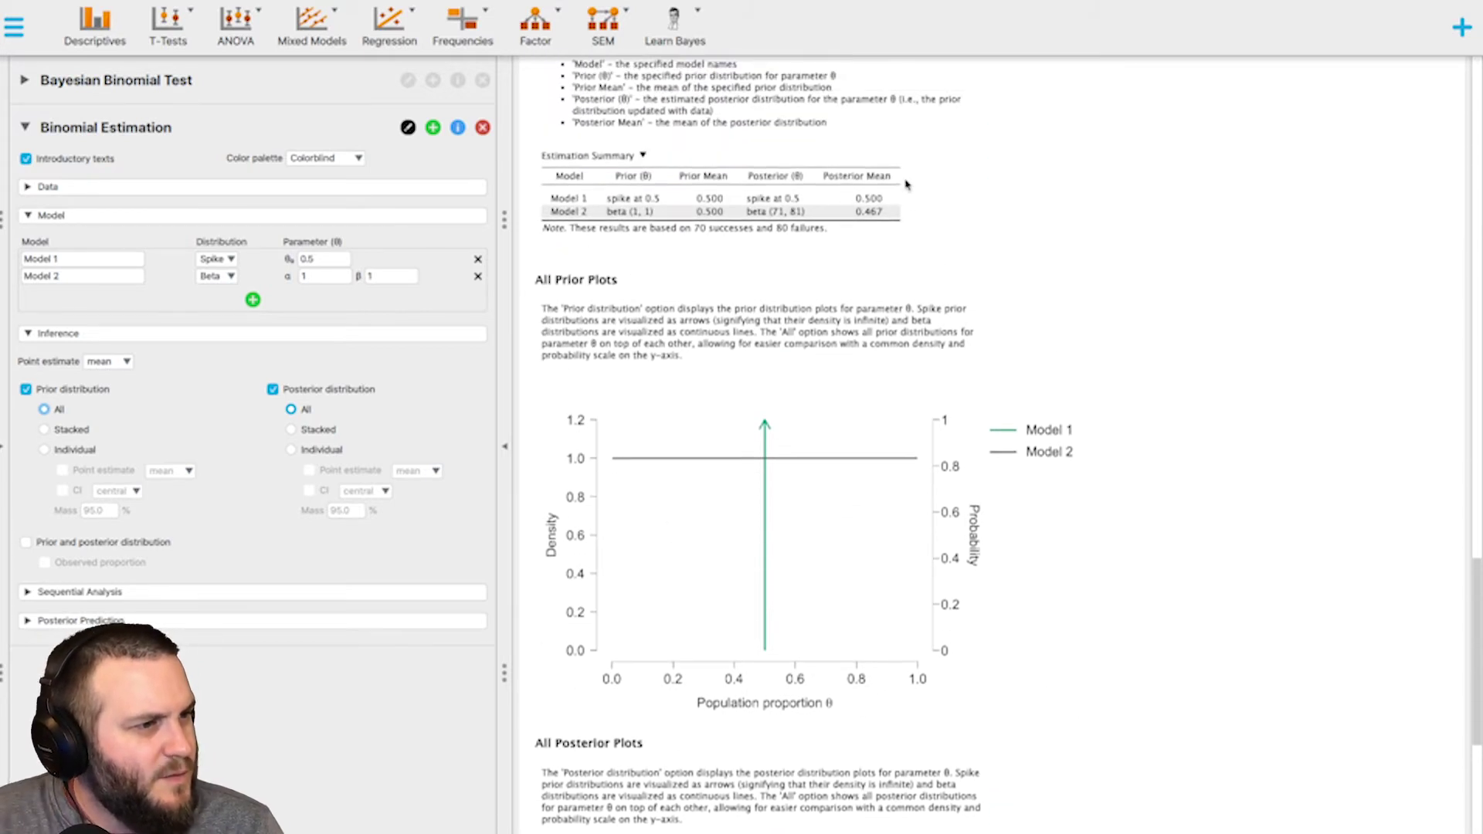
pyautogui.scroll(-3, 889, 464)
pyautogui.scroll(-8, 883, 469)
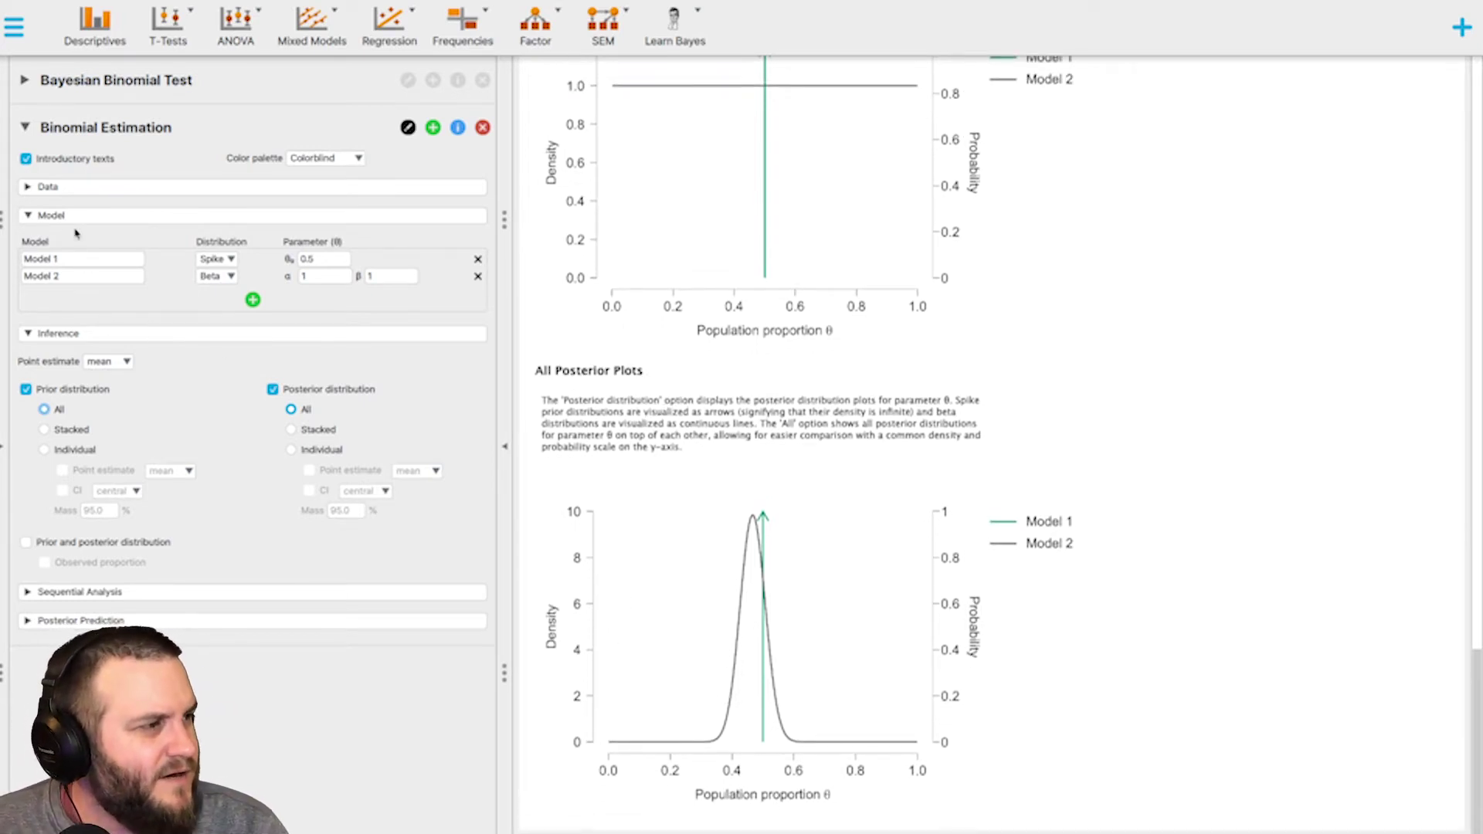
pyautogui.click(78, 333)
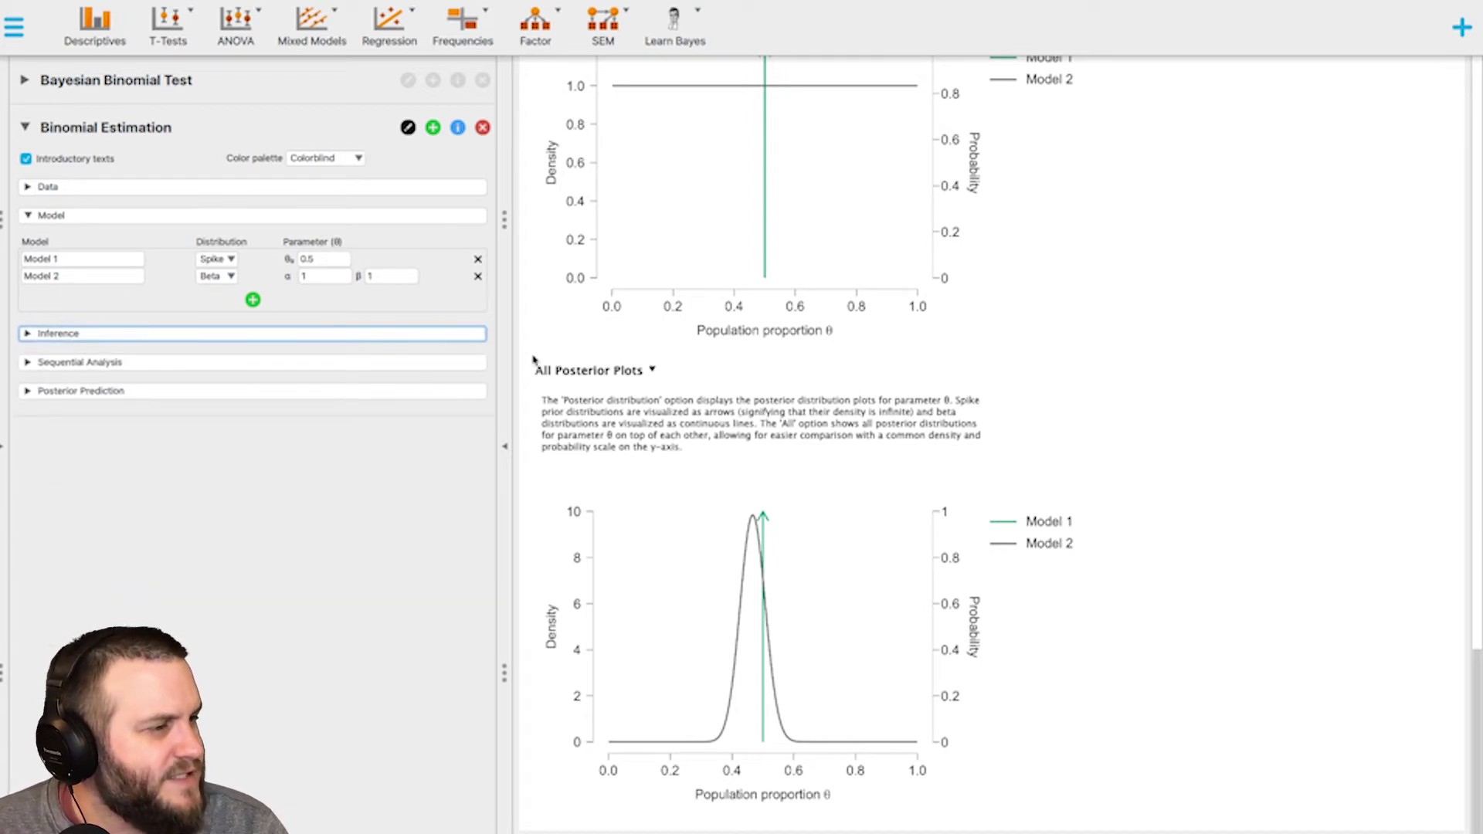
pyautogui.click(216, 367)
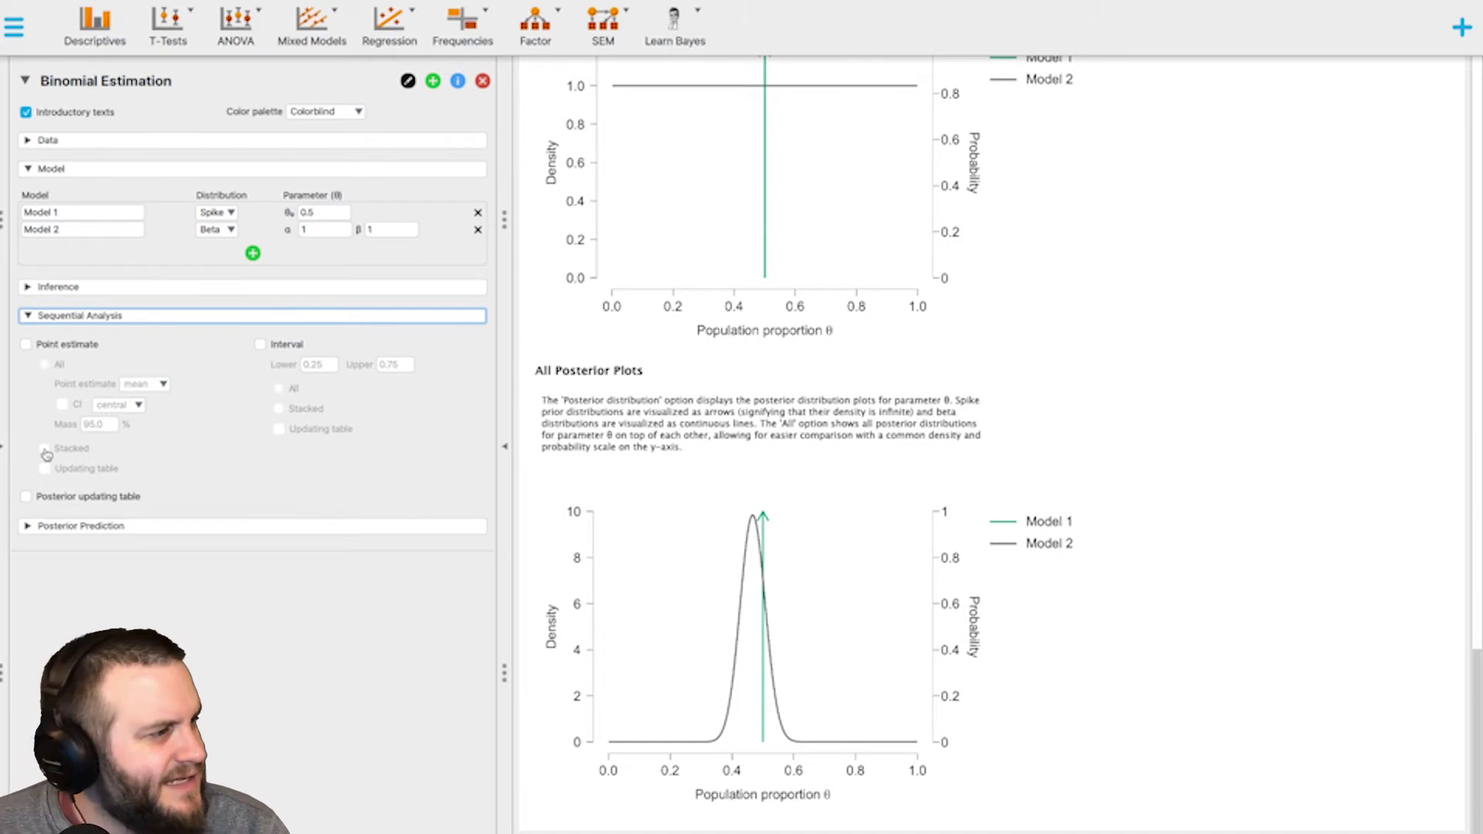
pyautogui.click(76, 345)
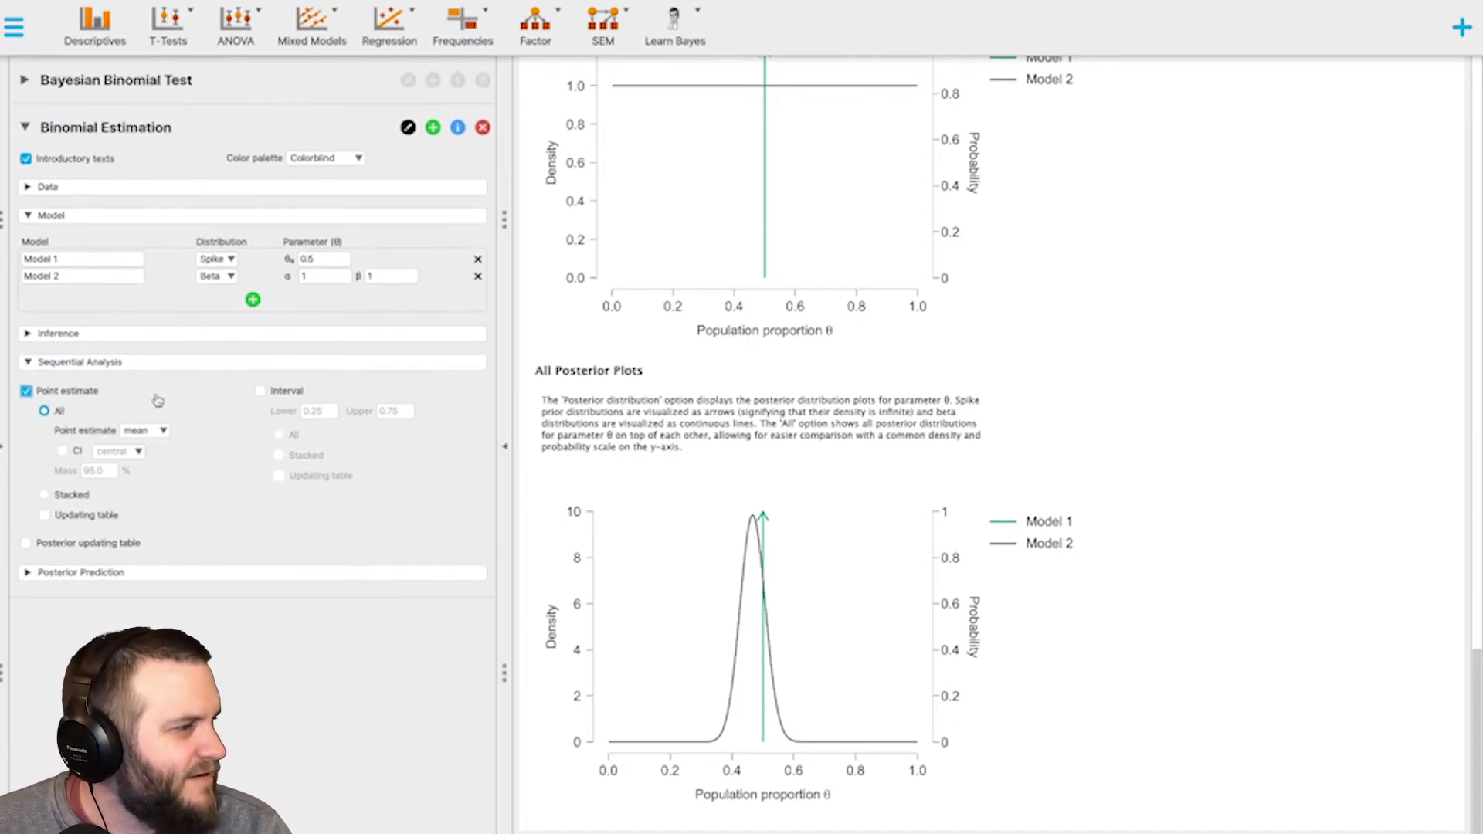
pyautogui.click(274, 392)
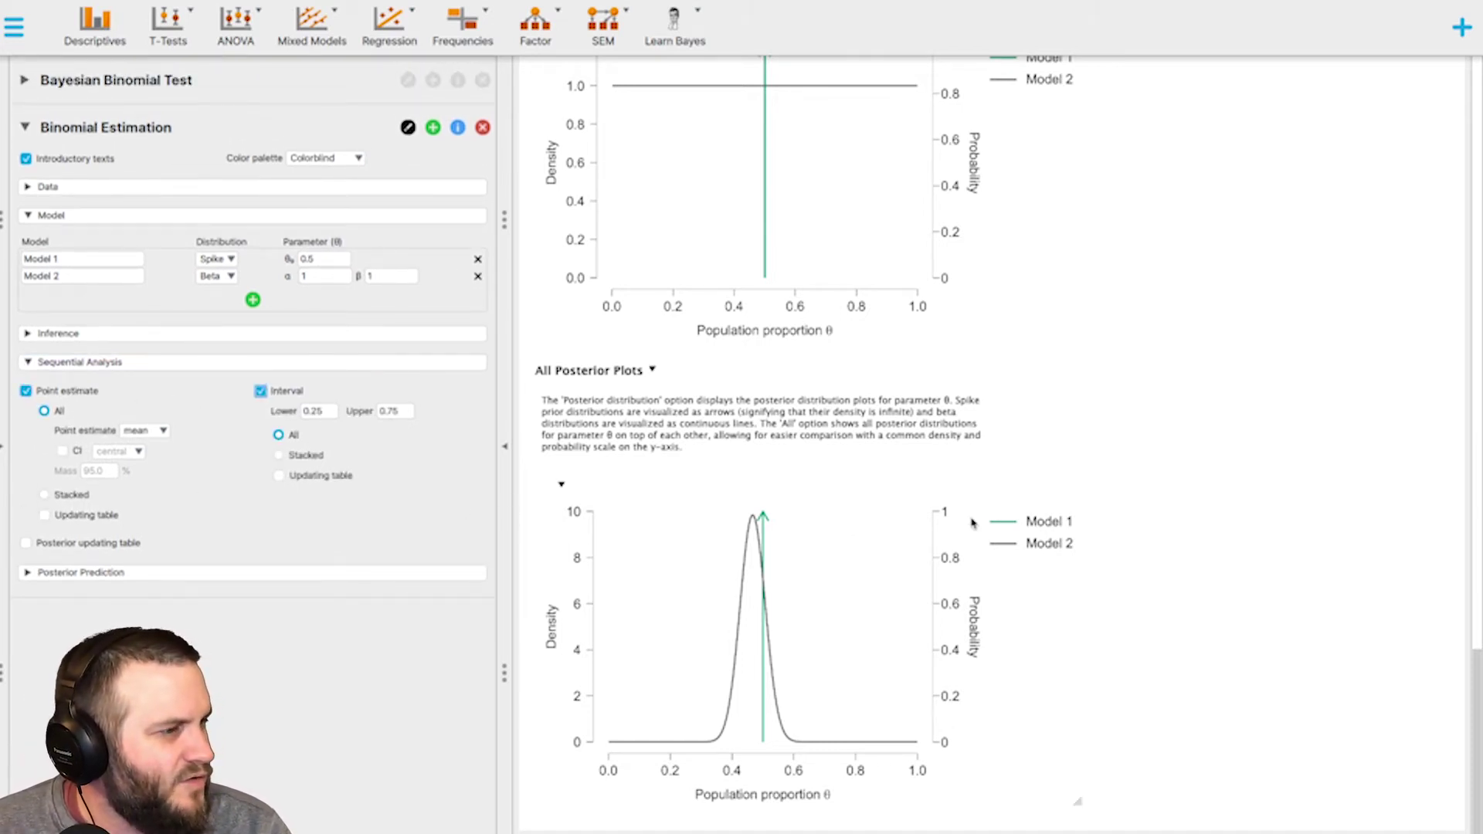
# Read the explanation of the sequential Point Estimate analysis and examine how both models' estimates develop across observations in its plot
pyautogui.scroll(8, 981, 510)
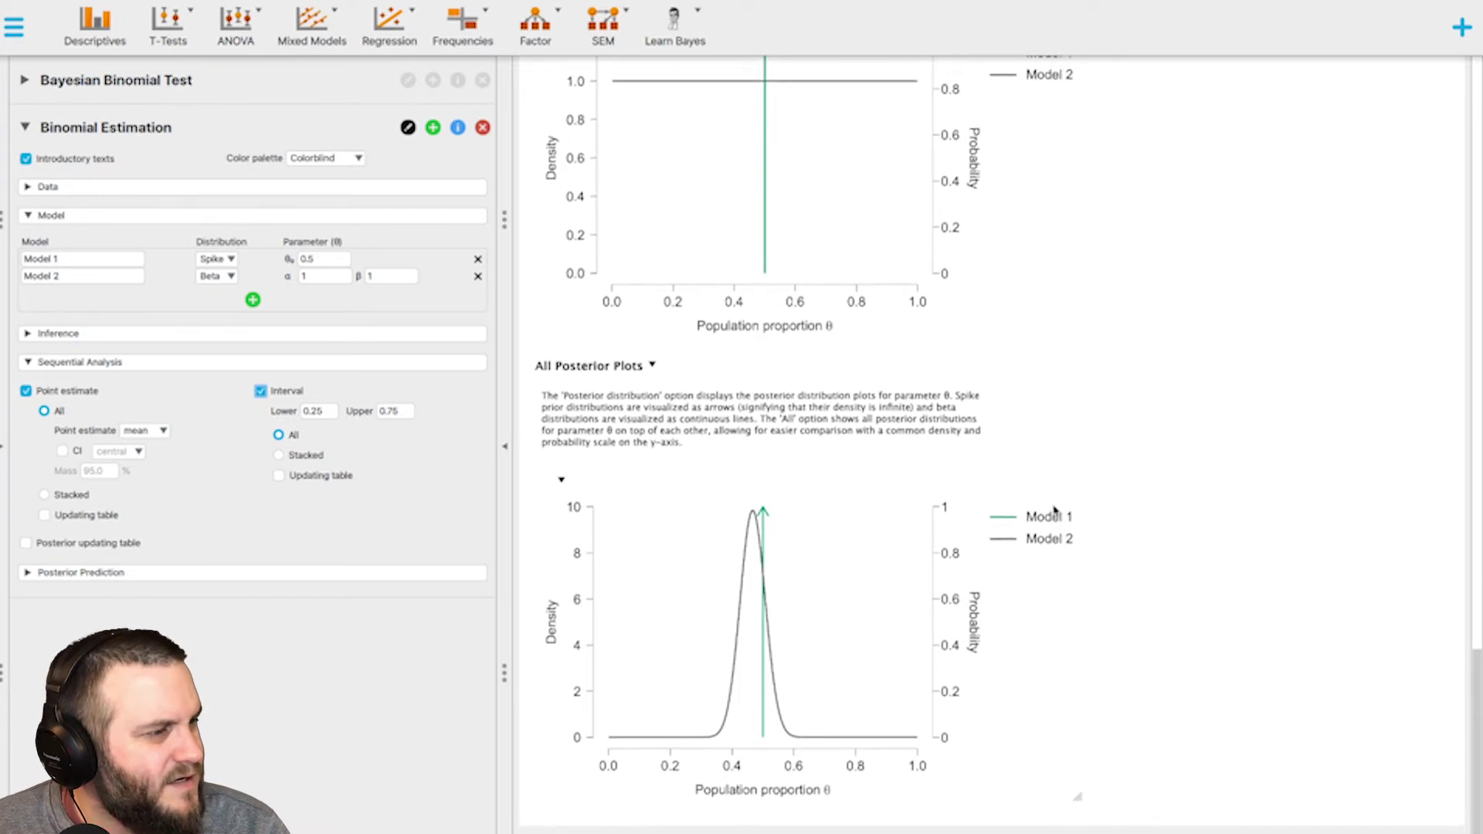
pyautogui.scroll(10, 1024, 507)
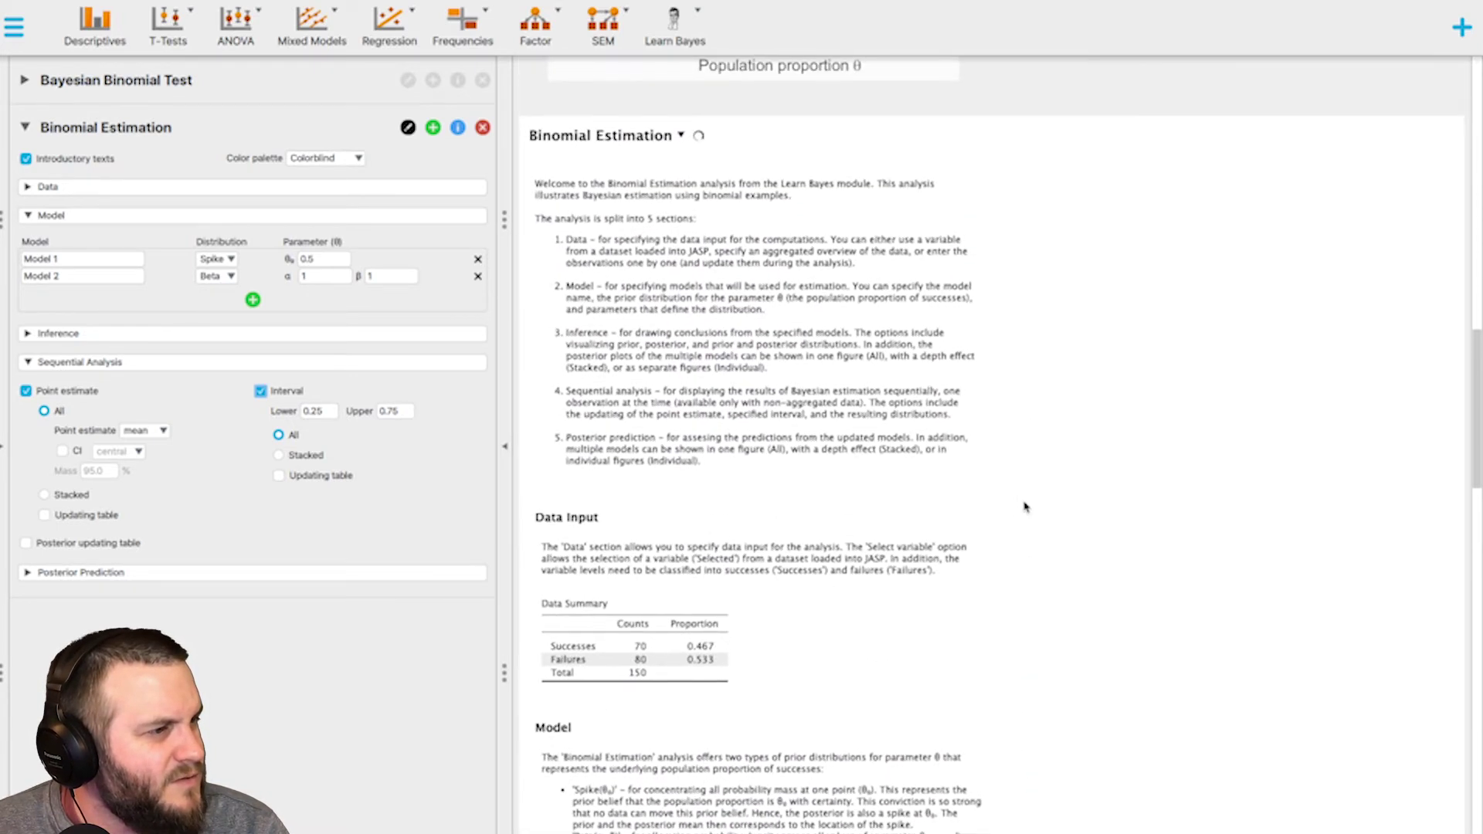
pyautogui.scroll(-9, 958, 332)
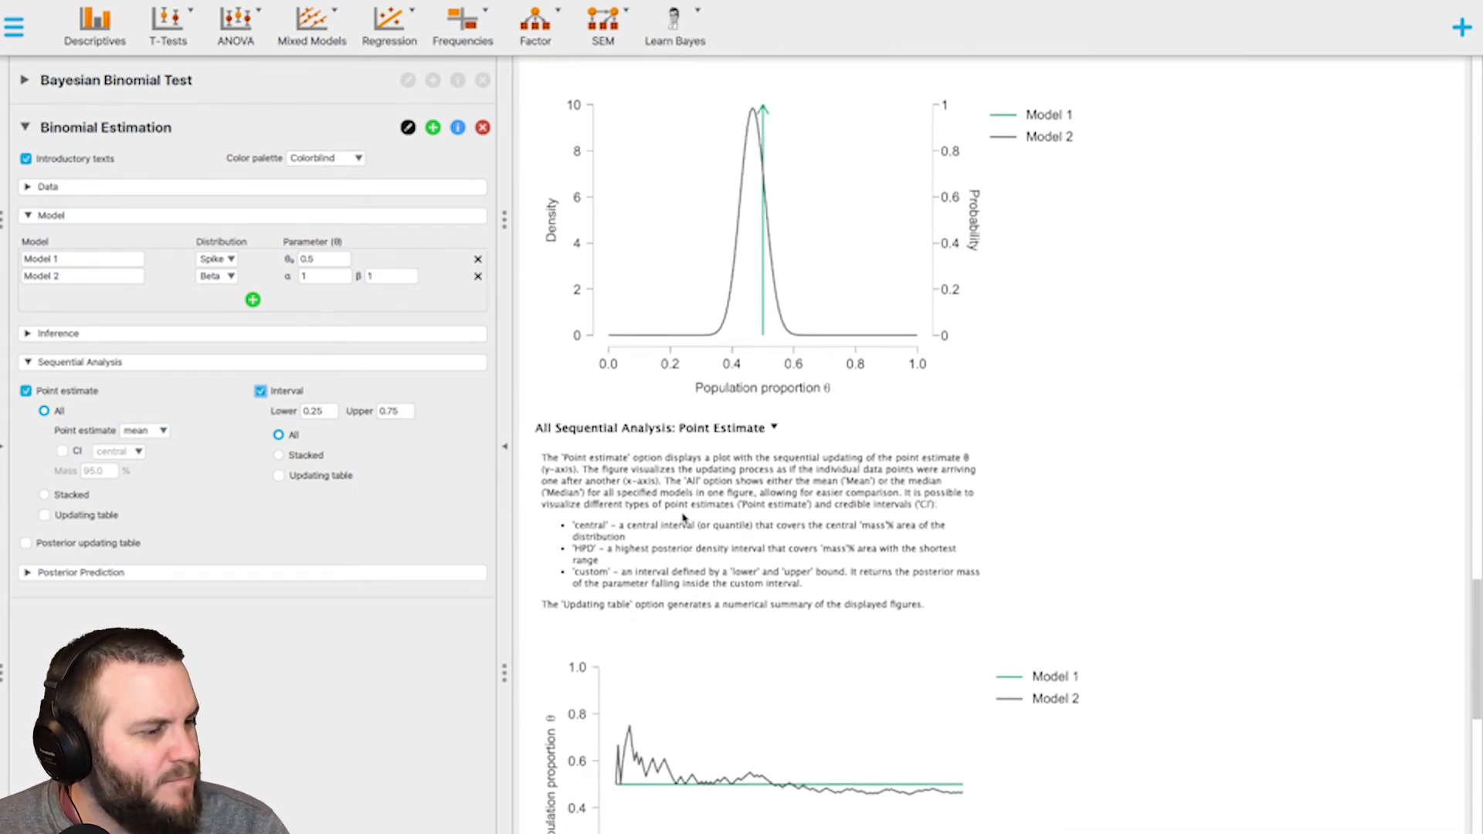
pyautogui.scroll(-2, 687, 463)
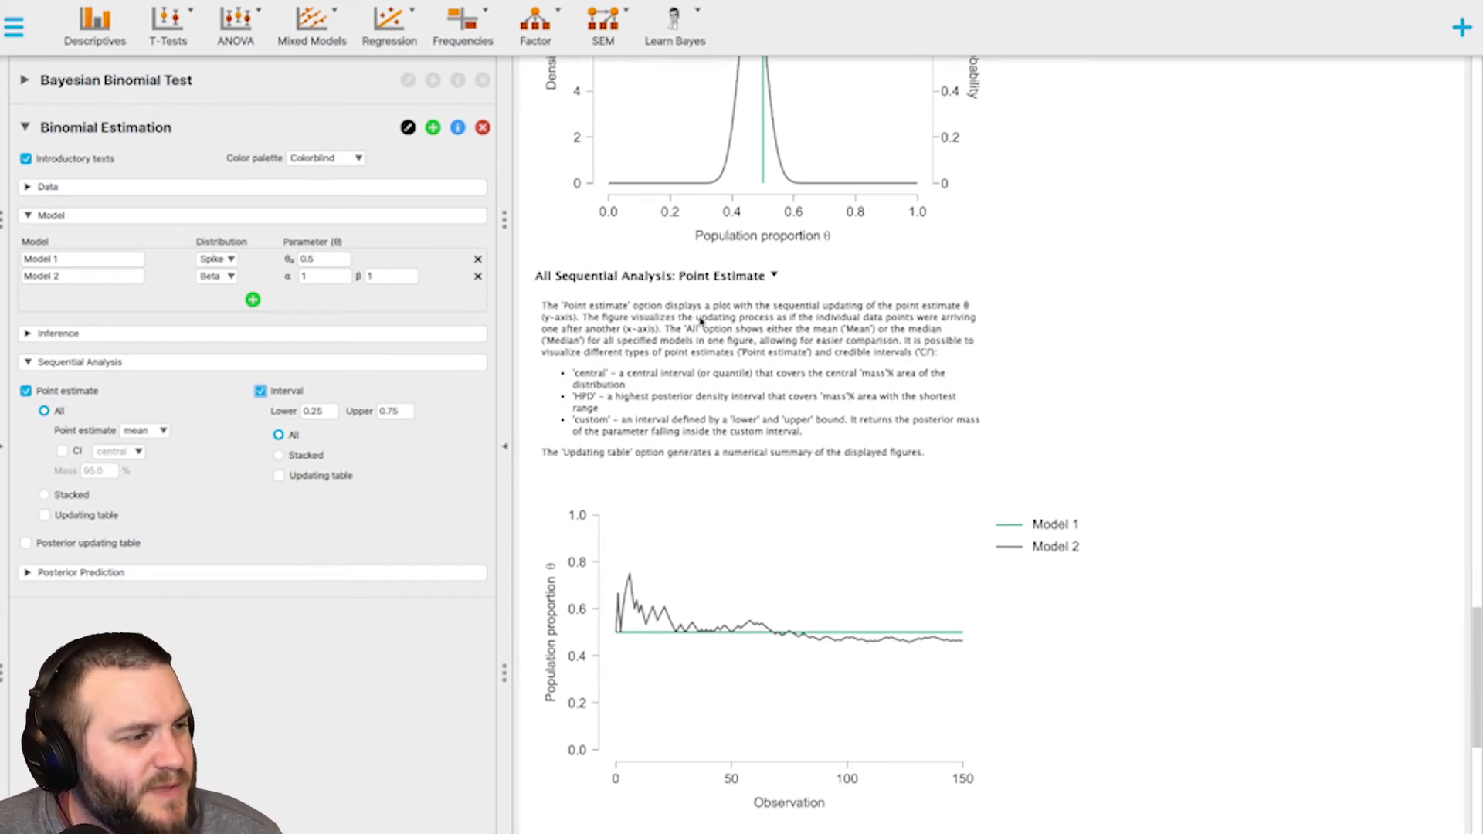
pyautogui.scroll(1, 703, 318)
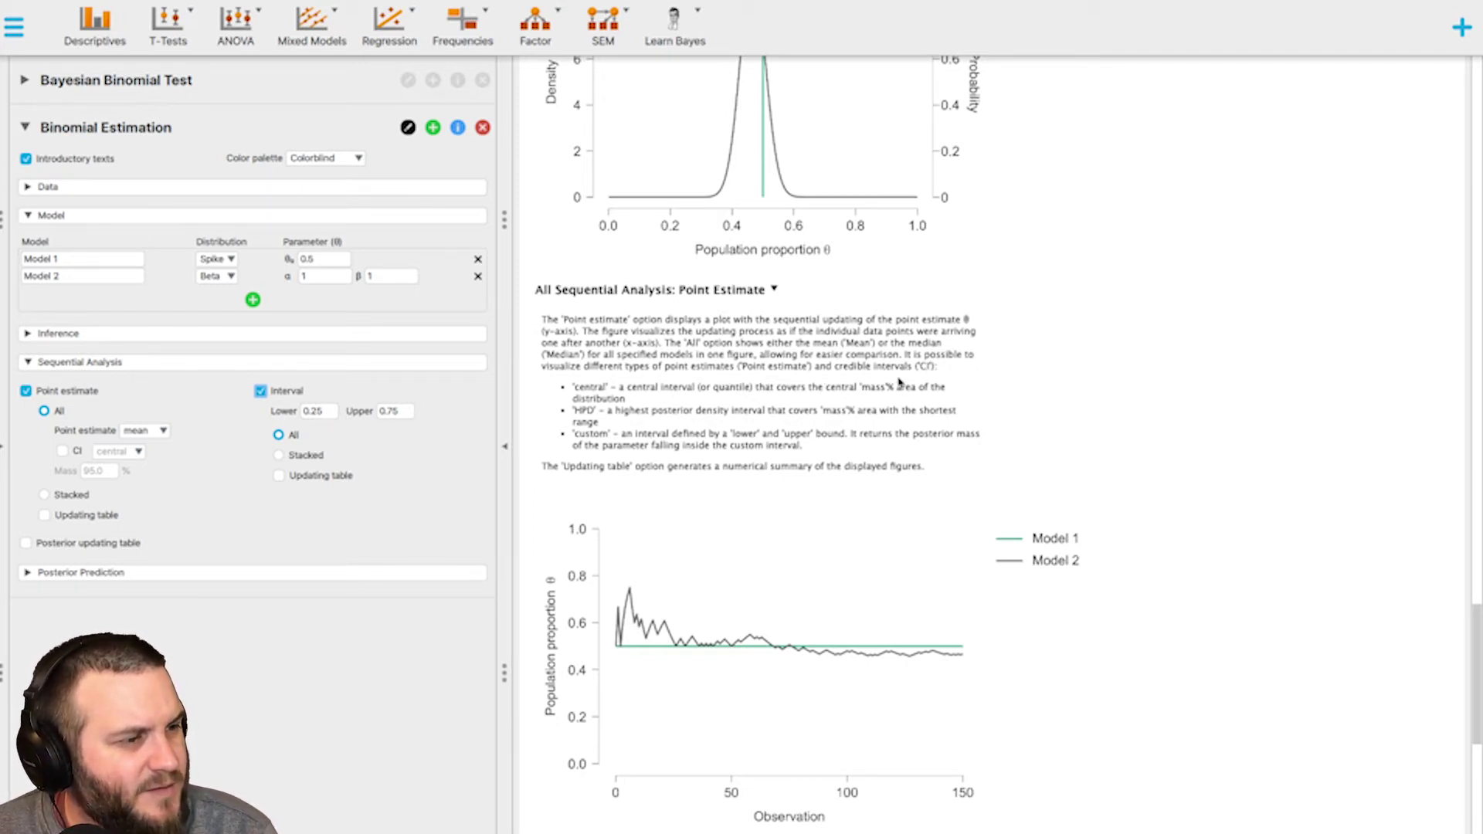
pyautogui.scroll(-1, 896, 380)
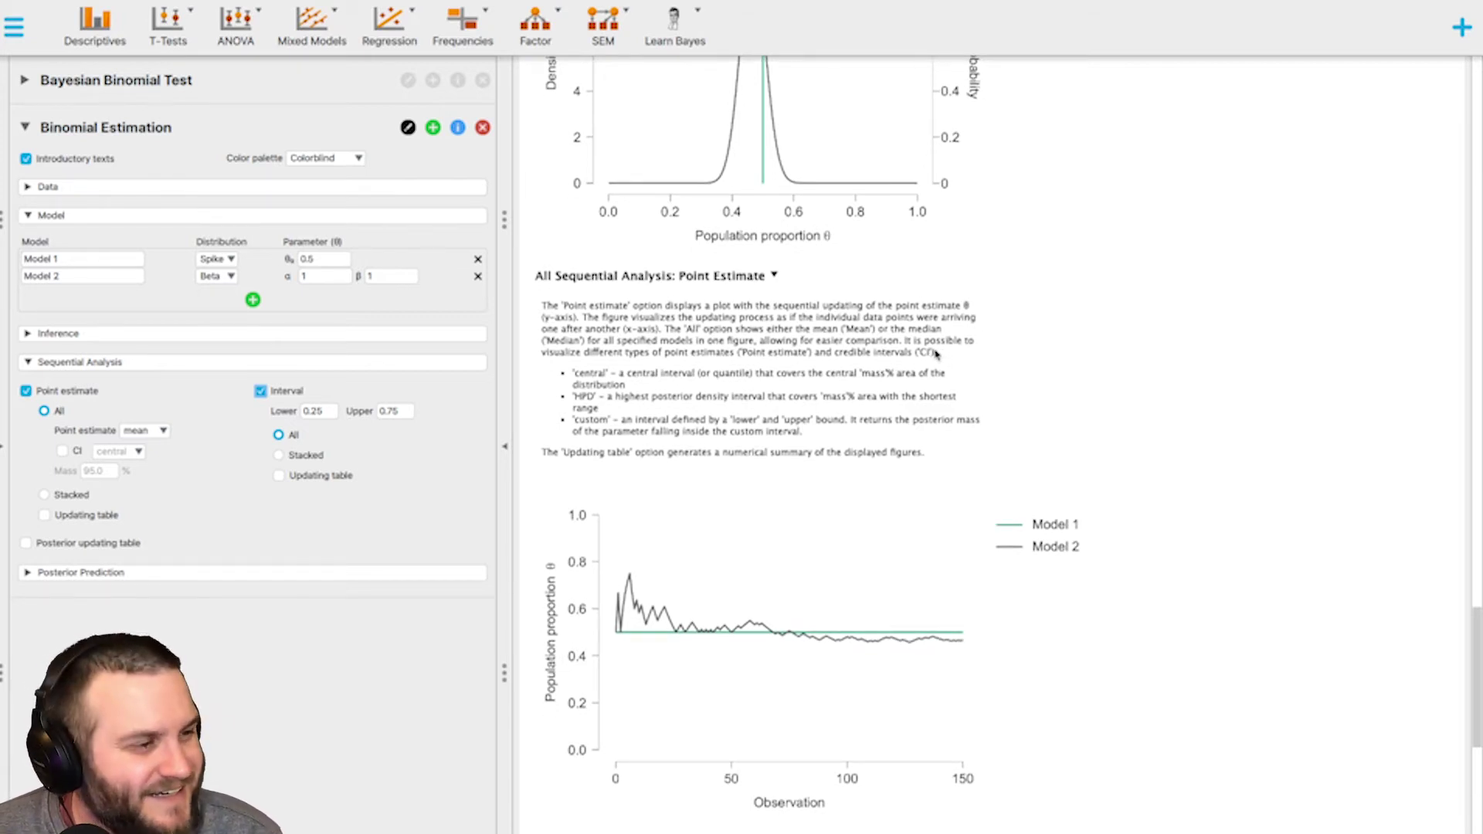
pyautogui.scroll(-1, 672, 375)
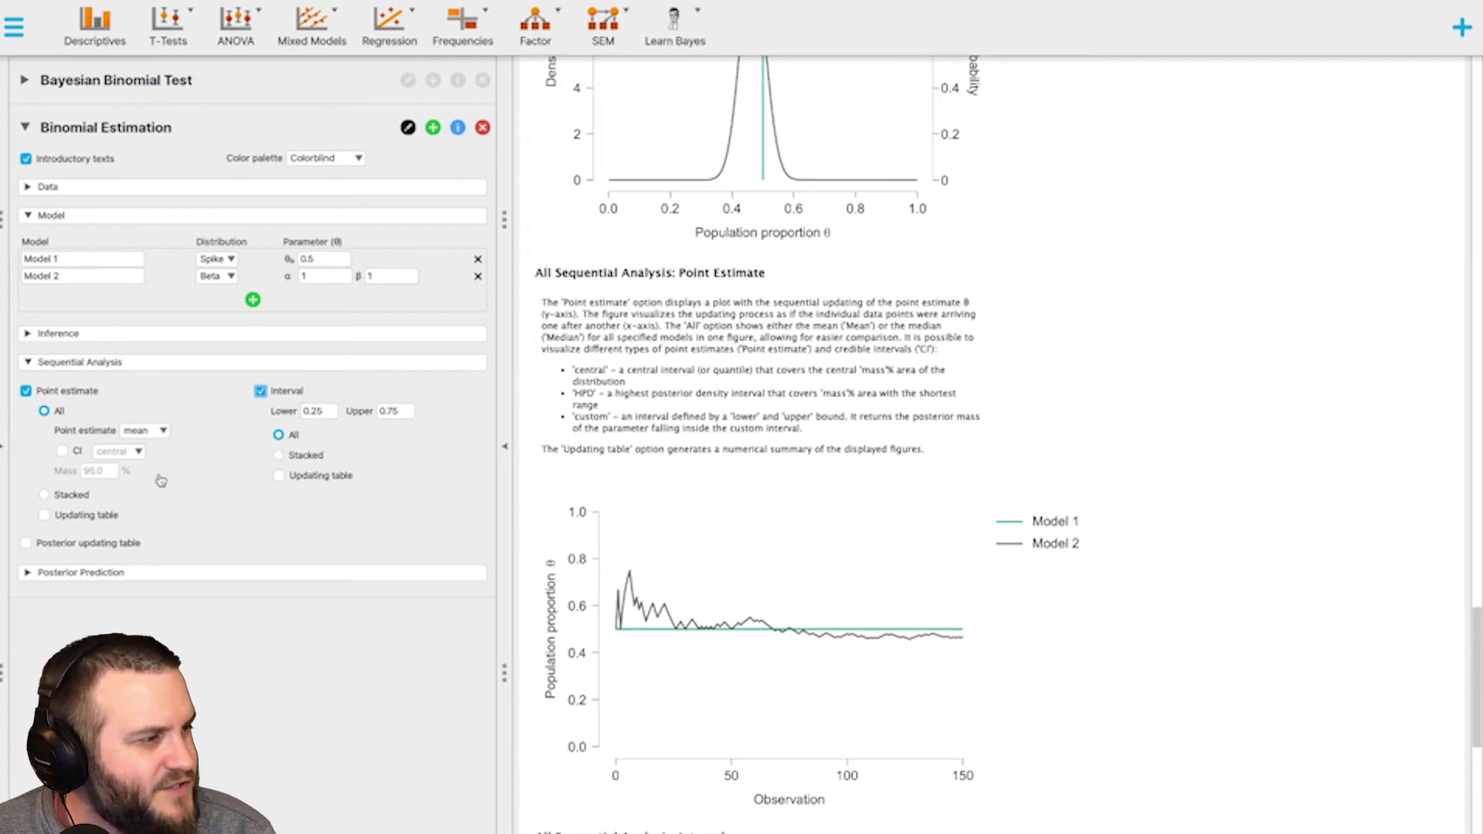
# Keep the mean as sequential point estimate and add an HPD credible interval with a mass of 95% to the plot
pyautogui.click(162, 431)
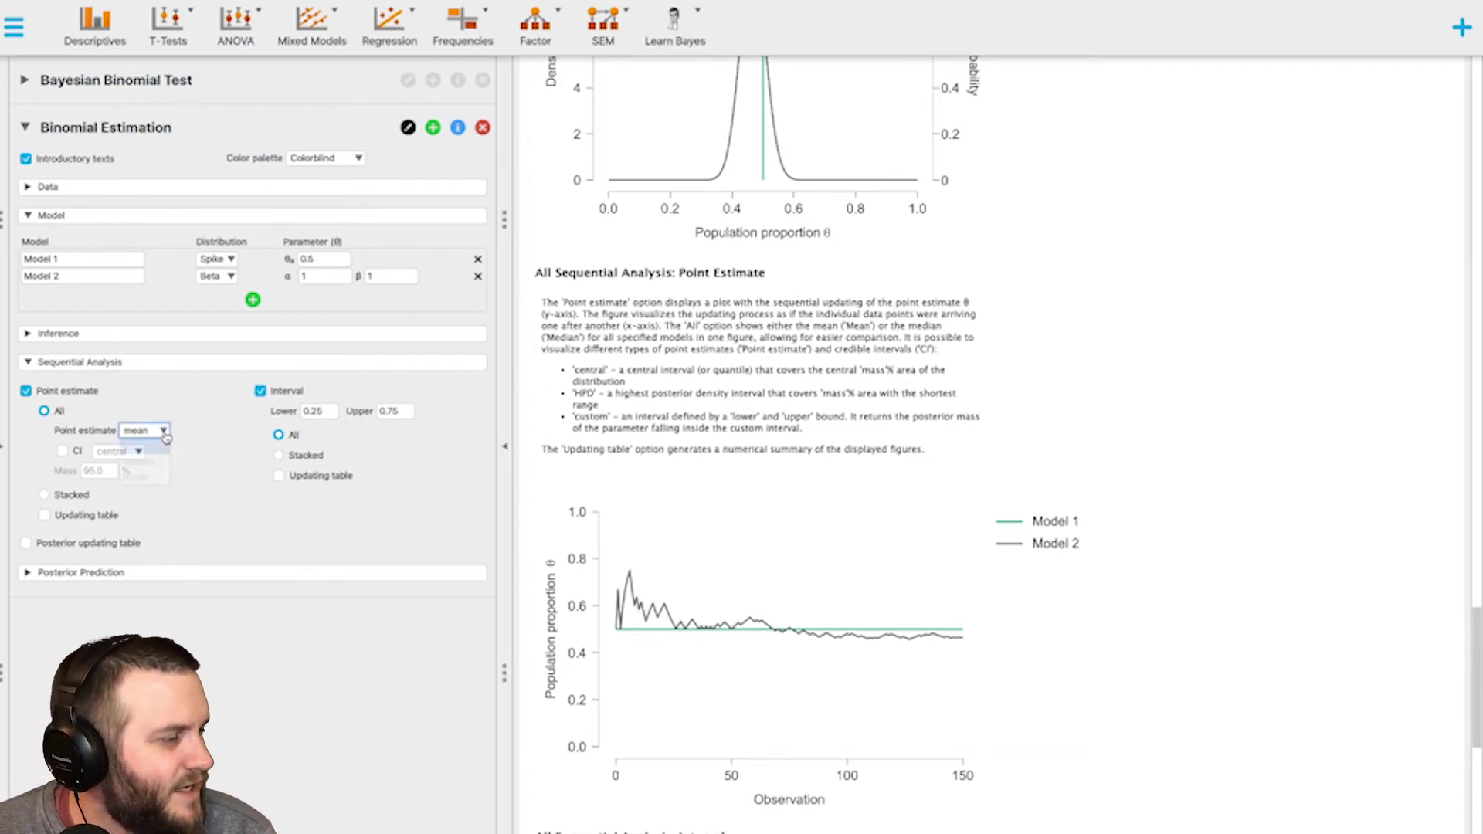
pyautogui.click(208, 484)
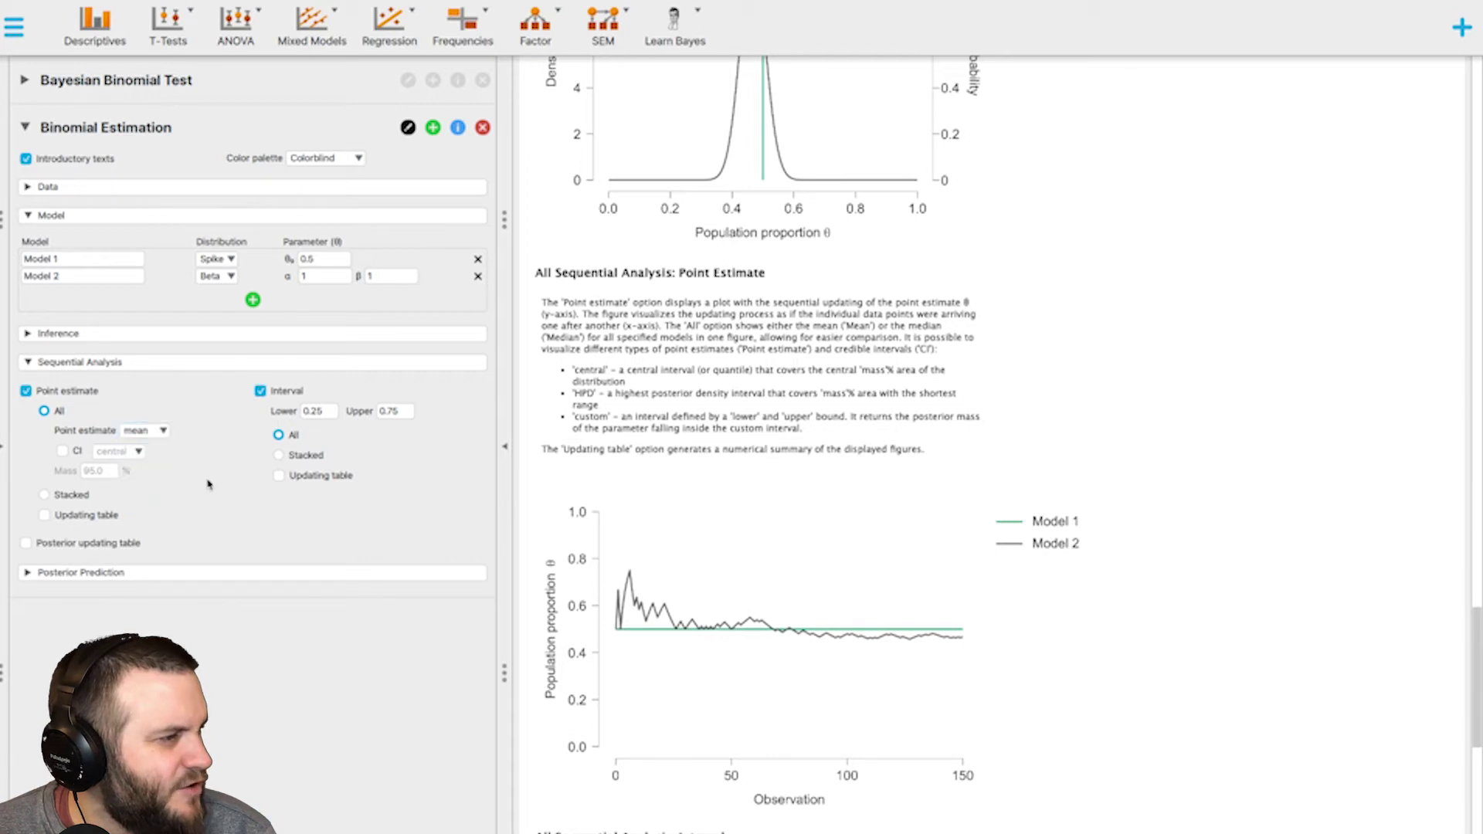
pyautogui.click(64, 452)
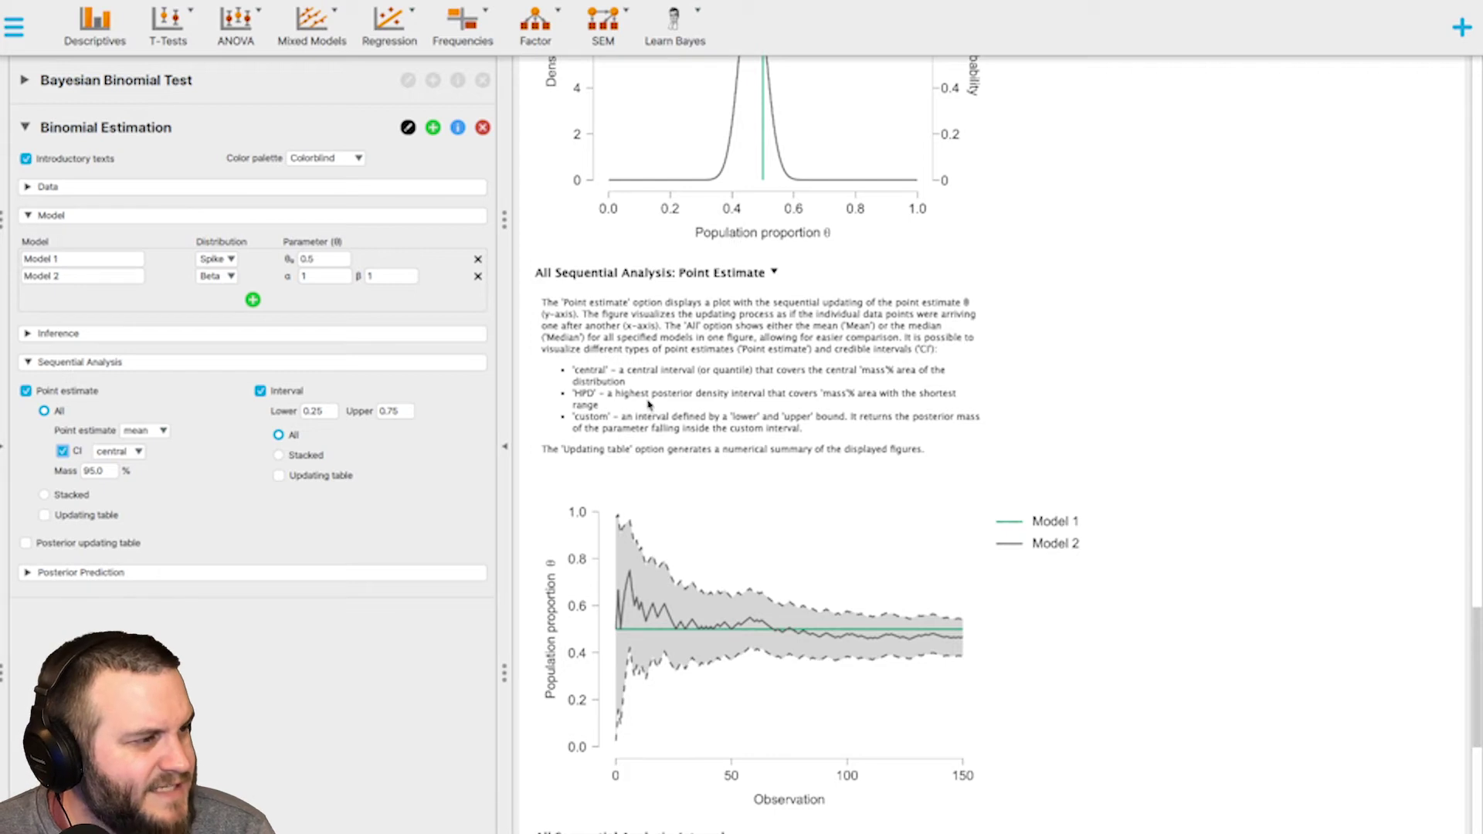
pyautogui.click(140, 455)
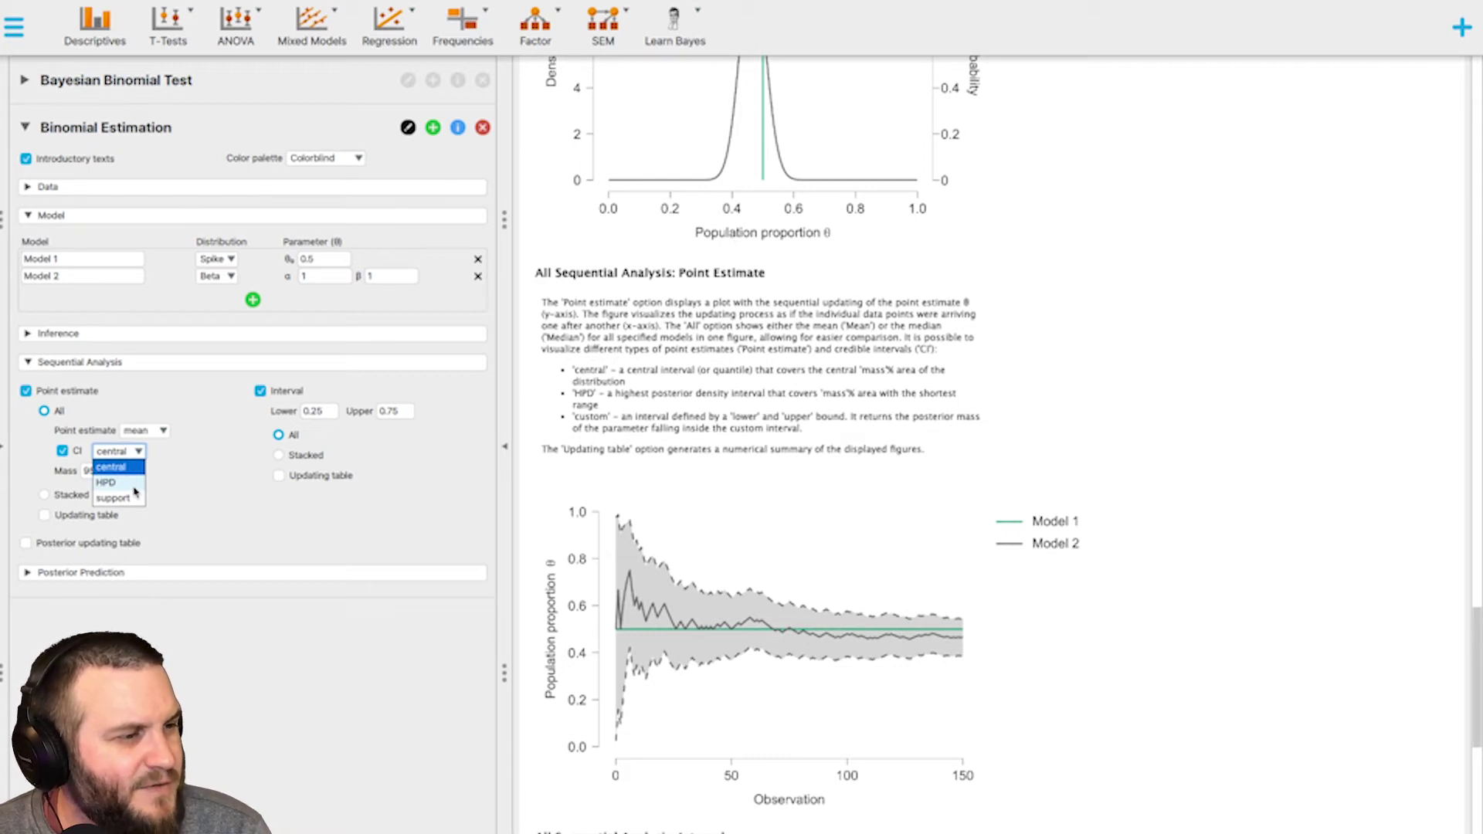
pyautogui.click(134, 490)
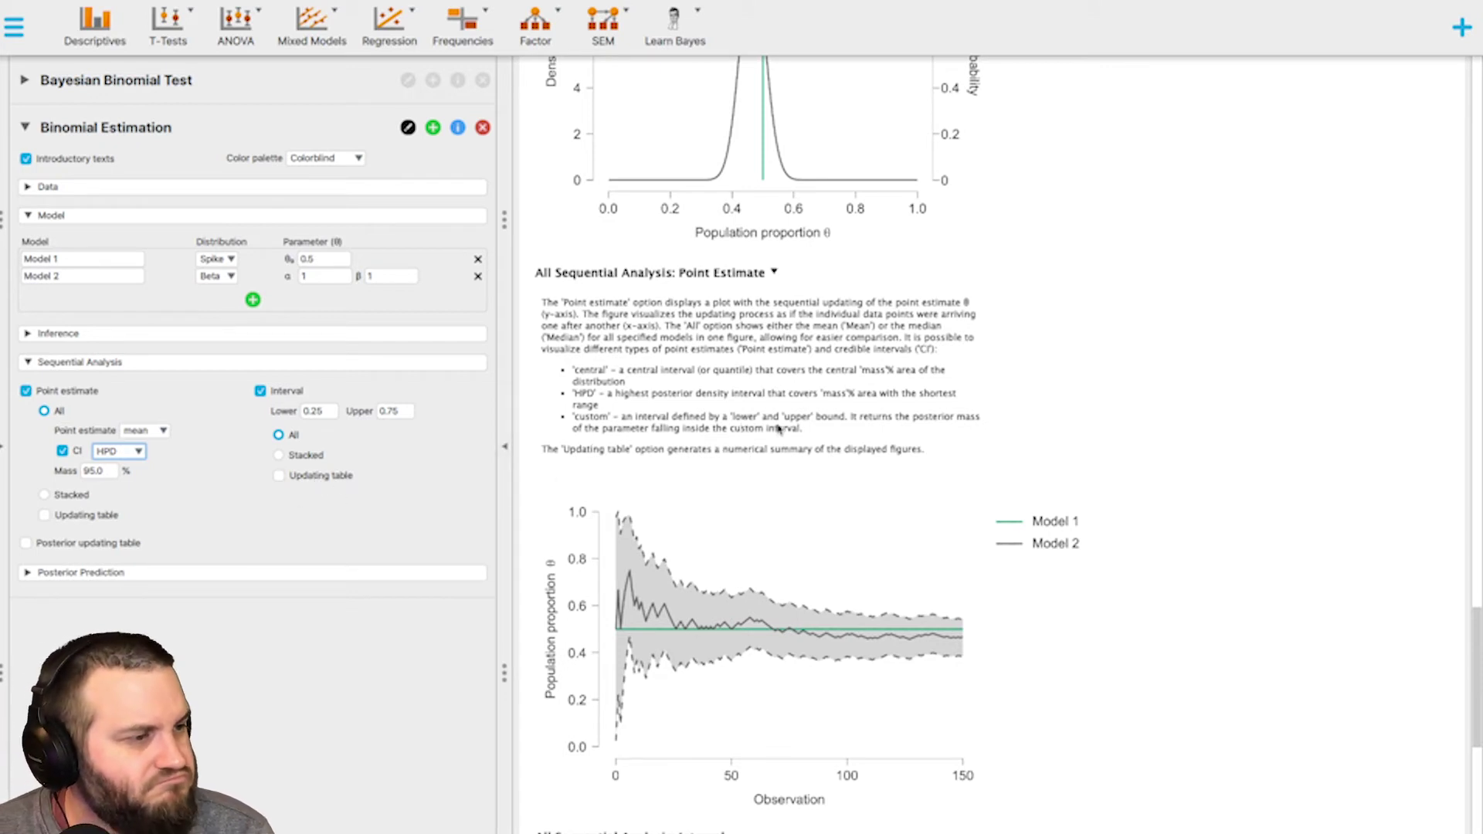
pyautogui.scroll(-1, 772, 429)
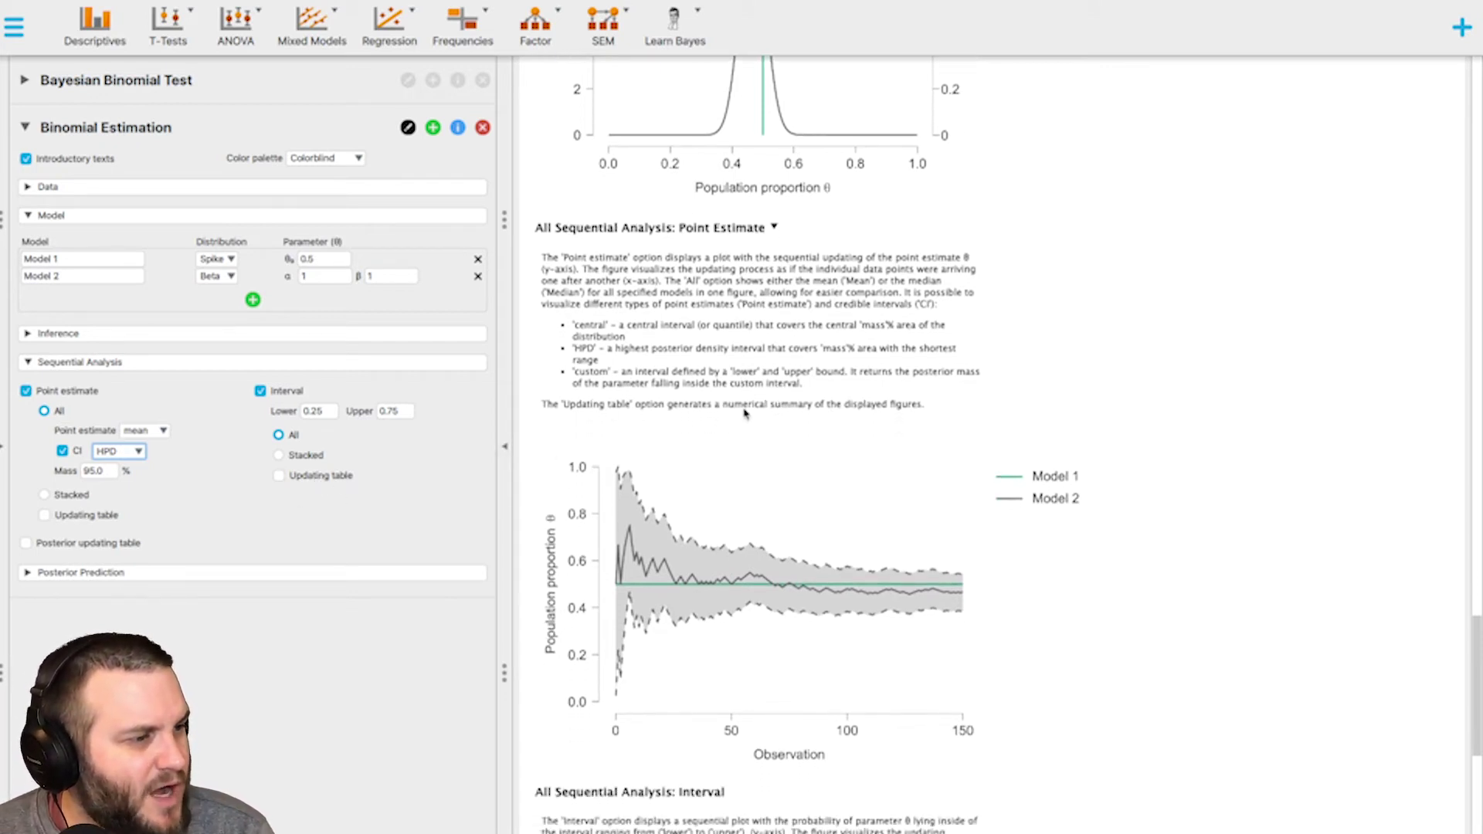
pyautogui.scroll(1, 834, 415)
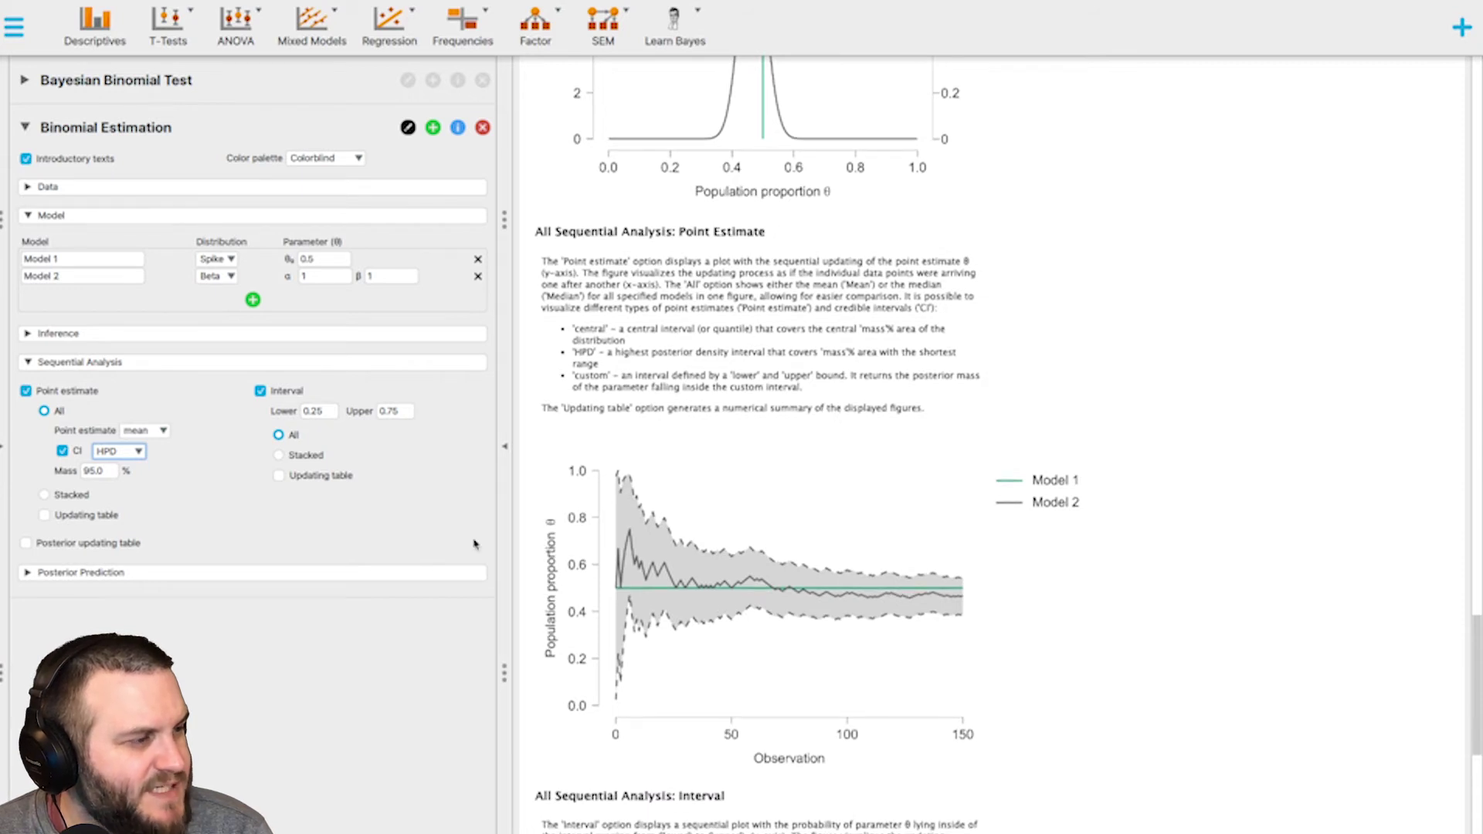
# Add the updating table for the sequential point estimate to the results
pyautogui.click(105, 517)
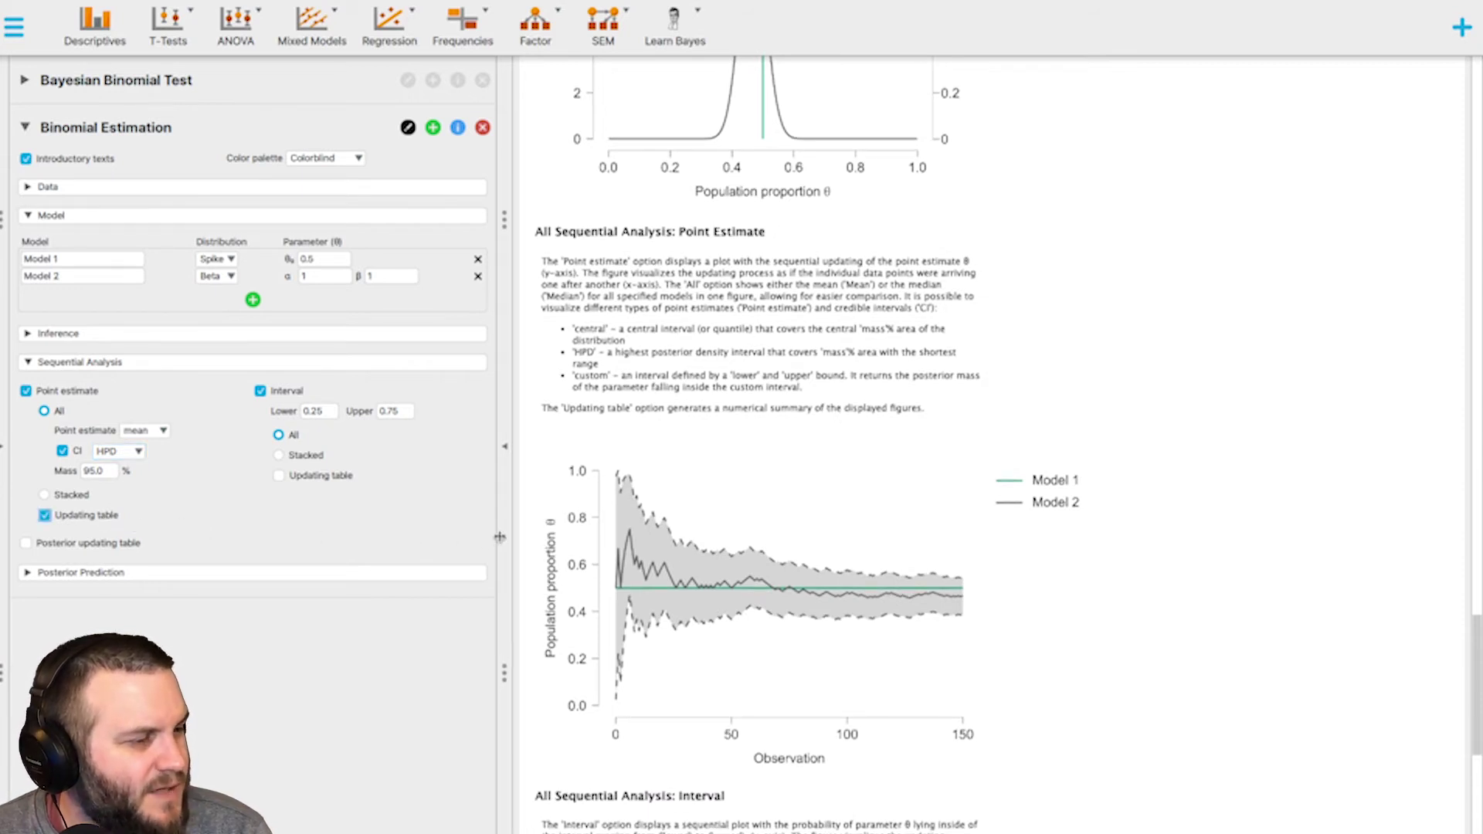
pyautogui.scroll(-3, 788, 539)
pyautogui.scroll(-10, 801, 539)
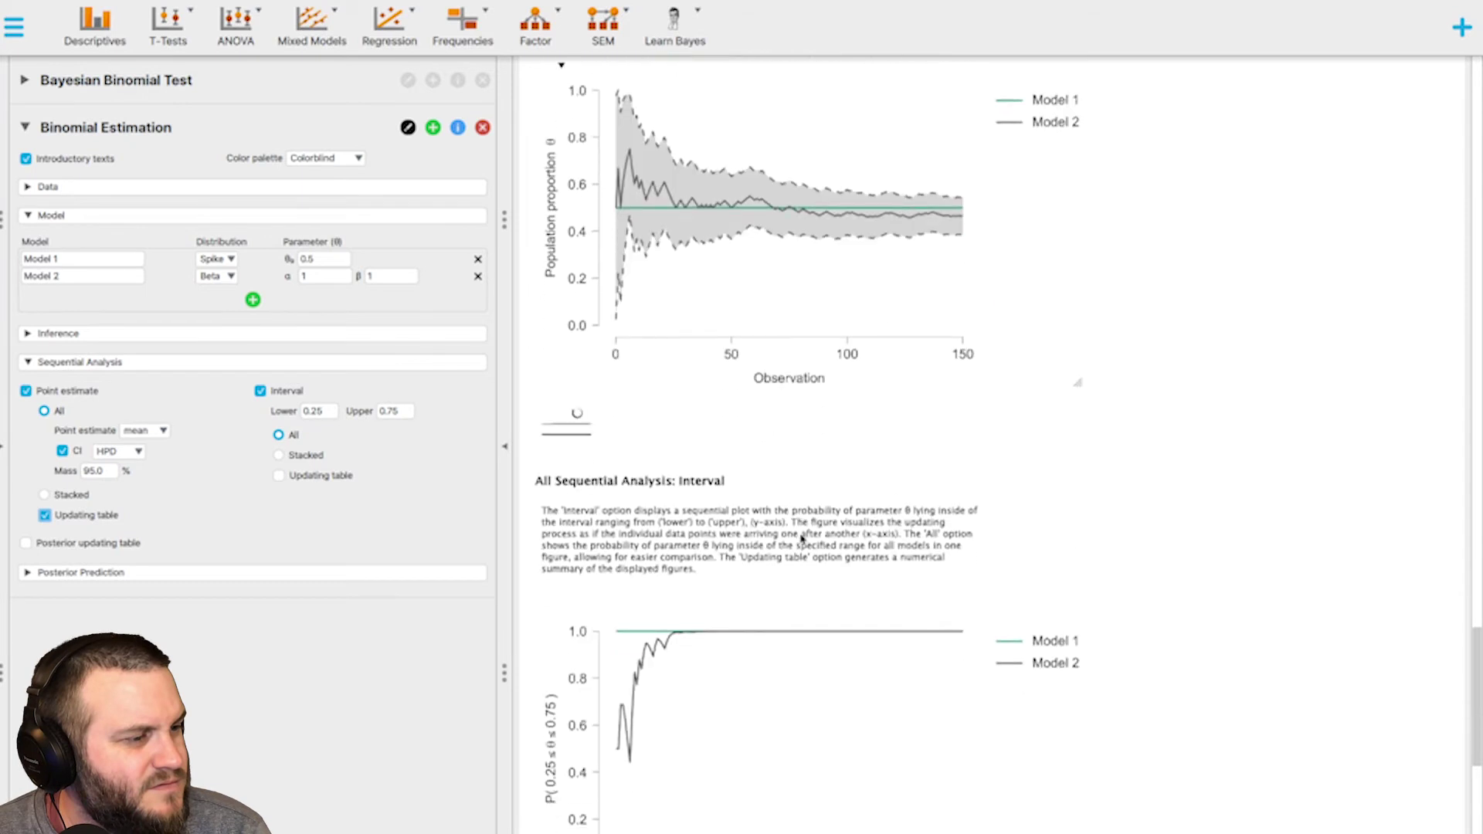
pyautogui.scroll(3, 803, 541)
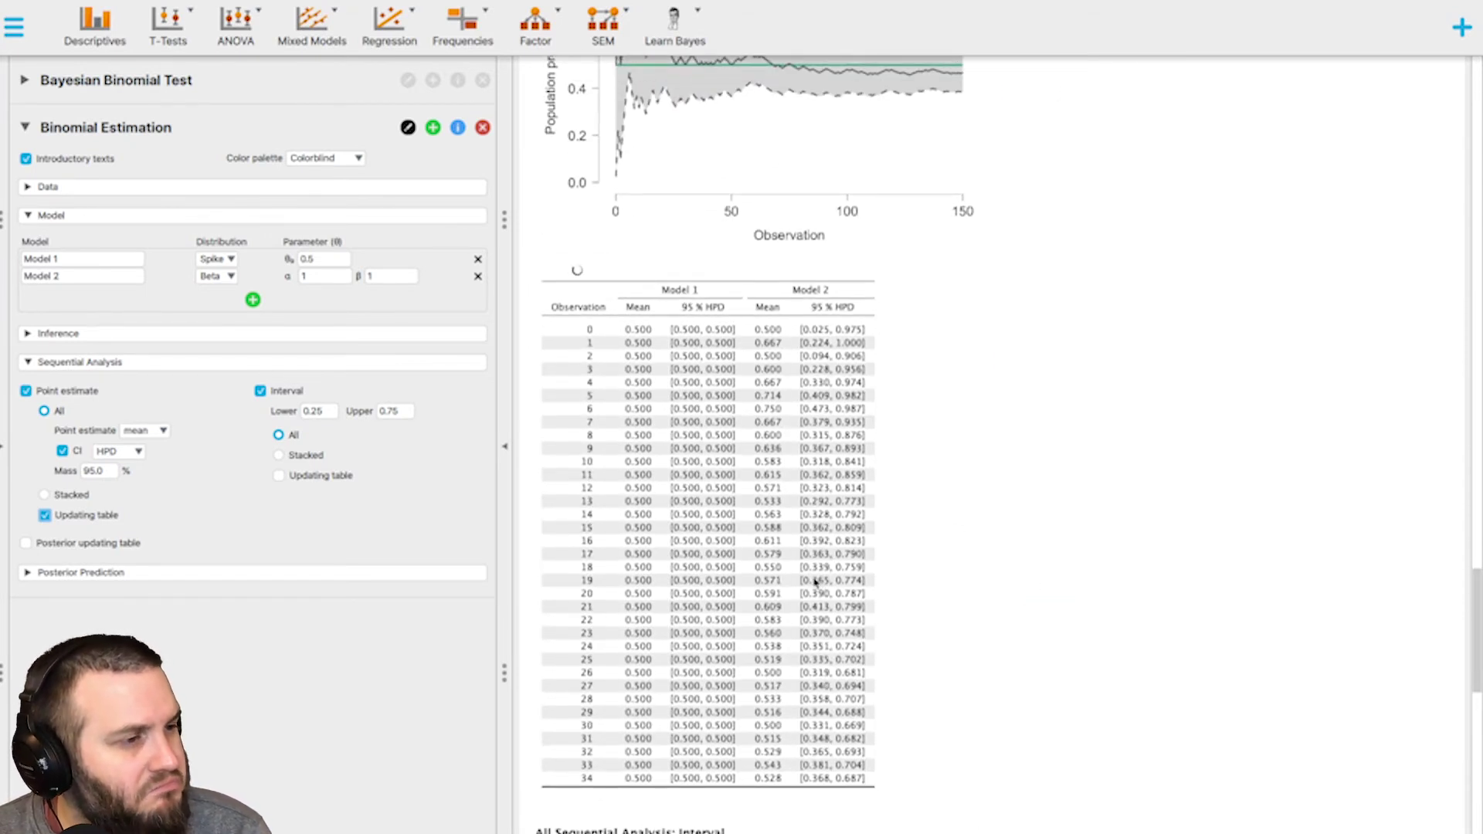
pyautogui.scroll(2, 820, 585)
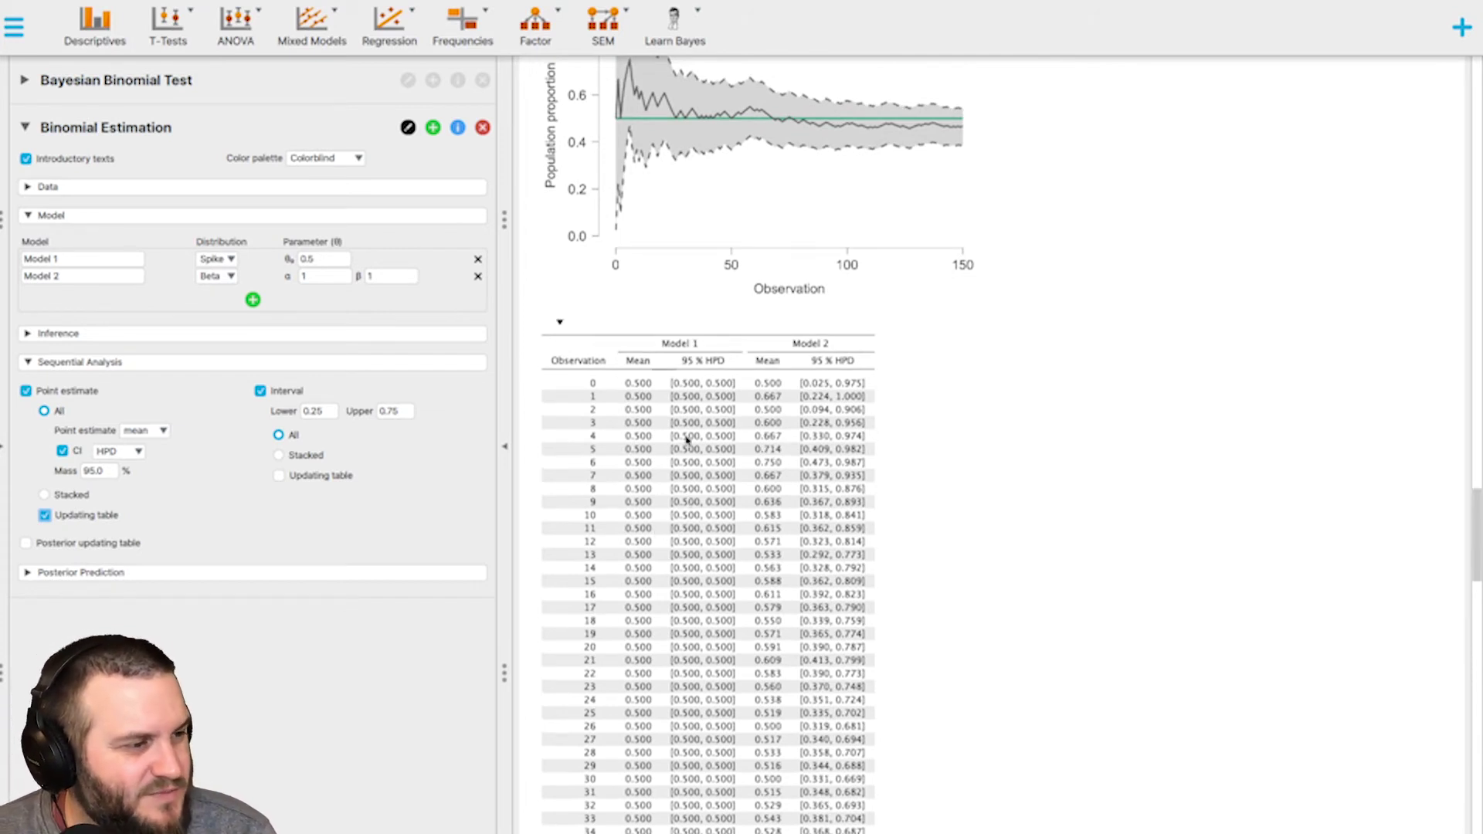
# Examine the updating table's means and 95% HPD intervals for both models, along with the sequential Interval plot
pyautogui.scroll(-6, 688, 444)
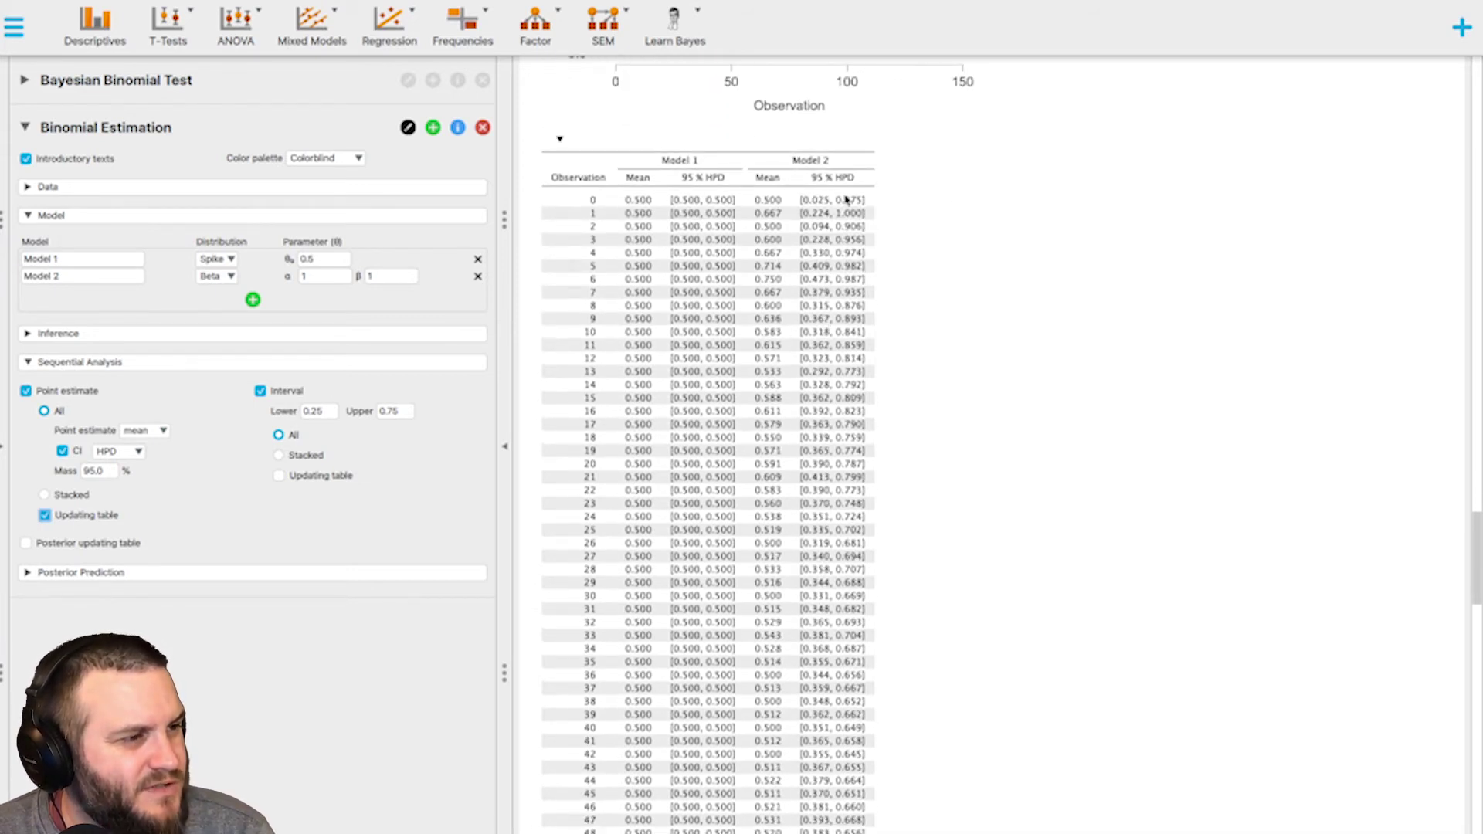
pyautogui.scroll(-2, 834, 437)
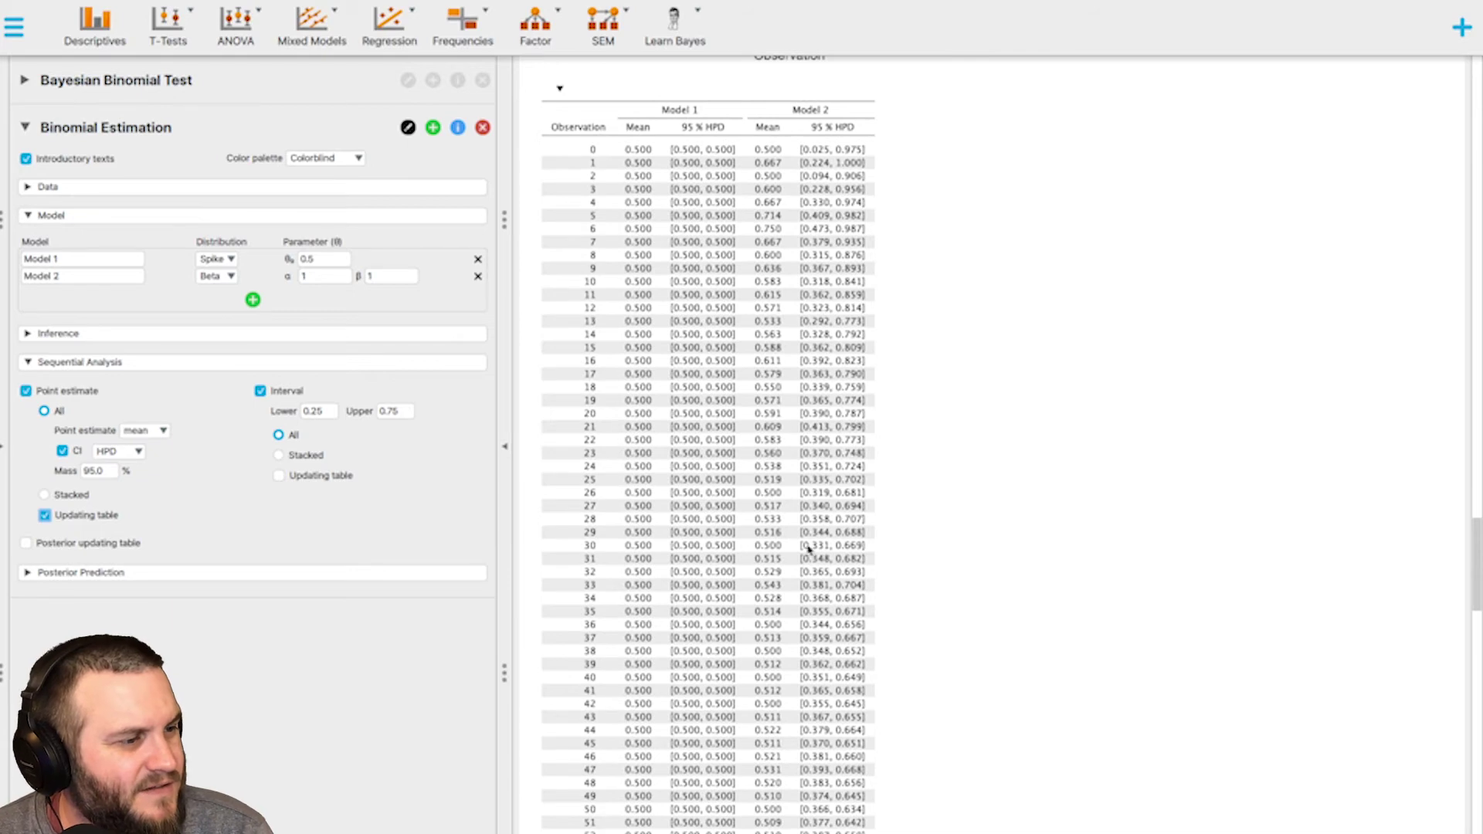
pyautogui.scroll(-7, 818, 518)
pyautogui.scroll(-12, 827, 490)
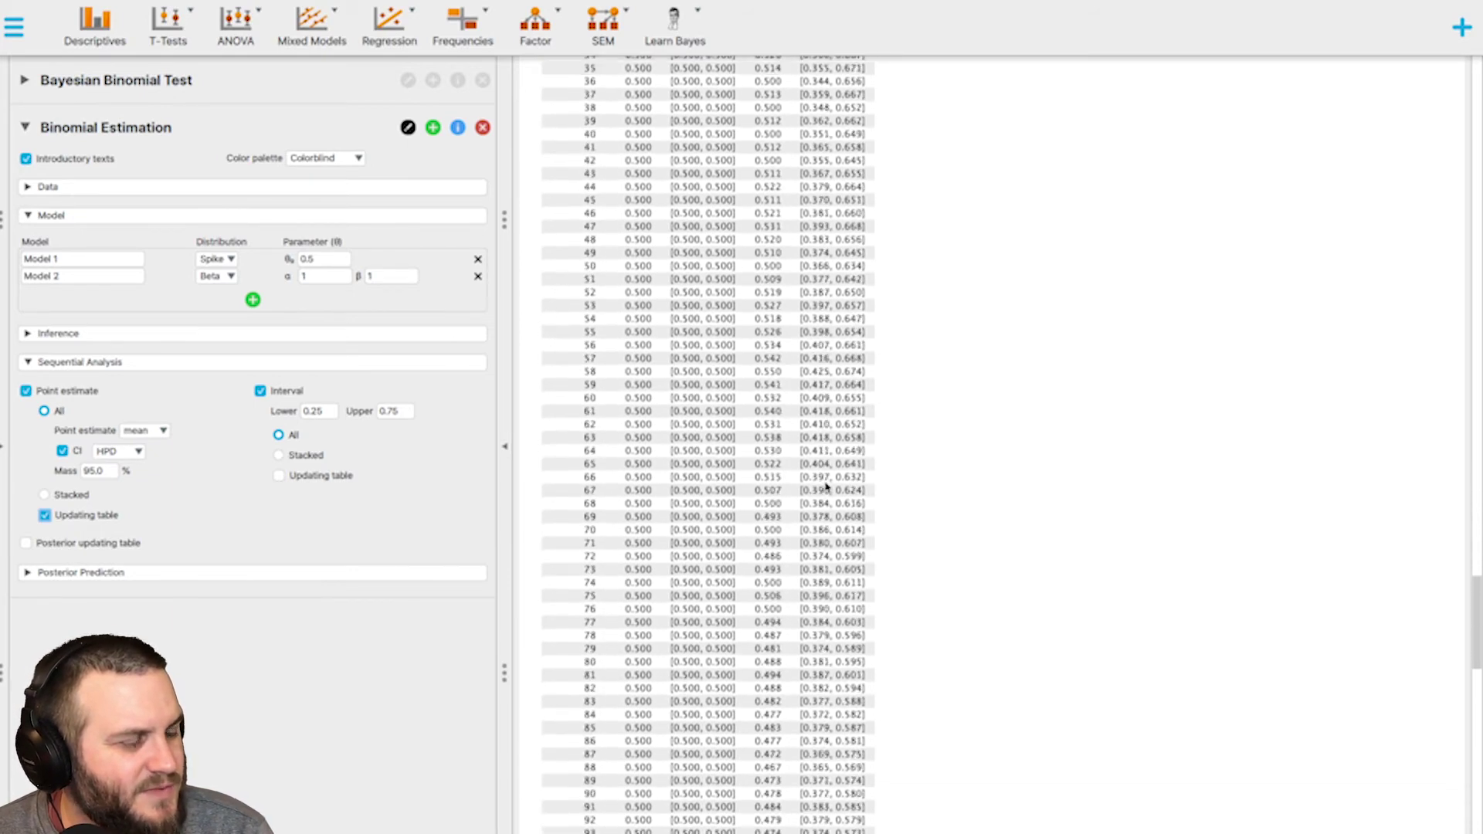
pyautogui.scroll(20, 827, 485)
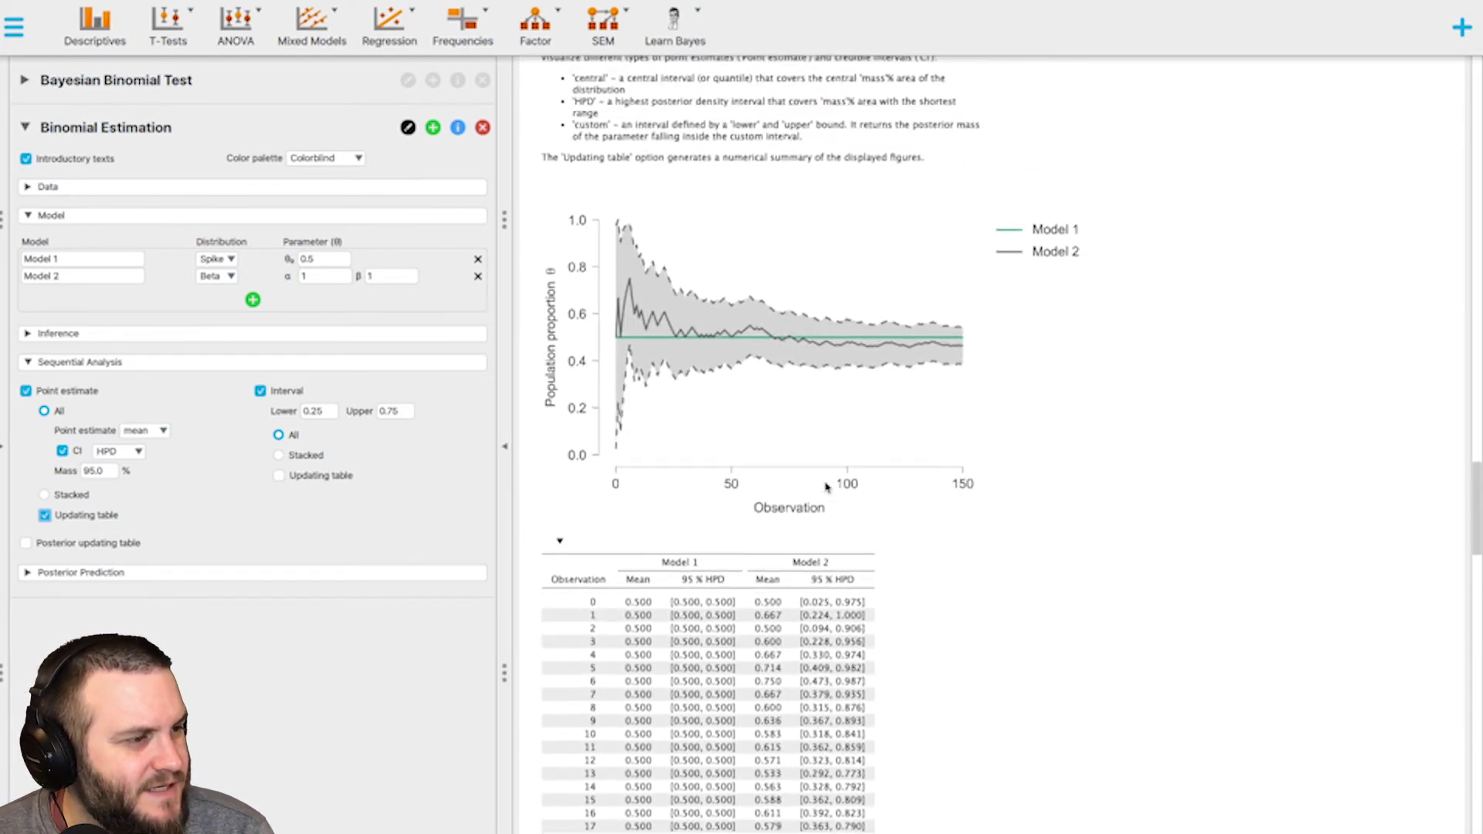
pyautogui.scroll(-20, 827, 486)
pyautogui.scroll(-20, 827, 485)
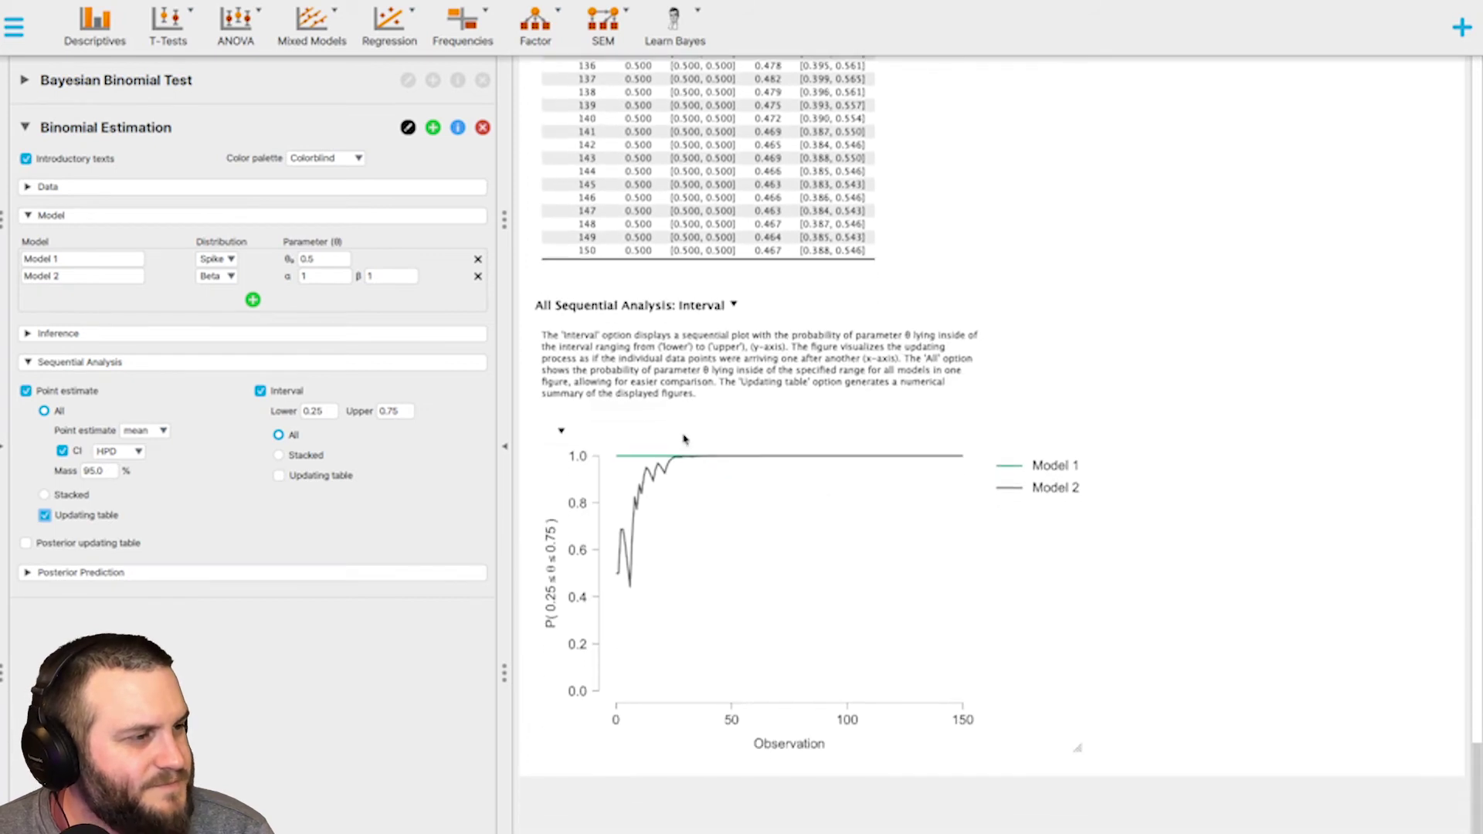
# Set the number of future trials to 100 in the Binomial Estimation's posterior prediction options
pyautogui.scroll(2, 525, 366)
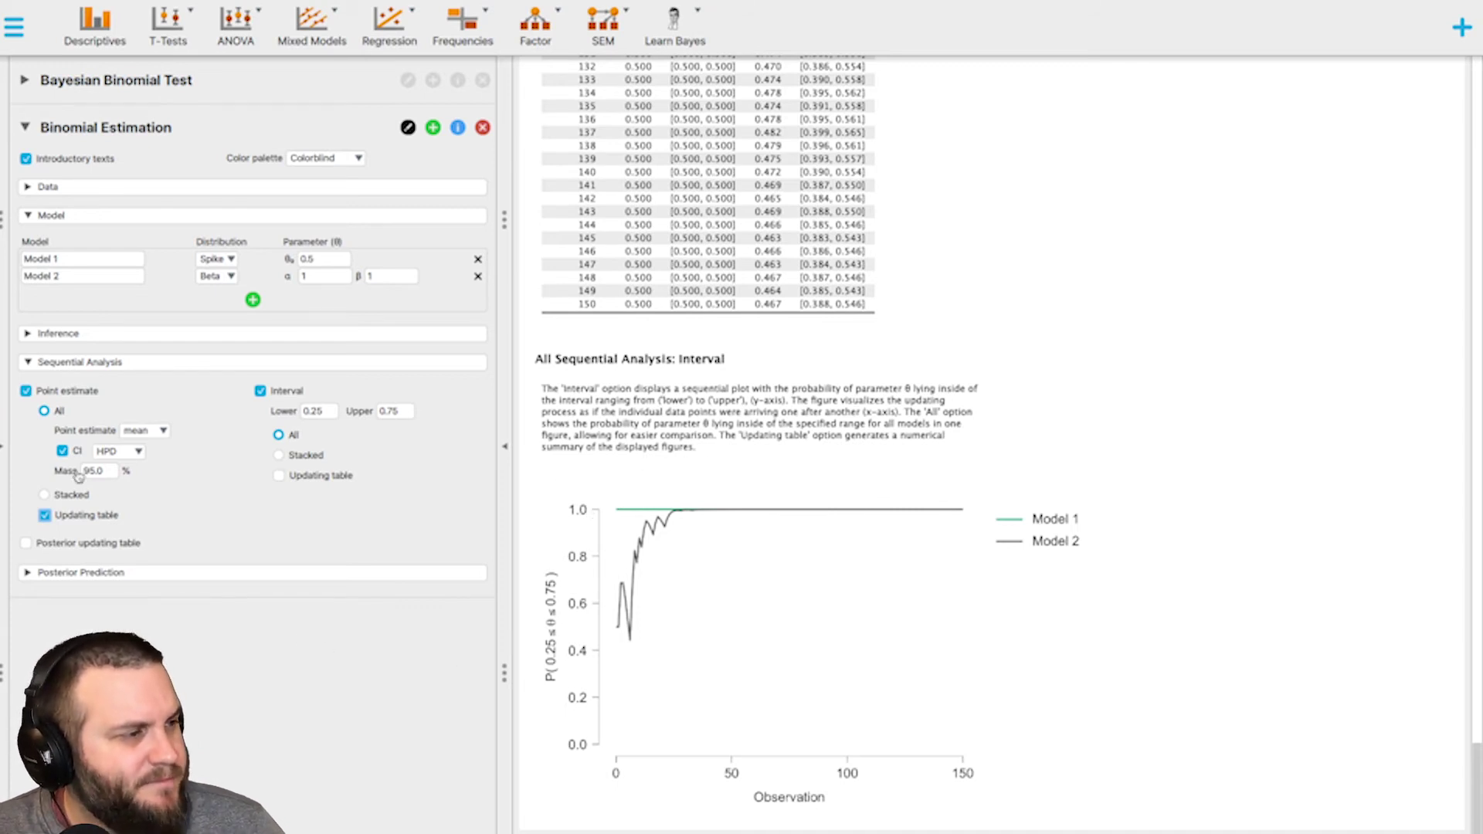
pyautogui.click(93, 366)
pyautogui.click(40, 391)
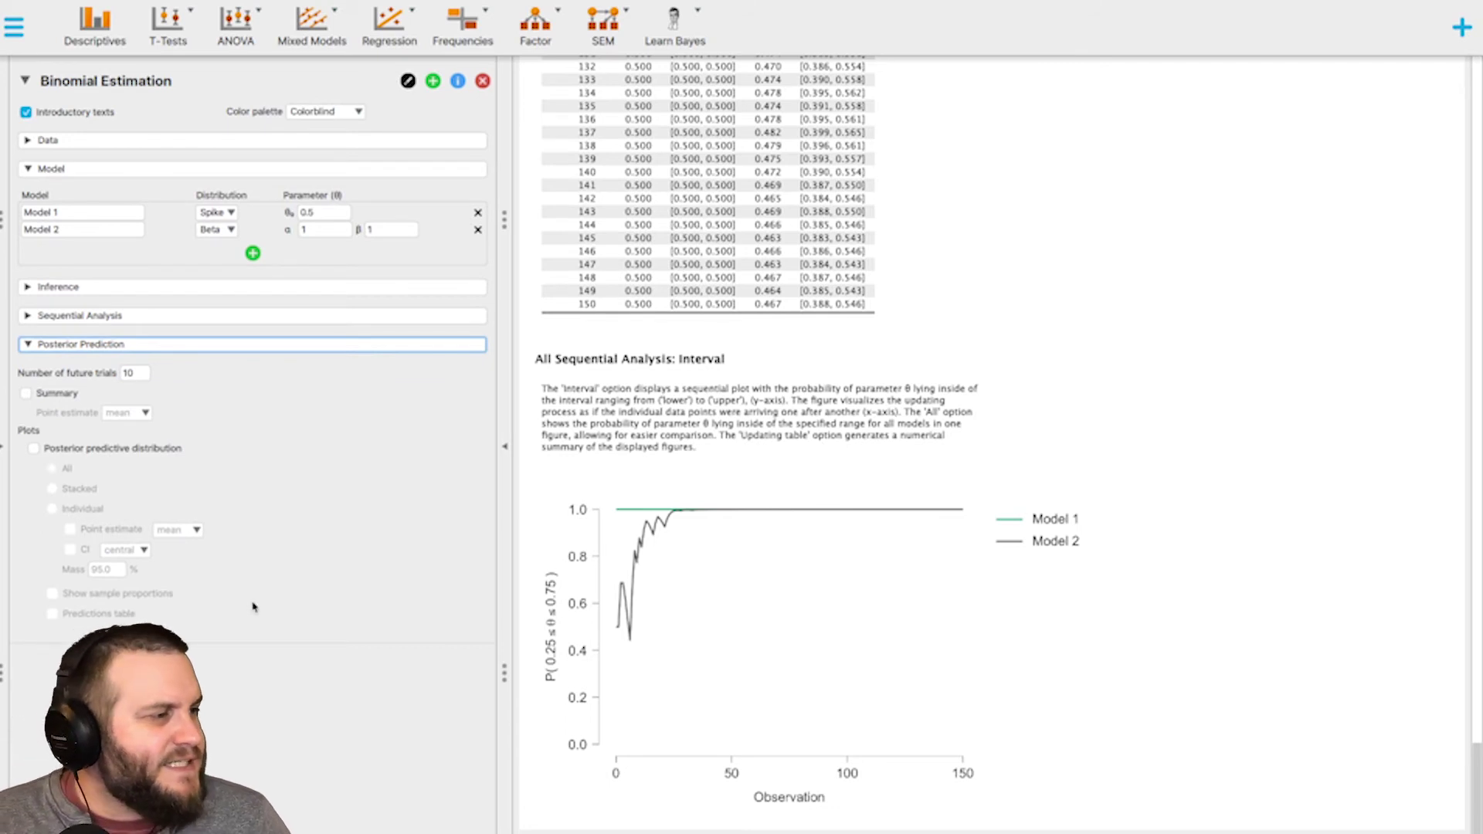
pyautogui.click(140, 382)
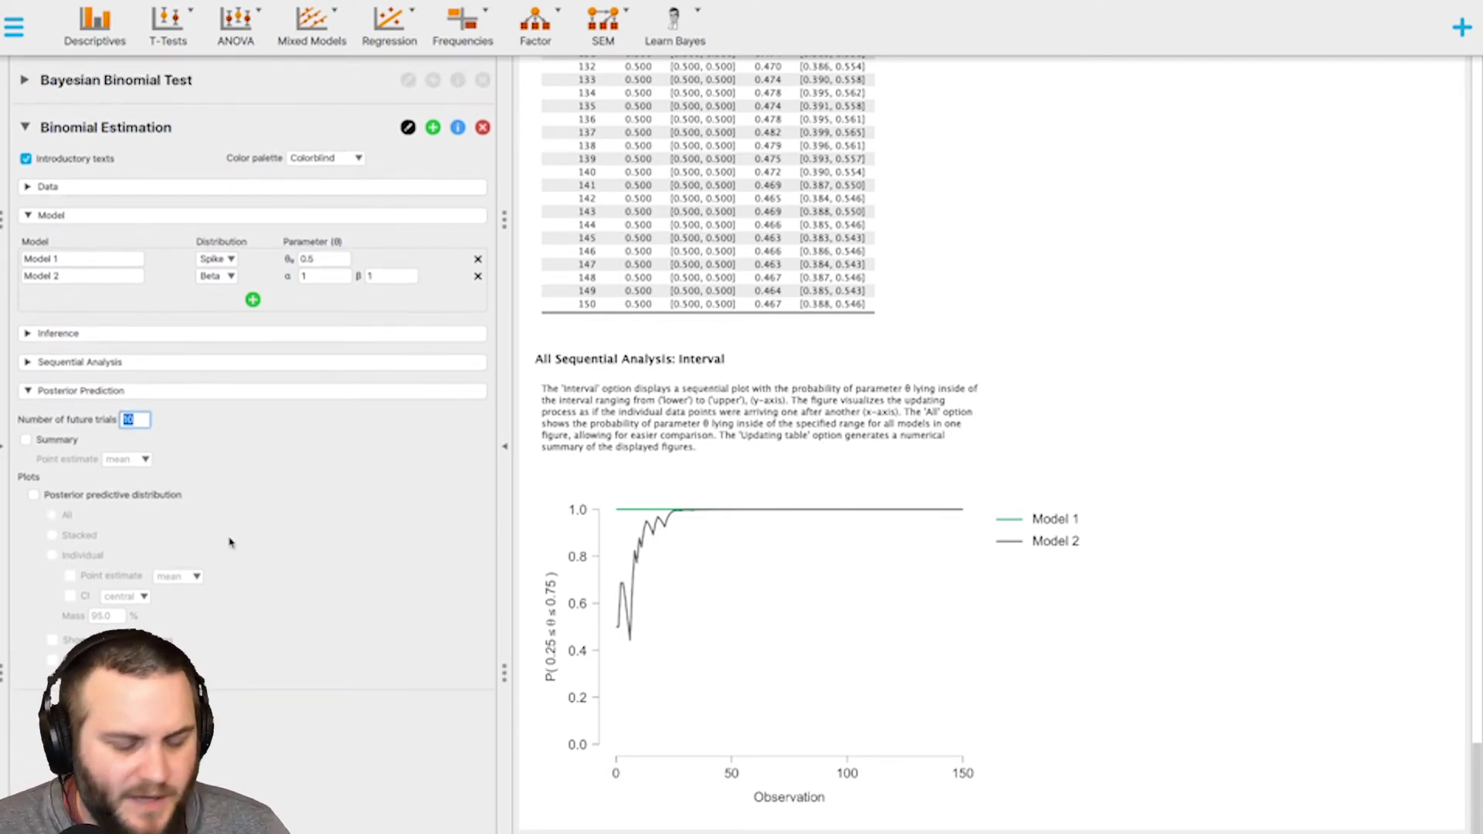
pyautogui.write('100')
pyautogui.press('Return')
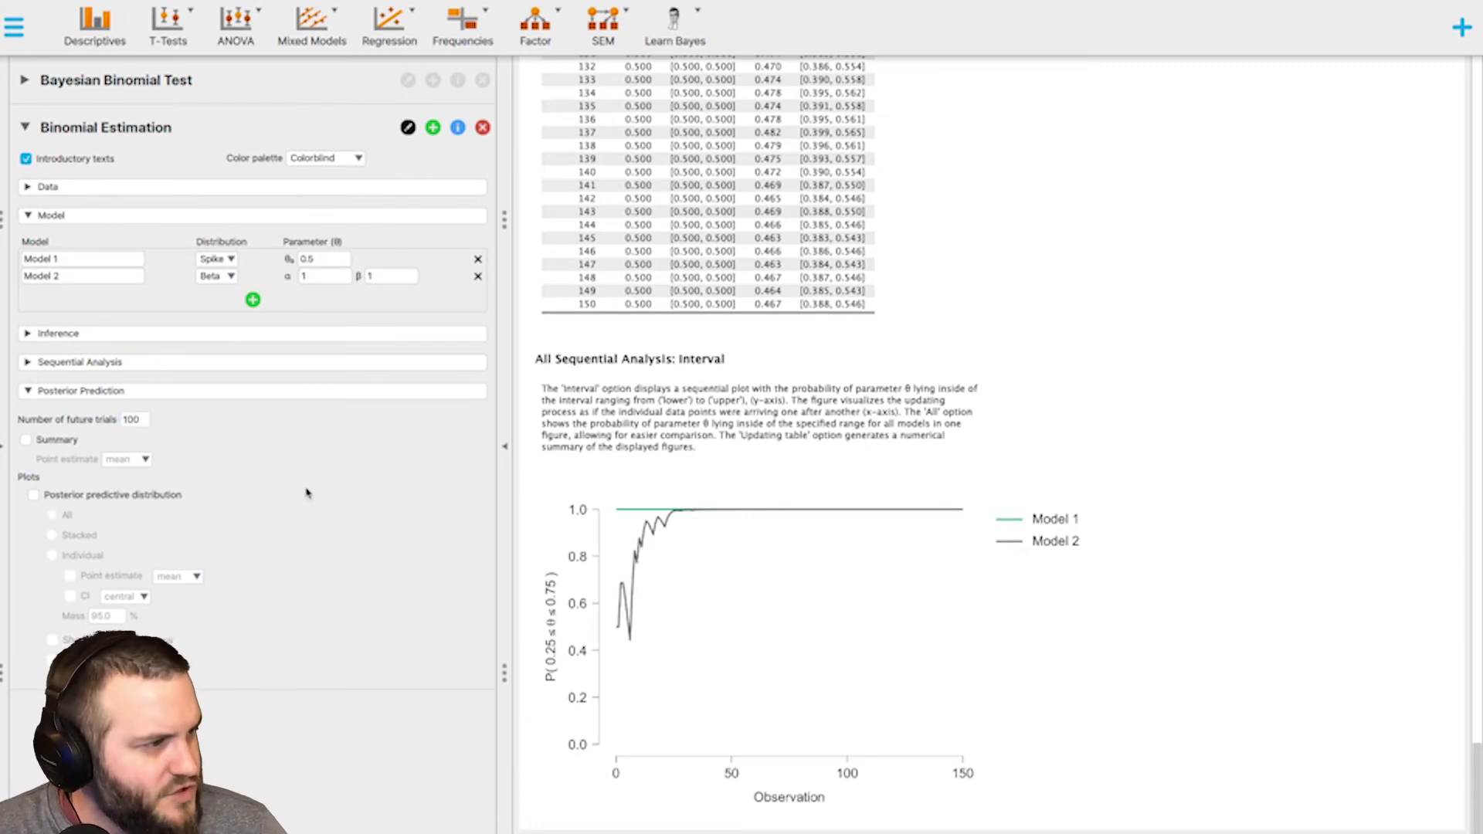
# Add the prediction summary to the results and read its explanation and the table for both models
pyautogui.click(66, 441)
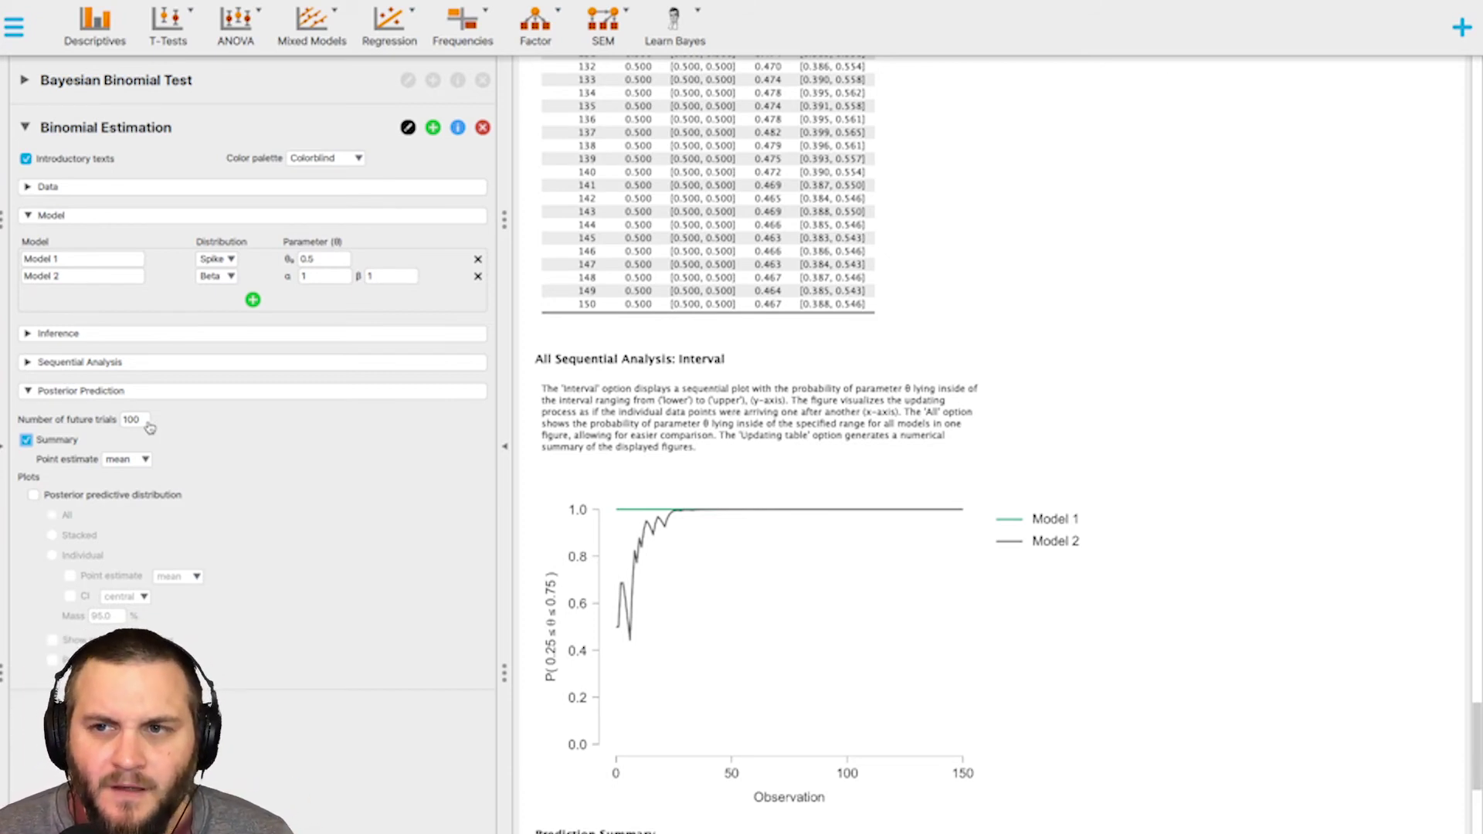
pyautogui.scroll(-5, 687, 568)
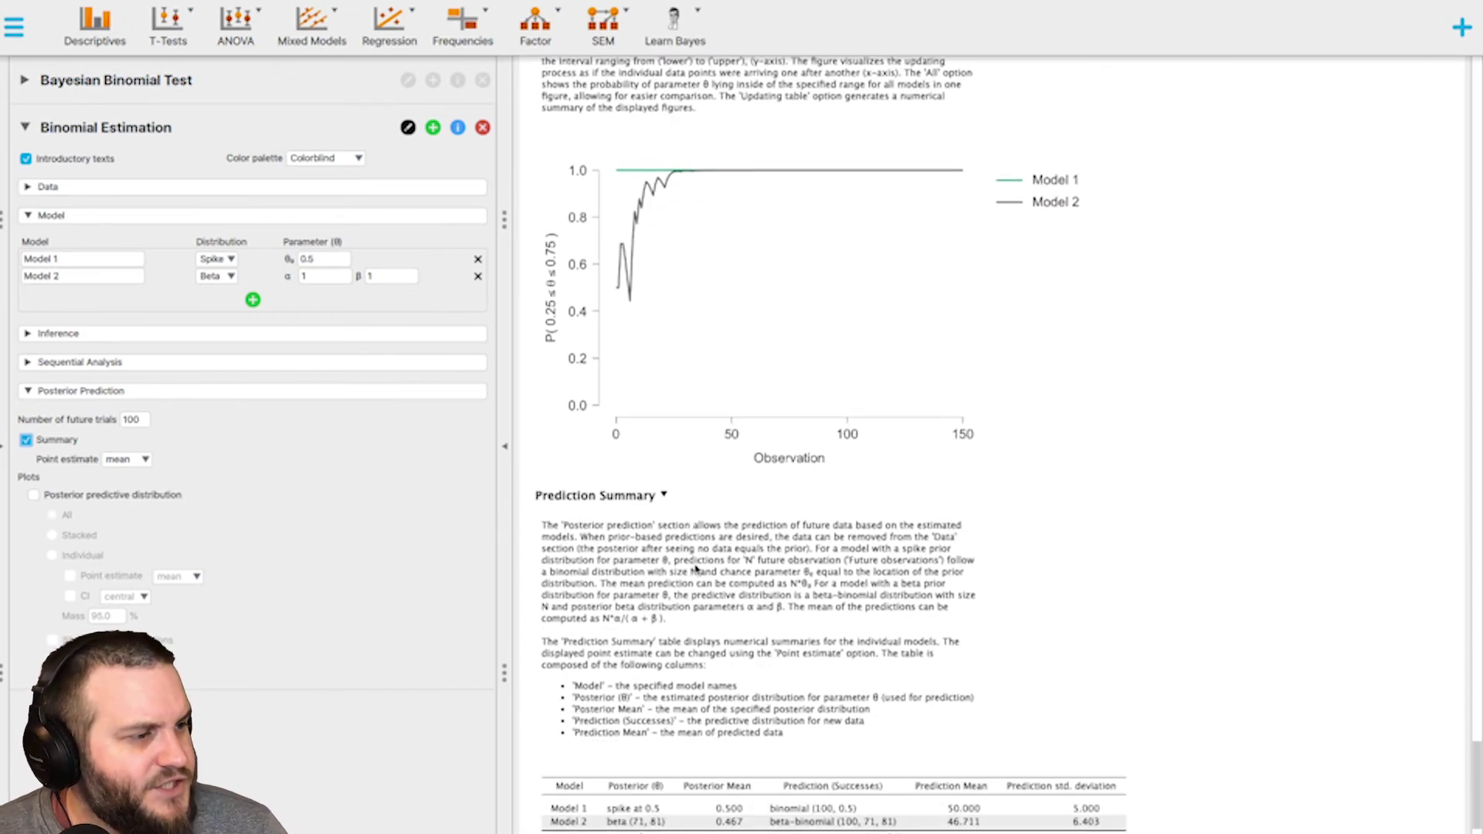
pyautogui.scroll(-1, 695, 569)
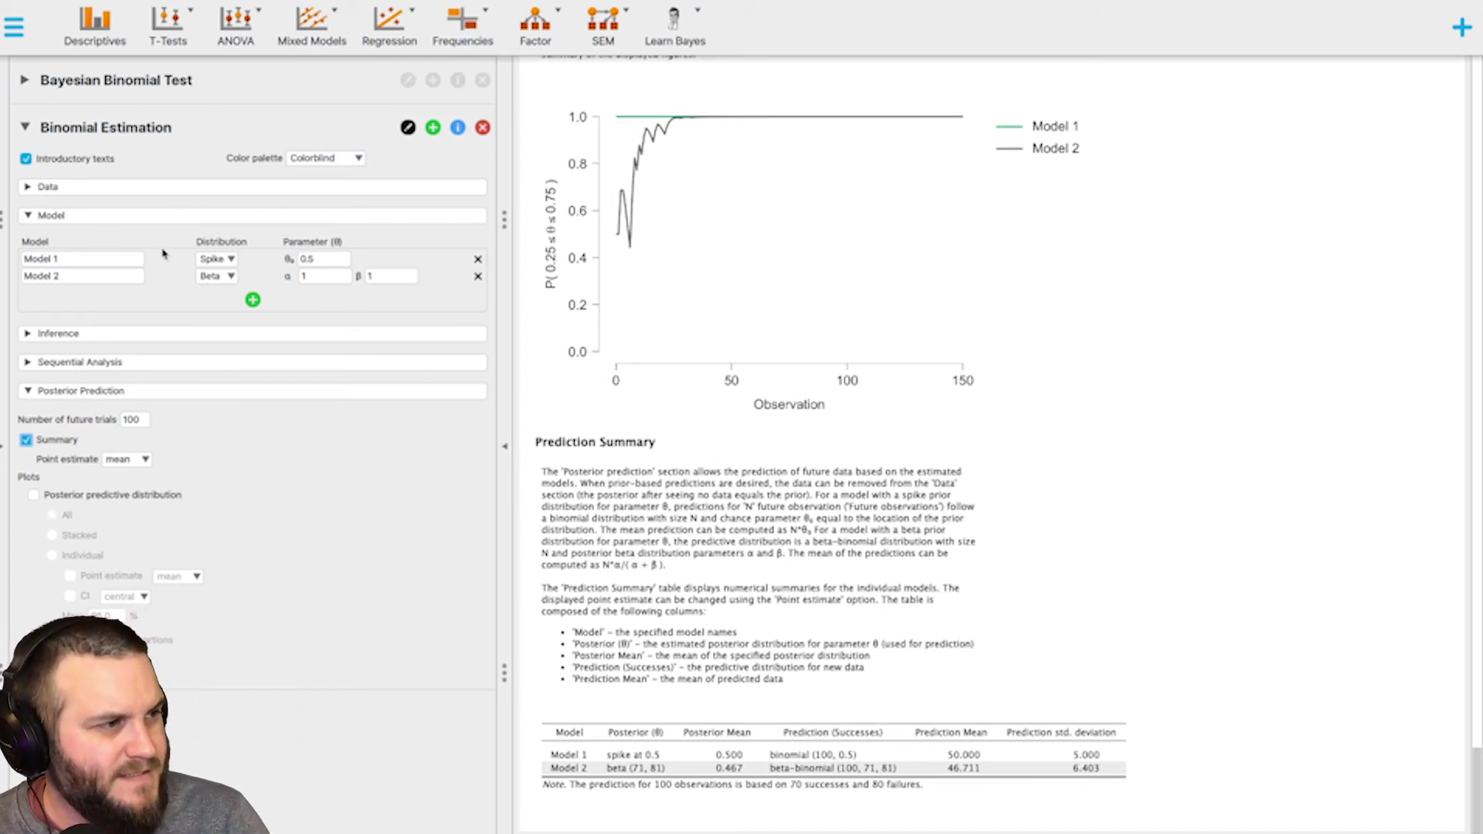
# Plot the posterior predictive distributions of all models in one figure and examine the resulting curves
pyautogui.click(57, 218)
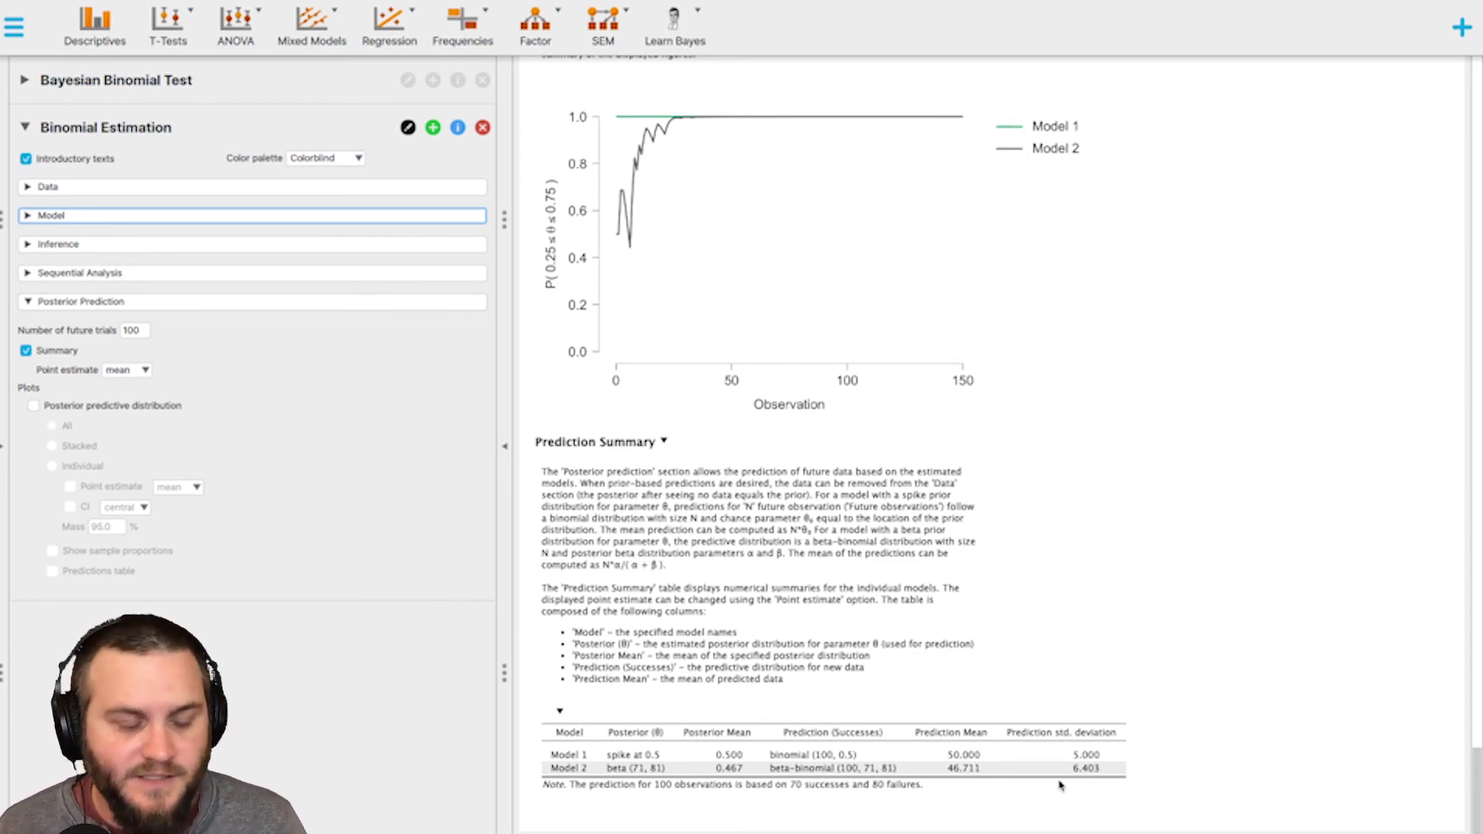
pyautogui.click(33, 405)
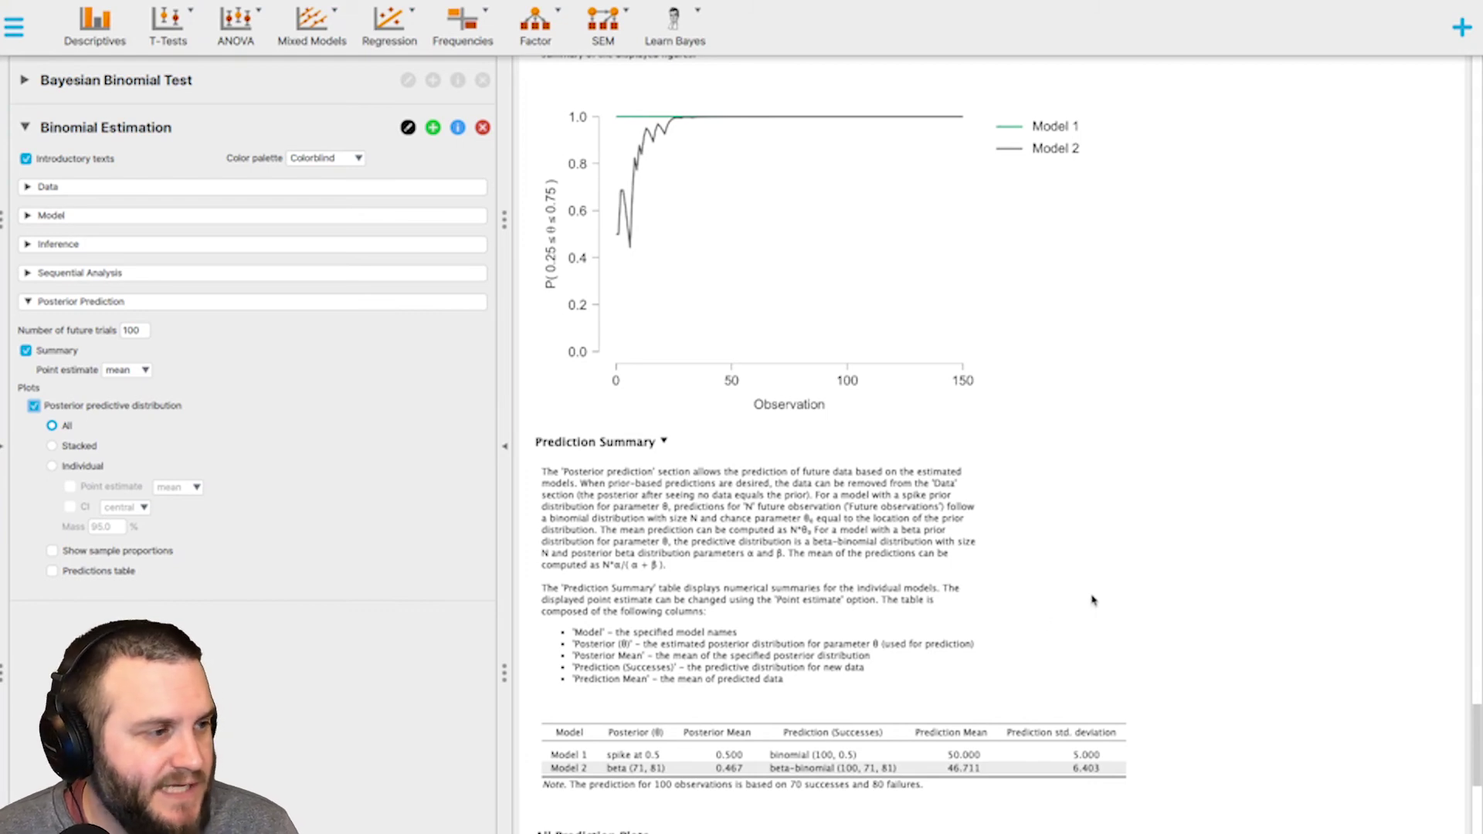
pyautogui.scroll(-6, 626, 443)
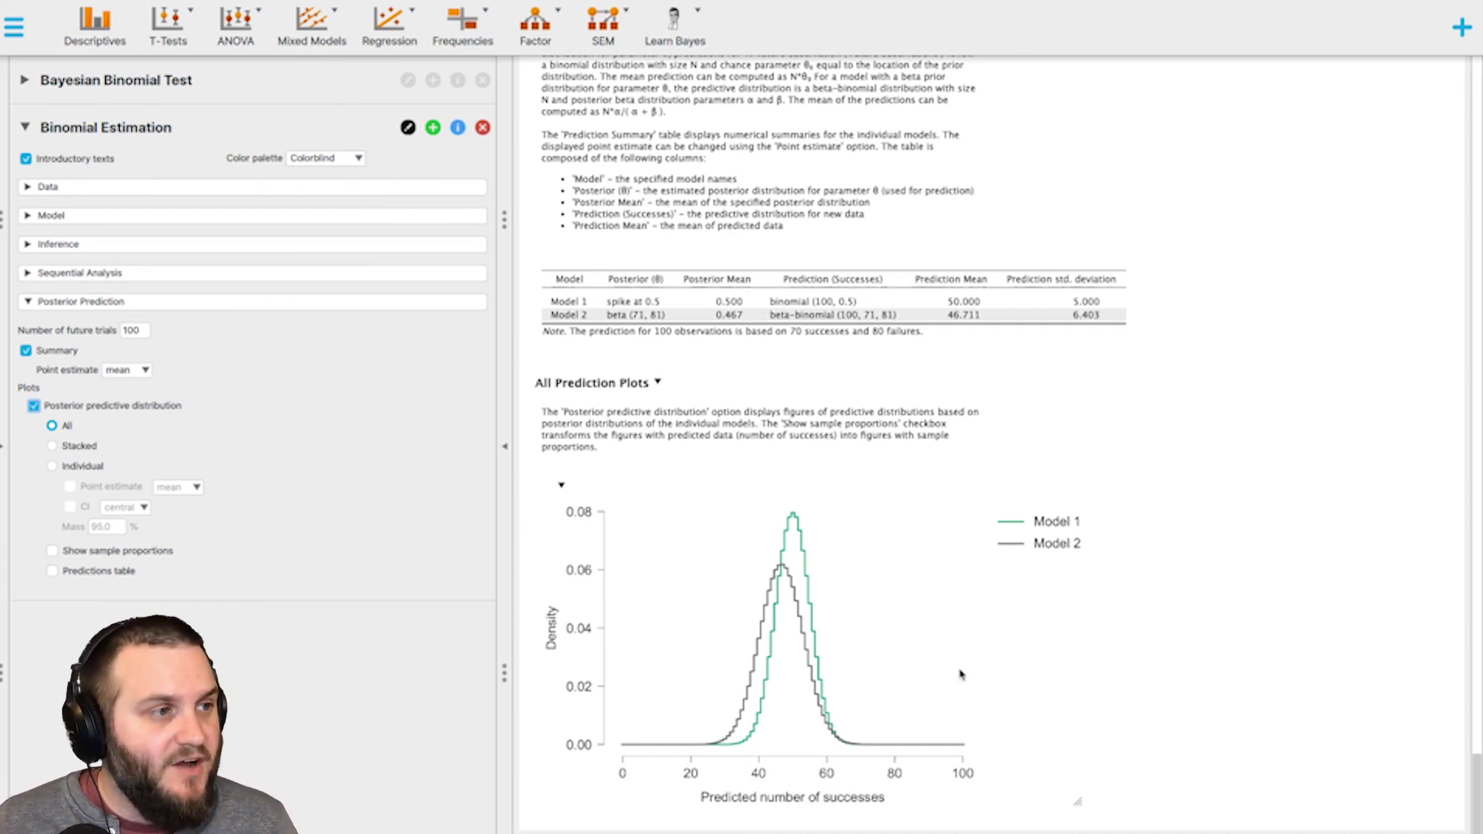
# Return to the start of the results and review the data set description and the Bayesian Binomial Test output
pyautogui.scroll(4, 957, 684)
pyautogui.scroll(20, 955, 696)
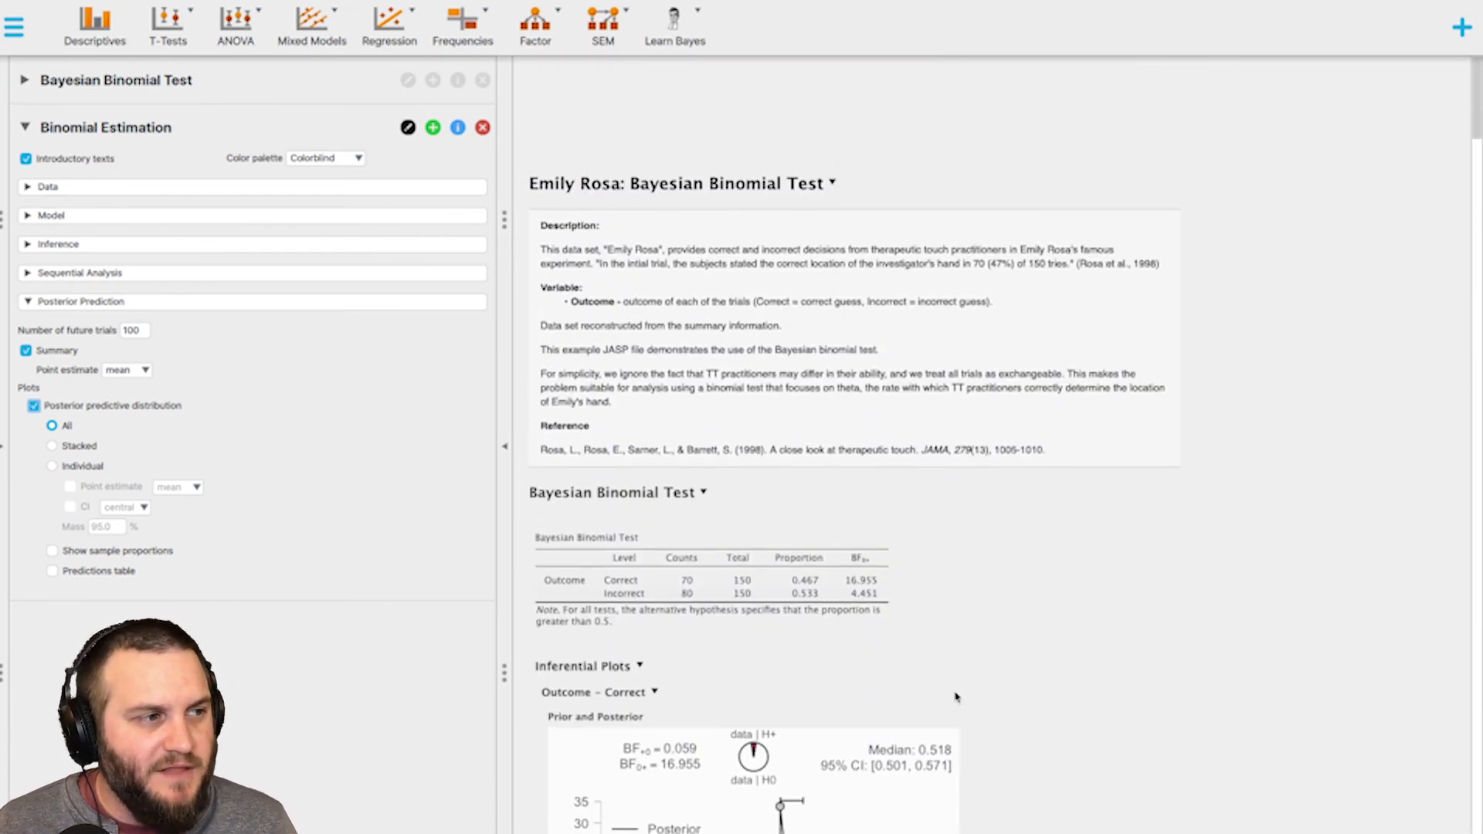
pyautogui.scroll(-3, 958, 695)
pyautogui.scroll(-2, 1062, 689)
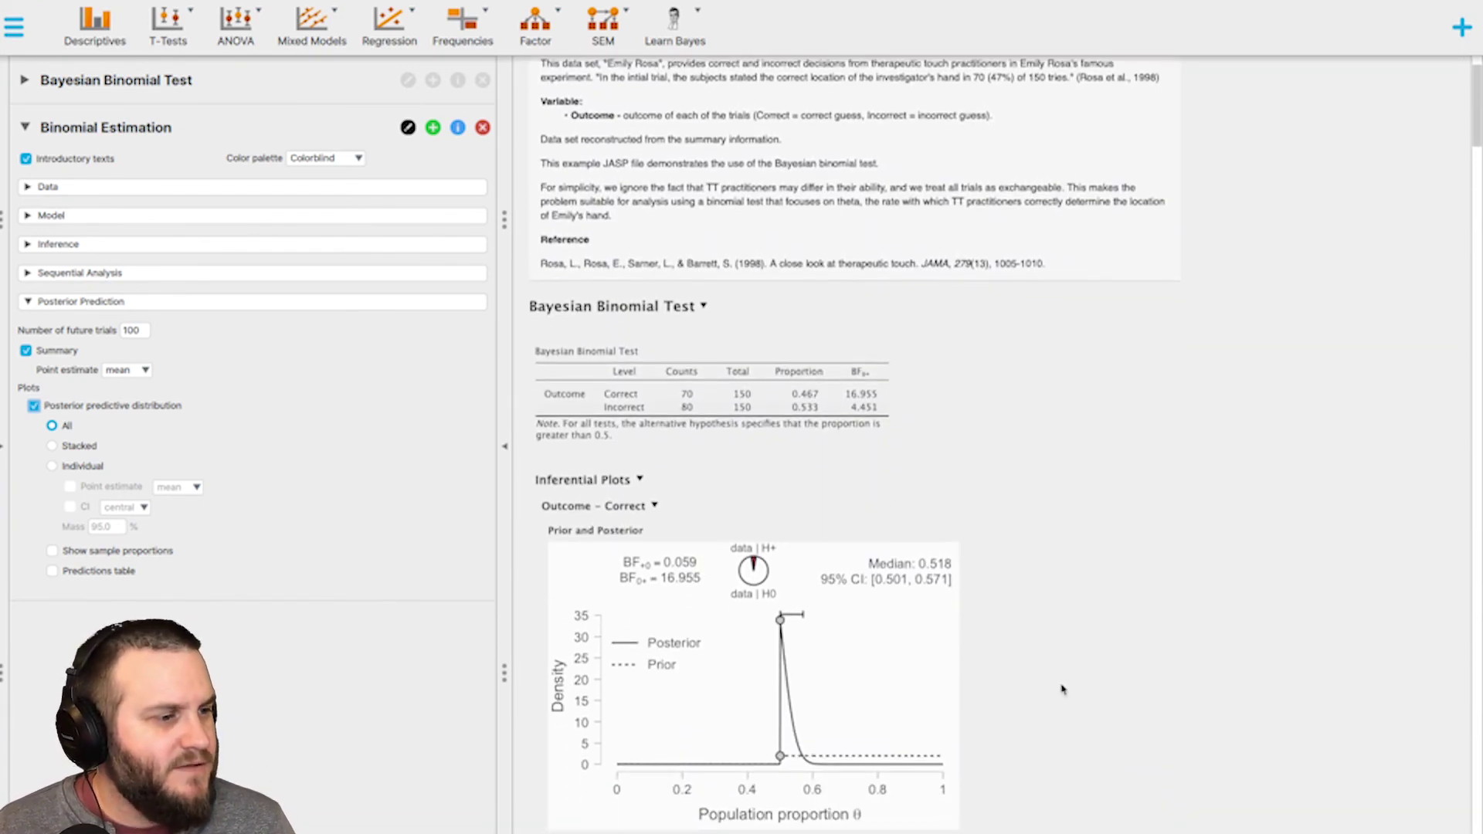
pyautogui.scroll(3, 1062, 689)
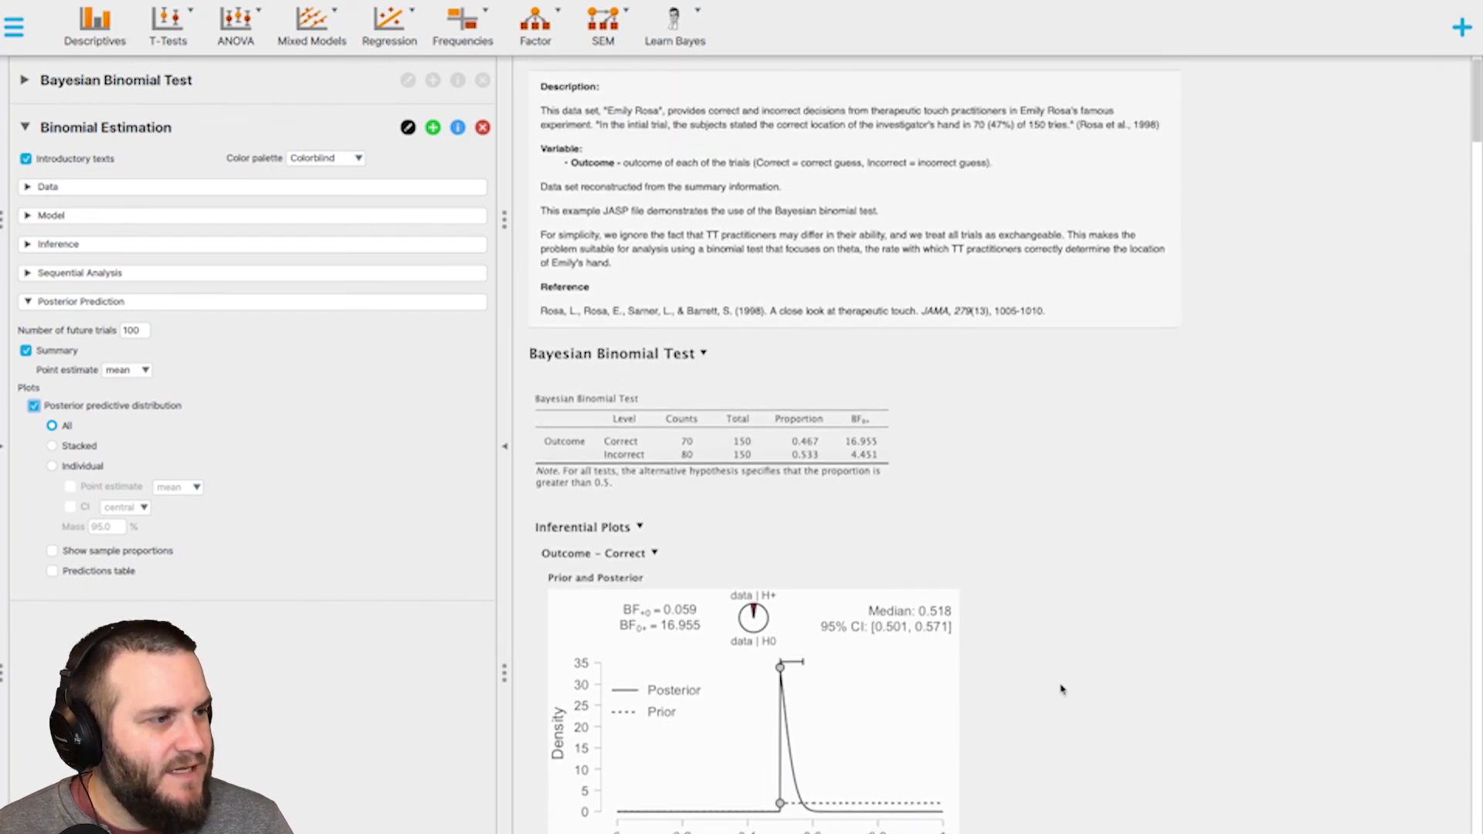
pyautogui.click(1054, 597)
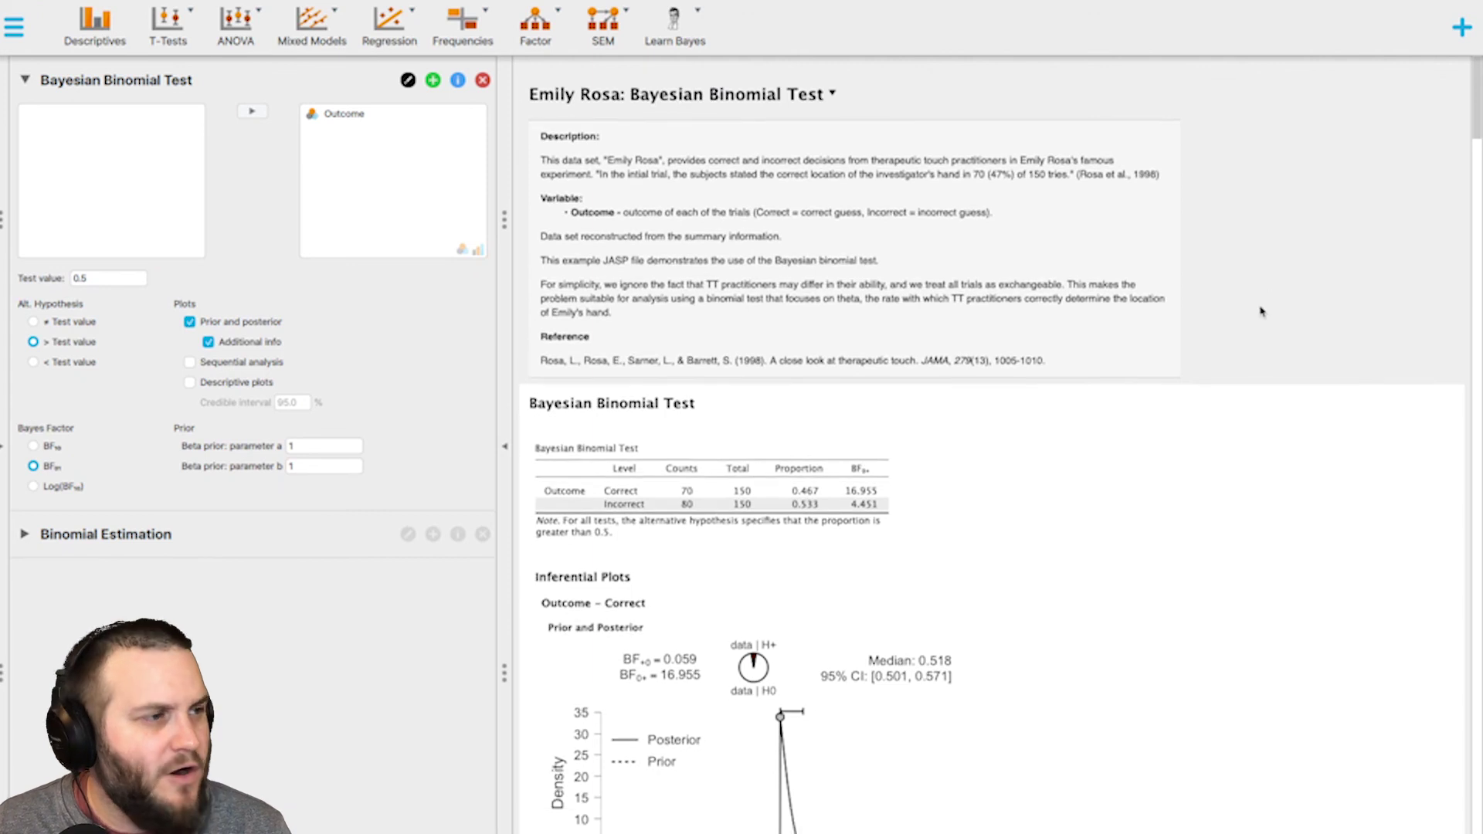
pyautogui.click(1236, 309)
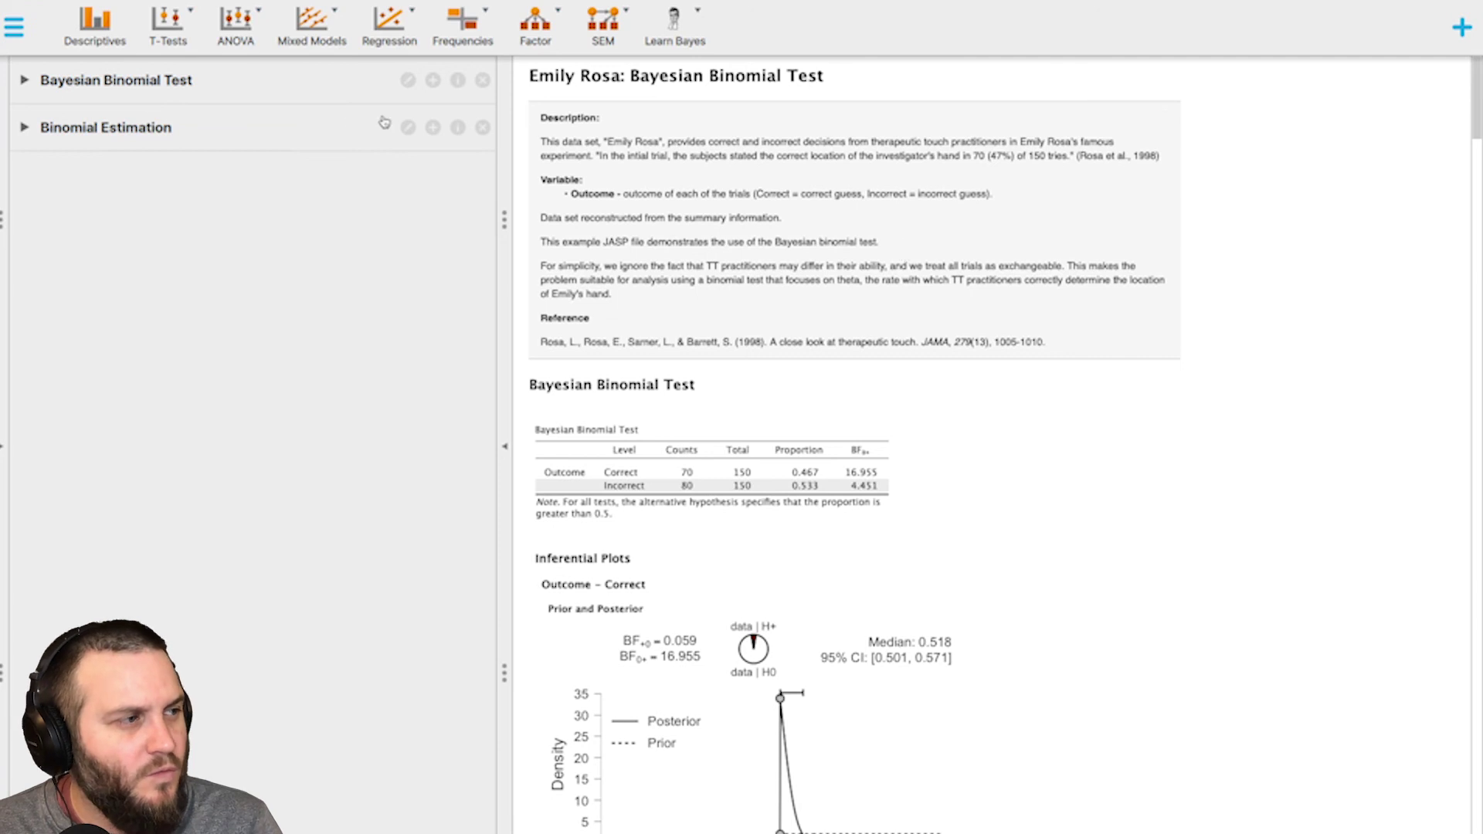
pyautogui.click(675, 23)
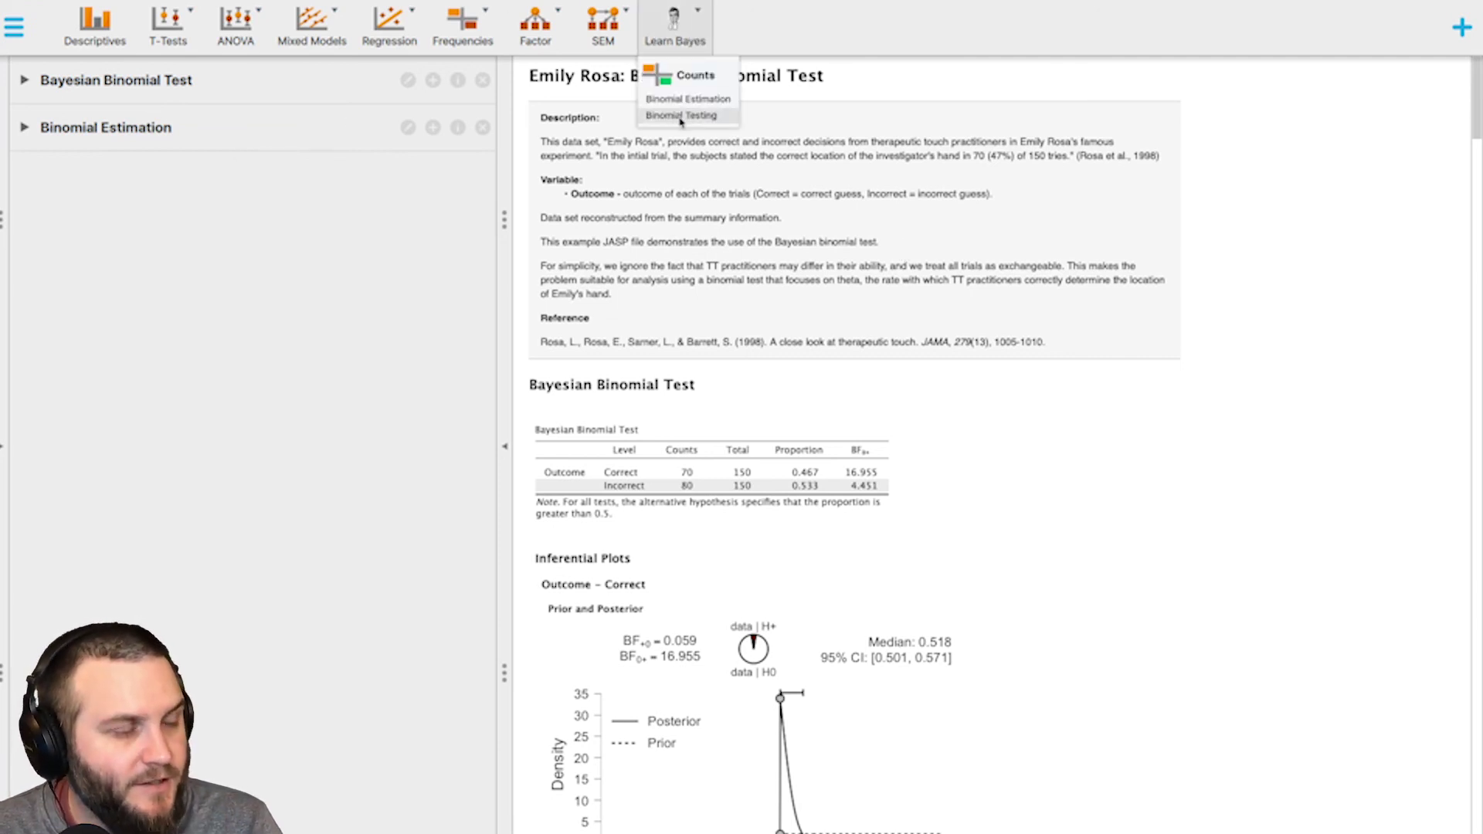
pyautogui.click(680, 29)
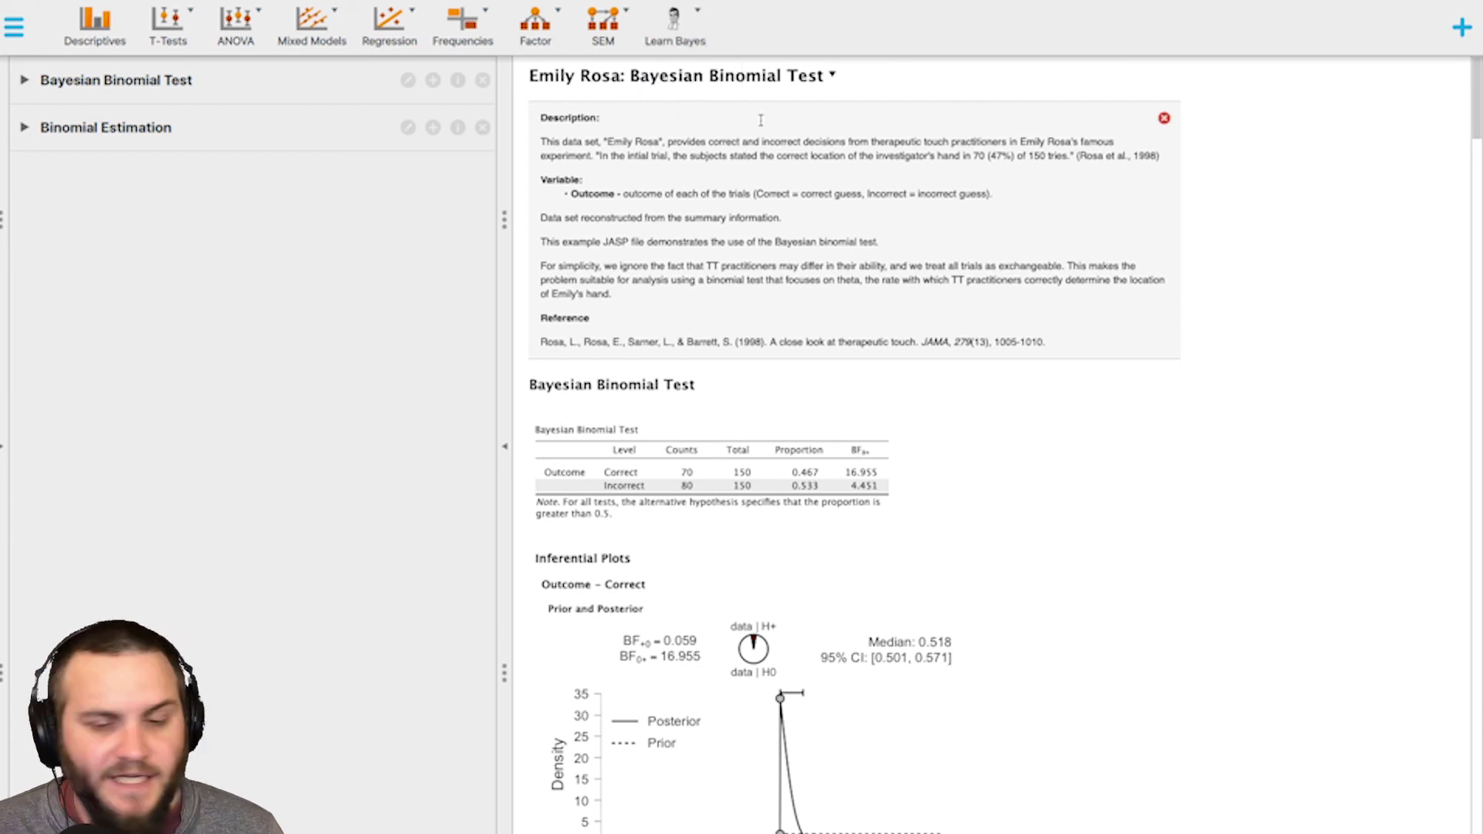
# Highlight the description's passage on the practitioners' correct and incorrect decisions, and the 47% share of correct answers
pyautogui.click(544, 142)
pyautogui.moveTo(586, 173); pyautogui.dragTo(1029, 179)
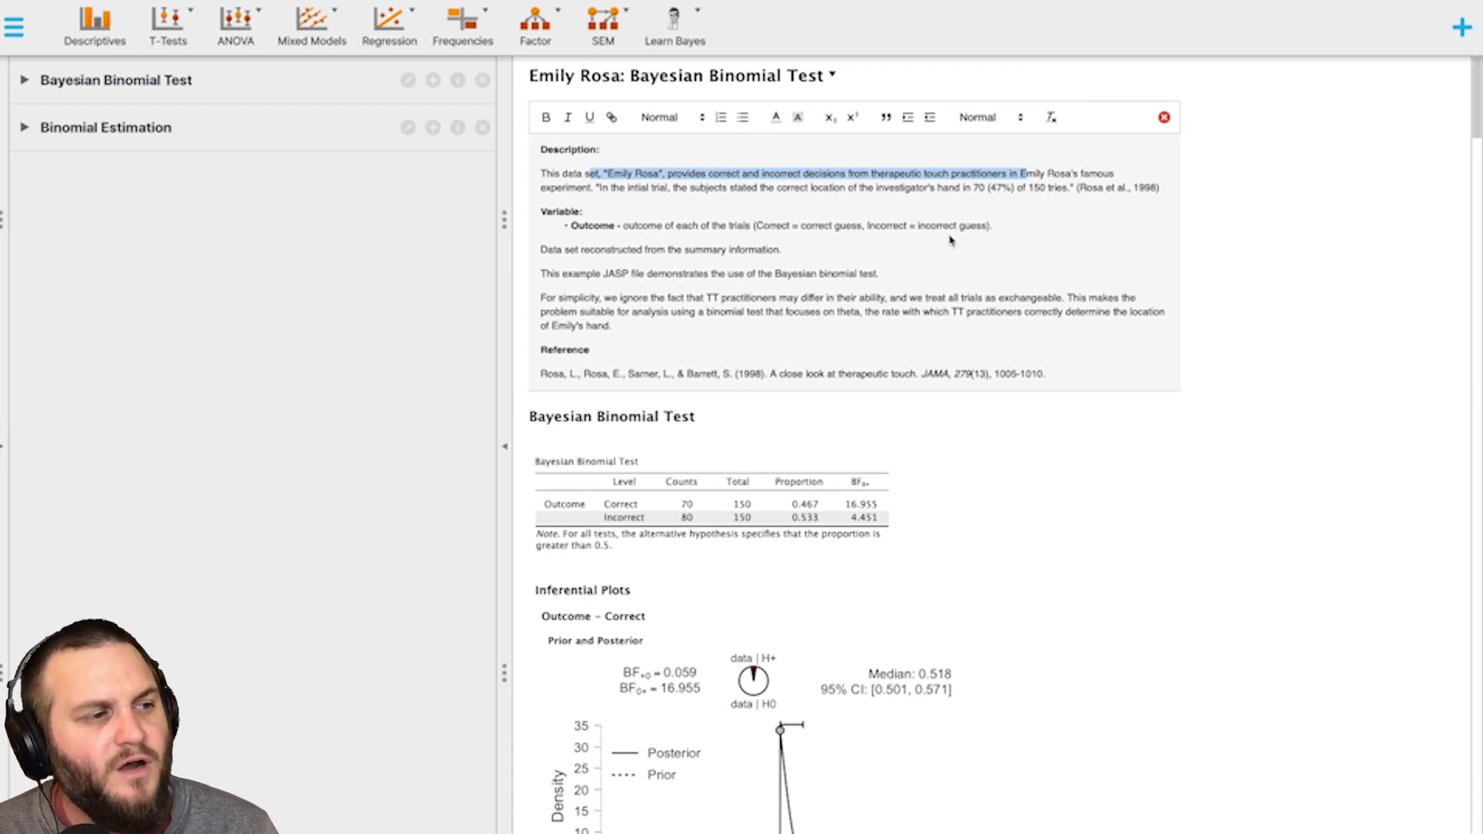
pyautogui.moveTo(989, 188); pyautogui.dragTo(1014, 187)
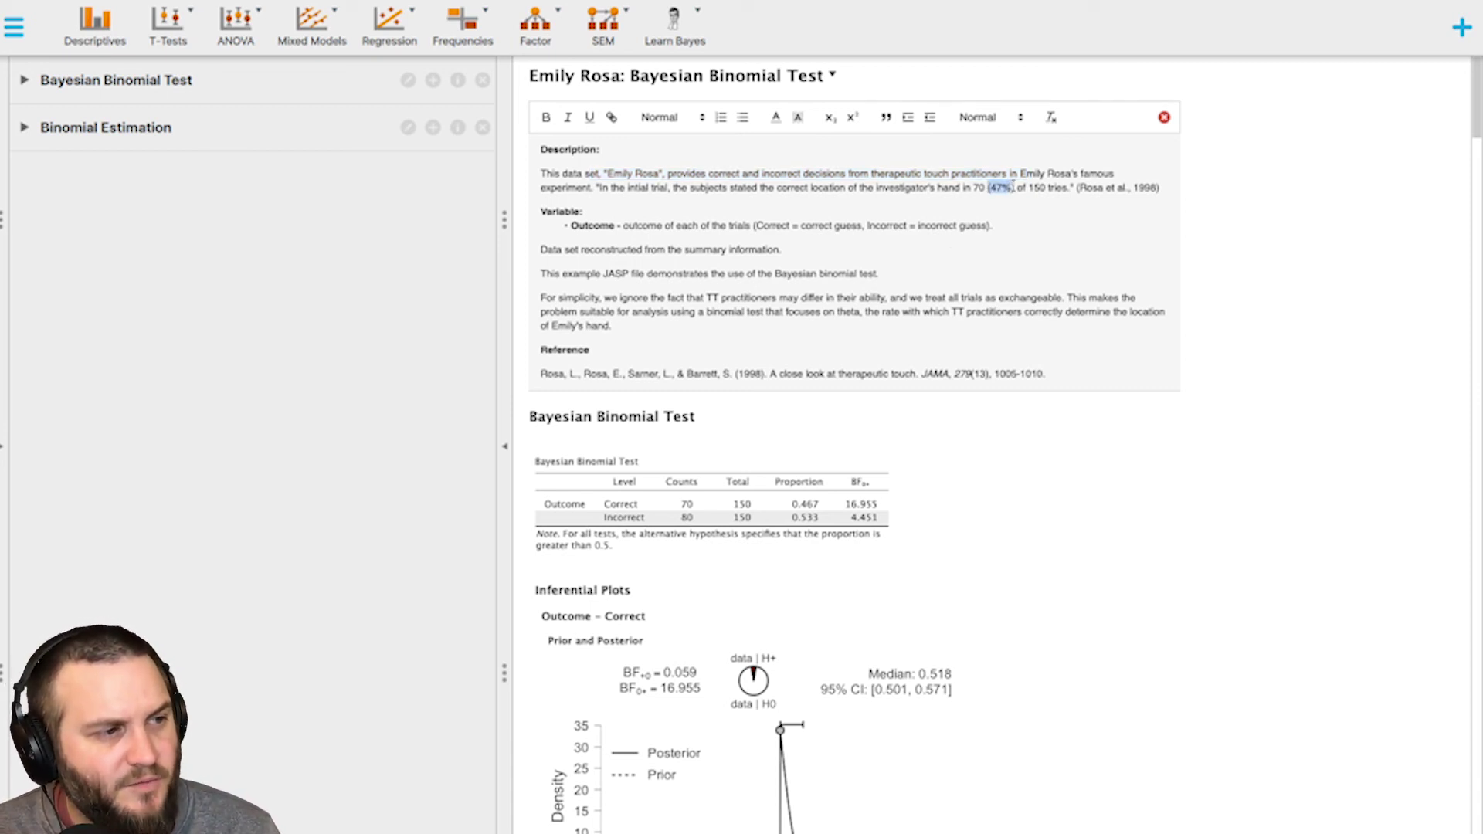